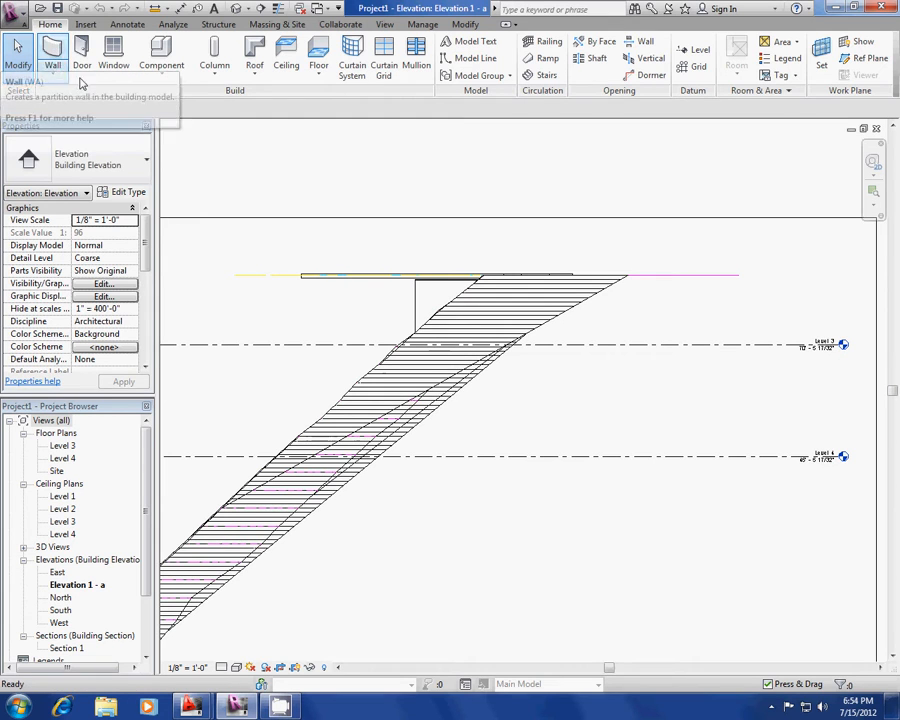
# Step: Move Level 4 up to just above the top floor slab, at an elevation of about 86' 11 1/2"
pyautogui.click(623, 458)
pyautogui.moveTo(627, 462); pyautogui.dragTo(630, 263)
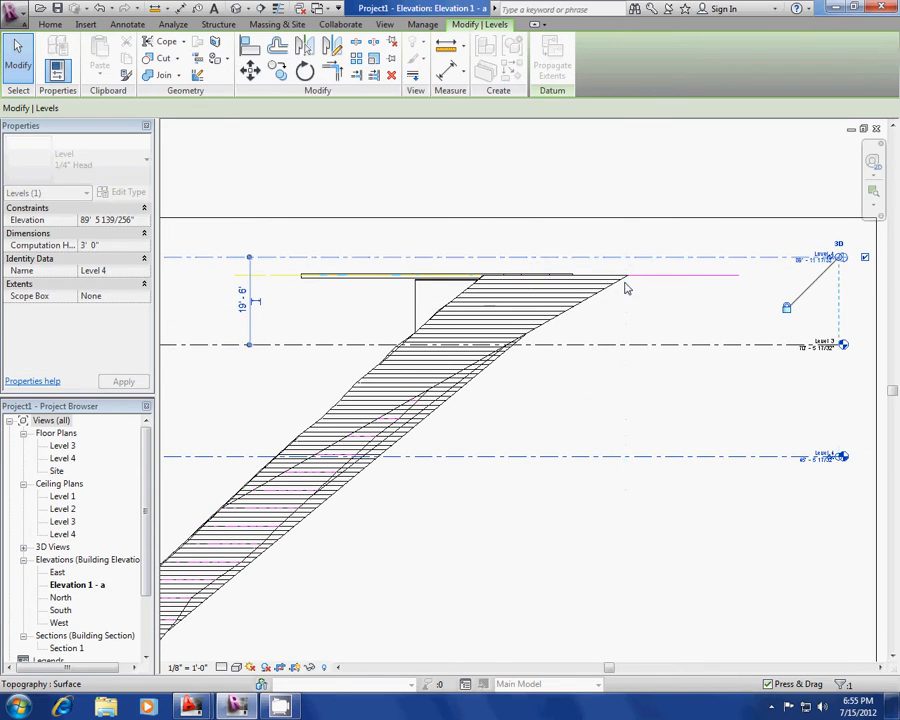
pyautogui.click(695, 390)
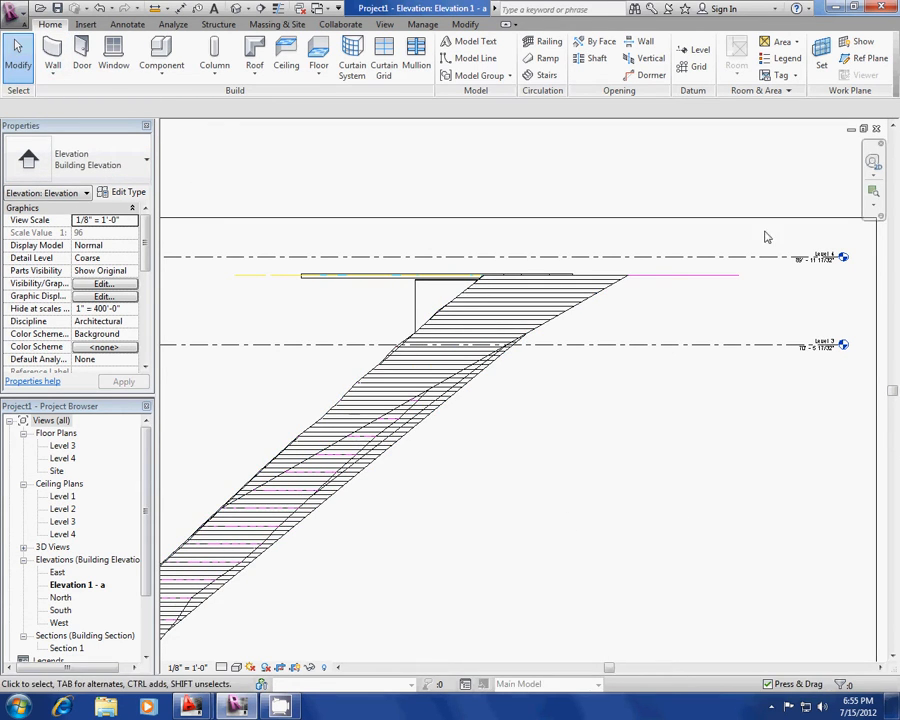
pyautogui.click(316, 259)
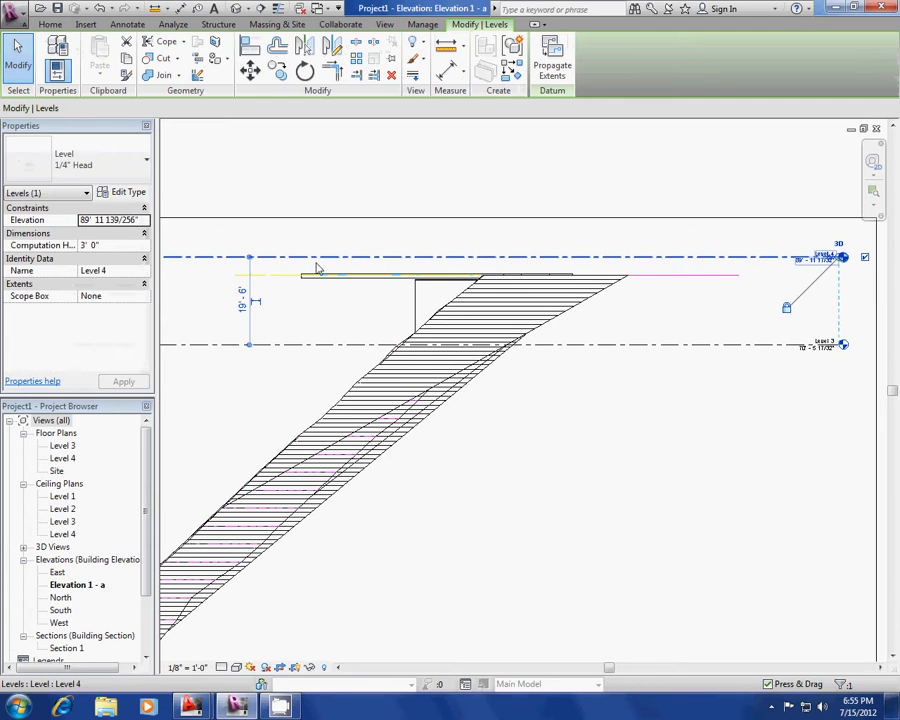
pyautogui.scroll(2, 316, 267)
pyautogui.moveTo(300, 258)
pyautogui.mouseDown()
pyautogui.moveTo(303, 291)
pyautogui.moveTo(303, 281)
pyautogui.mouseUp()
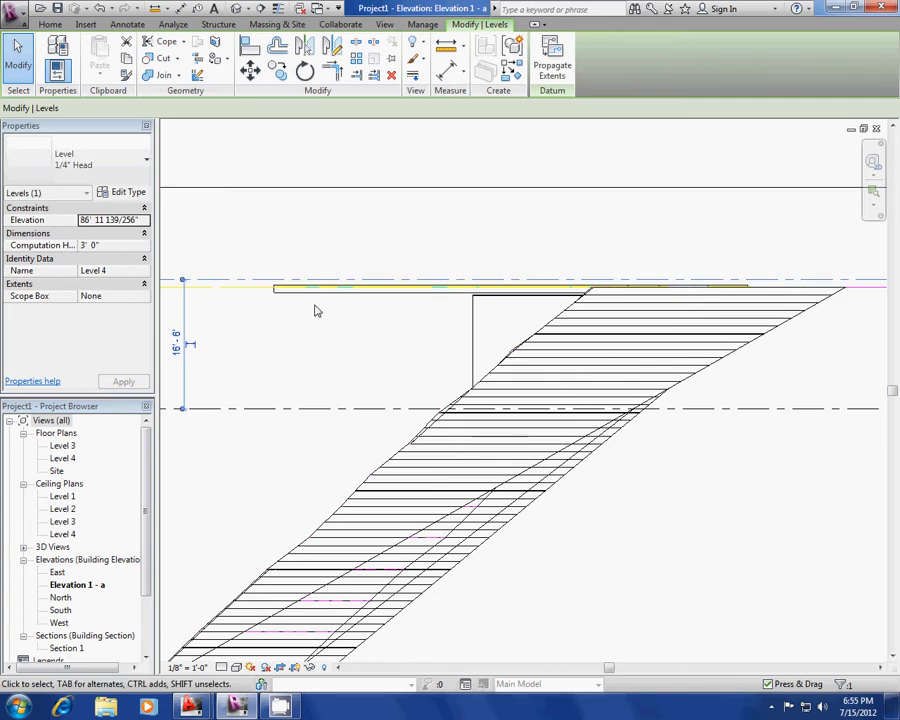
# Step: Set Level 4's elevation to 85'
pyautogui.scroll(-2, 315, 307)
pyautogui.scroll(4, 765, 302)
pyautogui.click(684, 305)
pyautogui.click(606, 281)
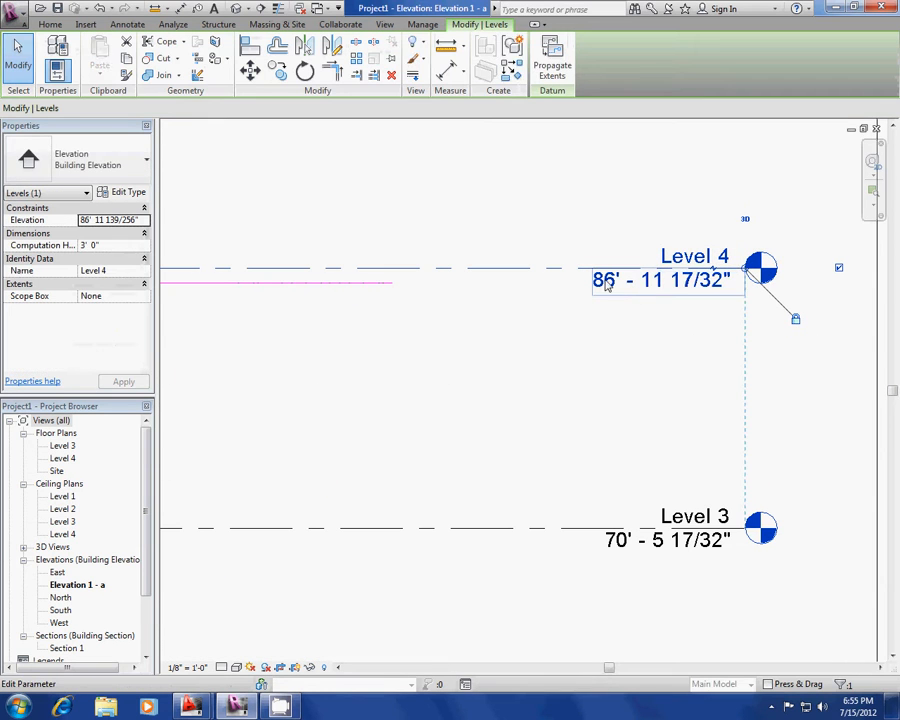
pyautogui.click(605, 283)
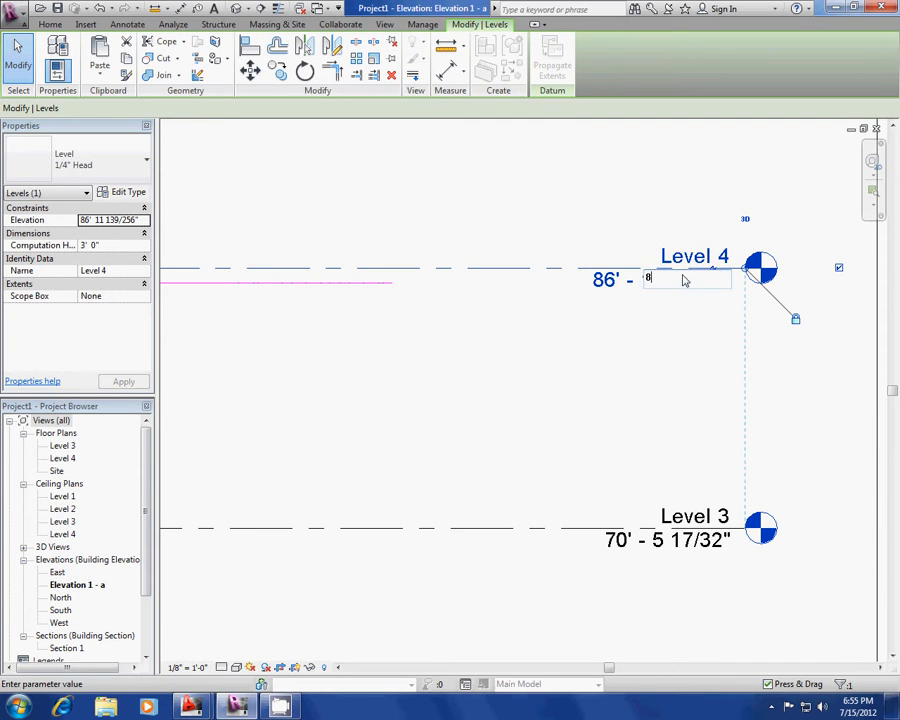
pyautogui.write('85')
pyautogui.press('Return')
pyautogui.click(580, 208)
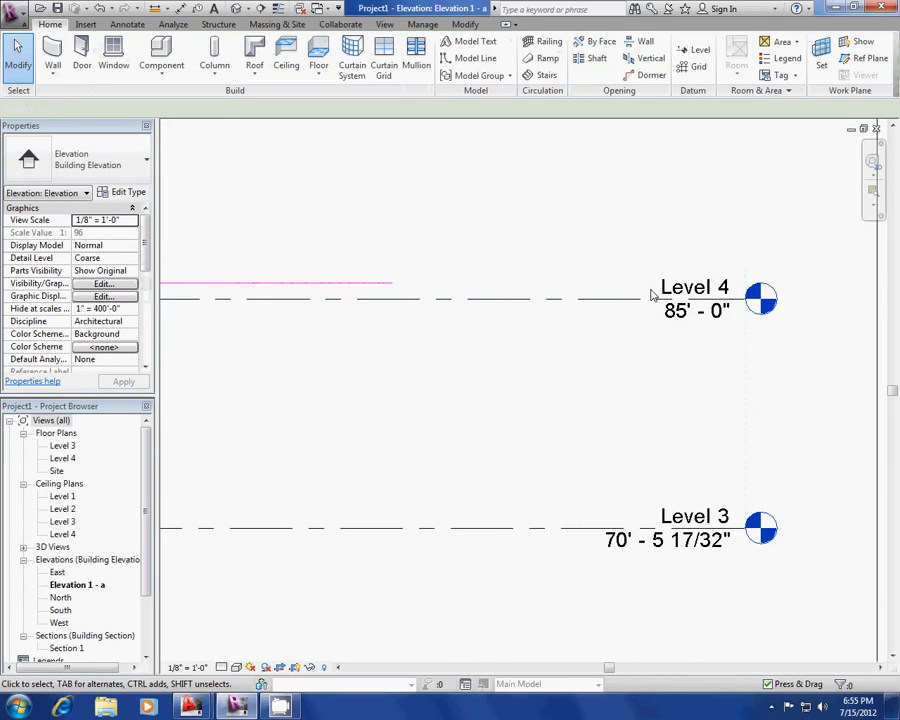
pyautogui.scroll(-3, 652, 296)
pyautogui.scroll(2, 405, 298)
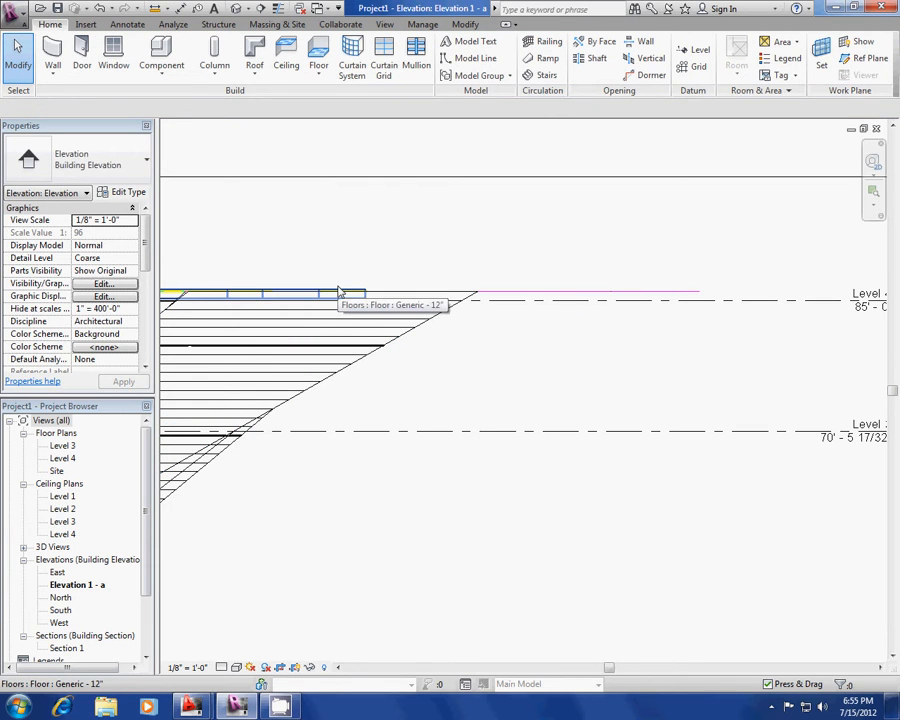
pyautogui.click(336, 291)
pyautogui.scroll(-2, 575, 307)
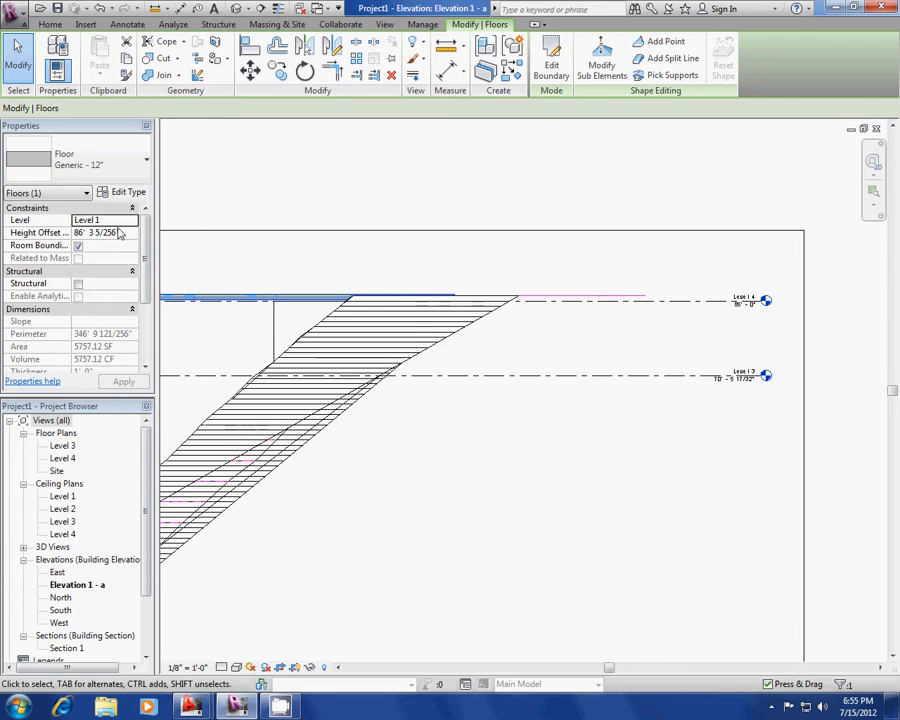
pyautogui.press('l')
pyautogui.press('l')
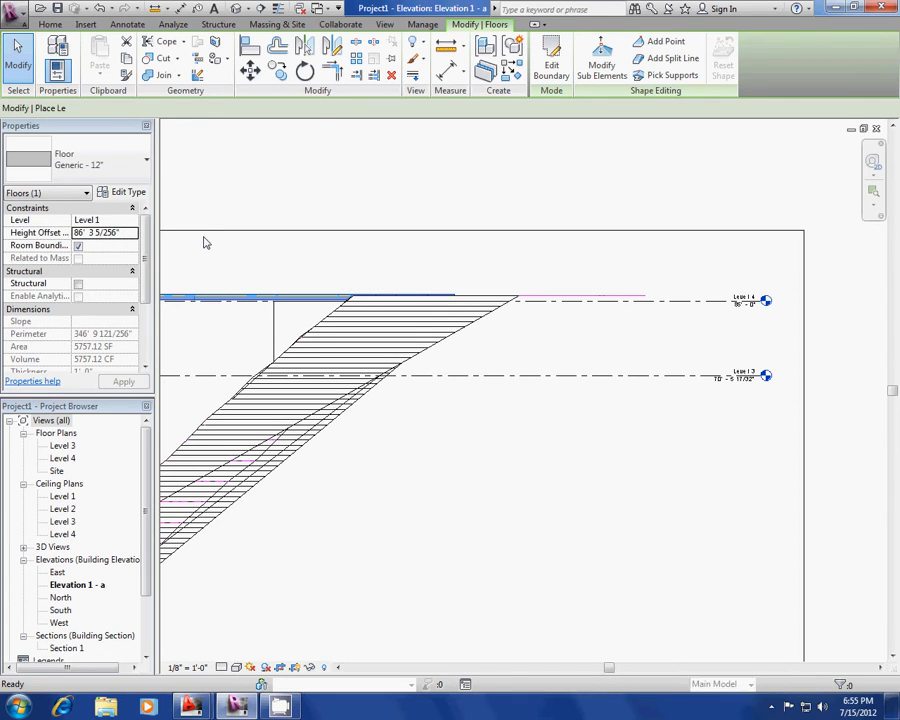
pyautogui.press('Escape')
pyautogui.press('Escape')
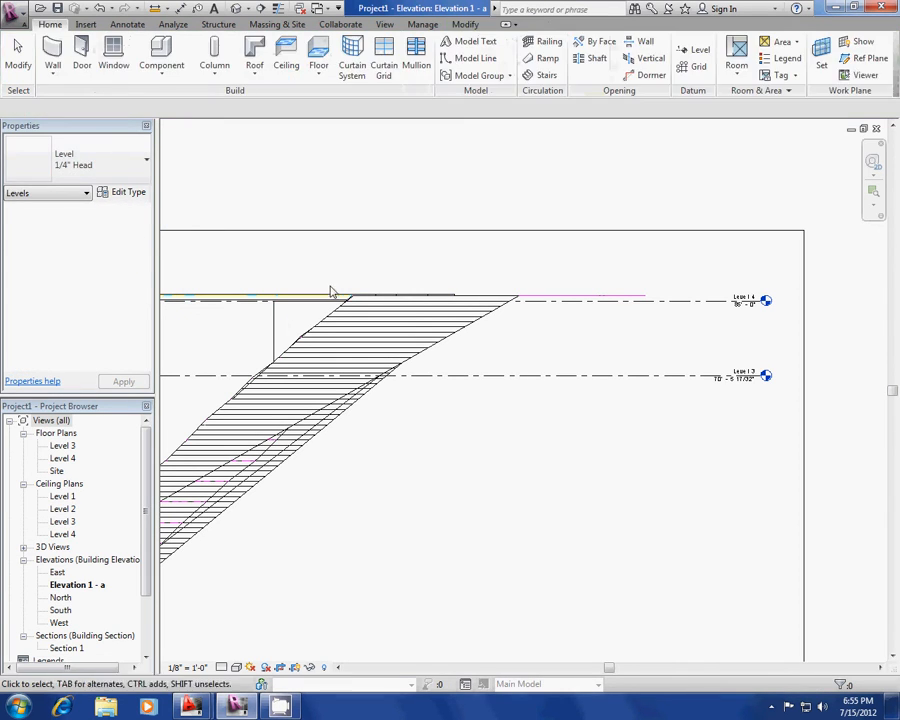
# Step: Undo the last elevation change of Level 4
pyautogui.scroll(-2, 417, 331)
pyautogui.scroll(4, 408, 335)
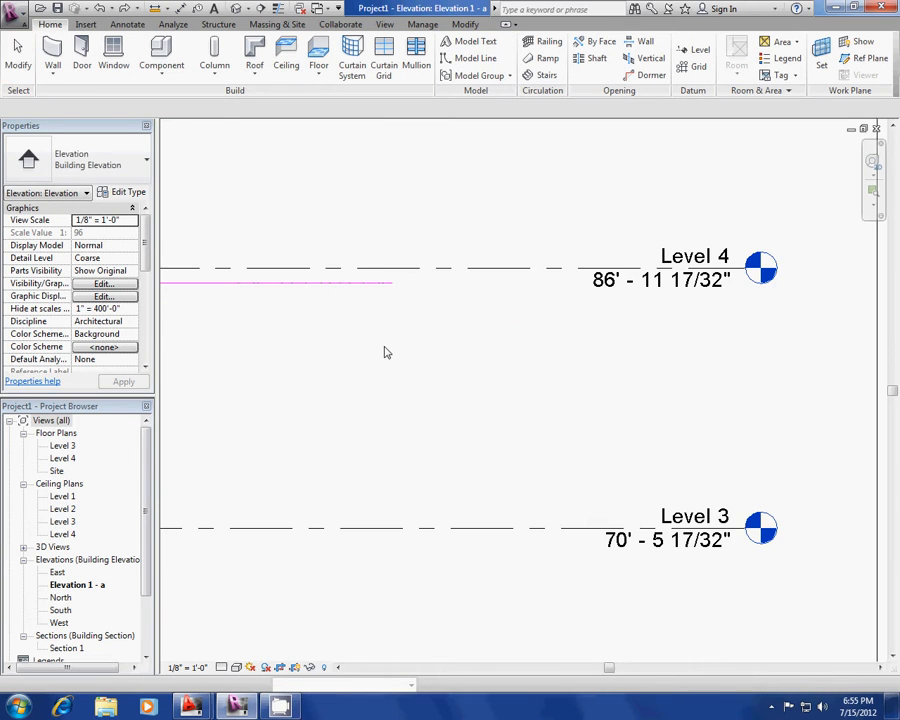
pyautogui.scroll(-3, 237, 349)
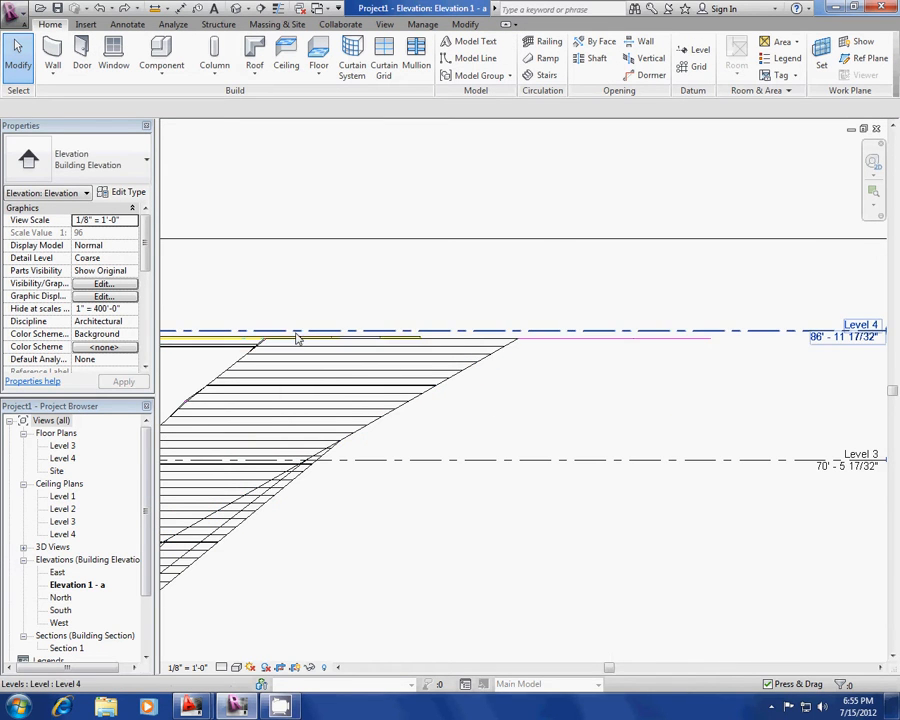
# Step: Try to assign the Generic - 12" floor at the top of the slope to Level 4
pyautogui.click(278, 339)
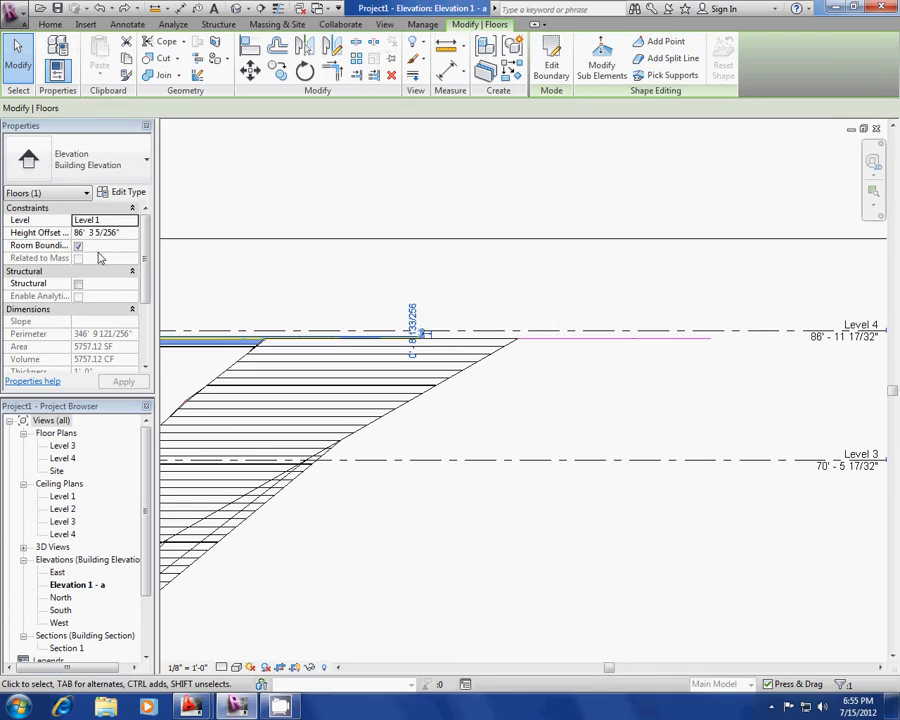
pyautogui.click(131, 220)
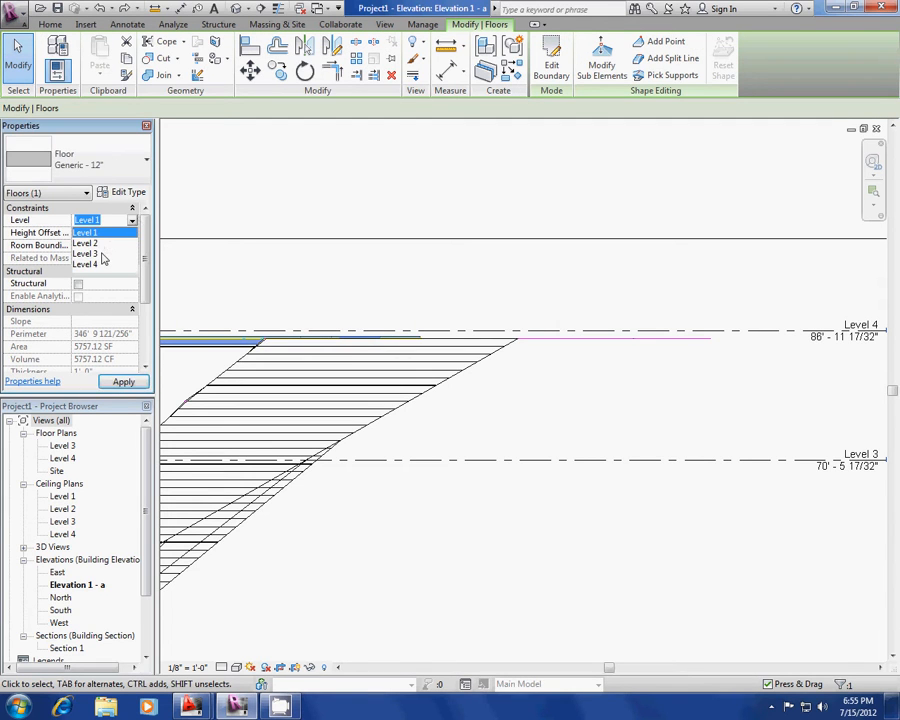
pyautogui.click(100, 265)
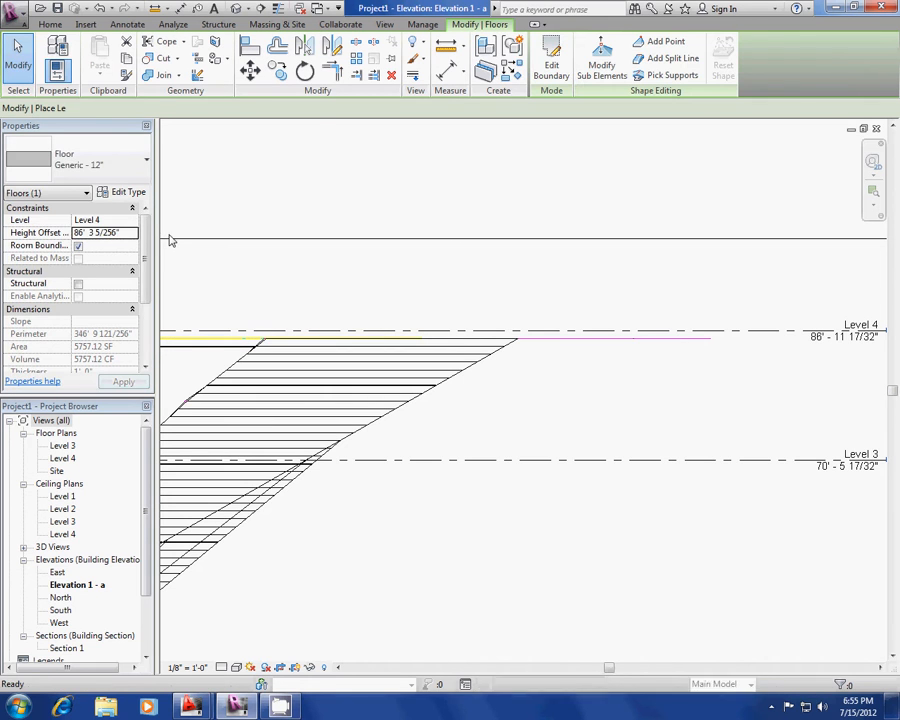
pyautogui.press('l')
pyautogui.press('l')
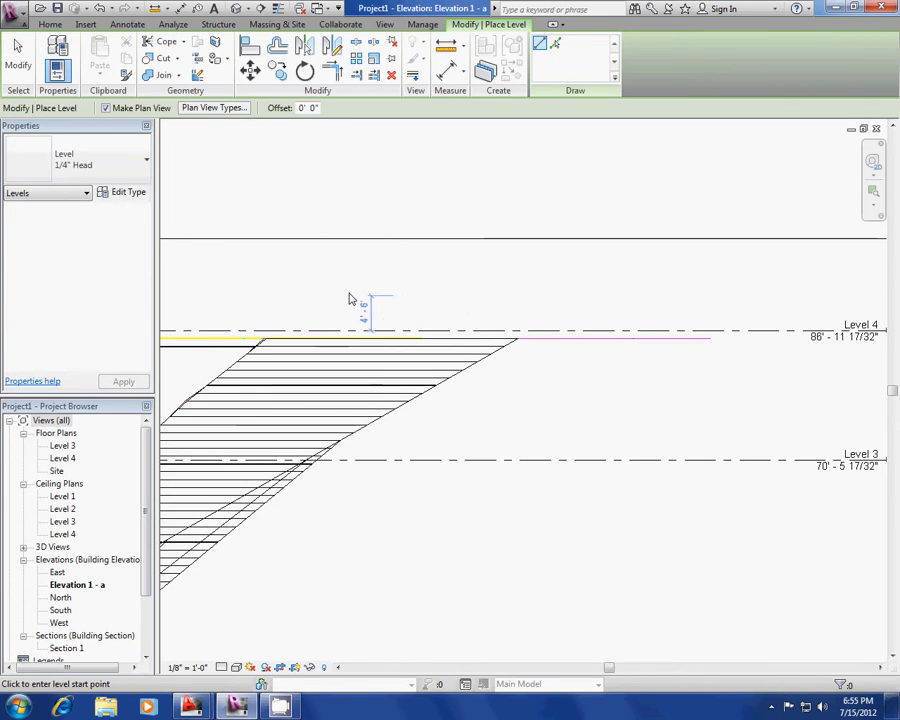
pyautogui.scroll(-5, 664, 332)
pyautogui.scroll(3, 490, 340)
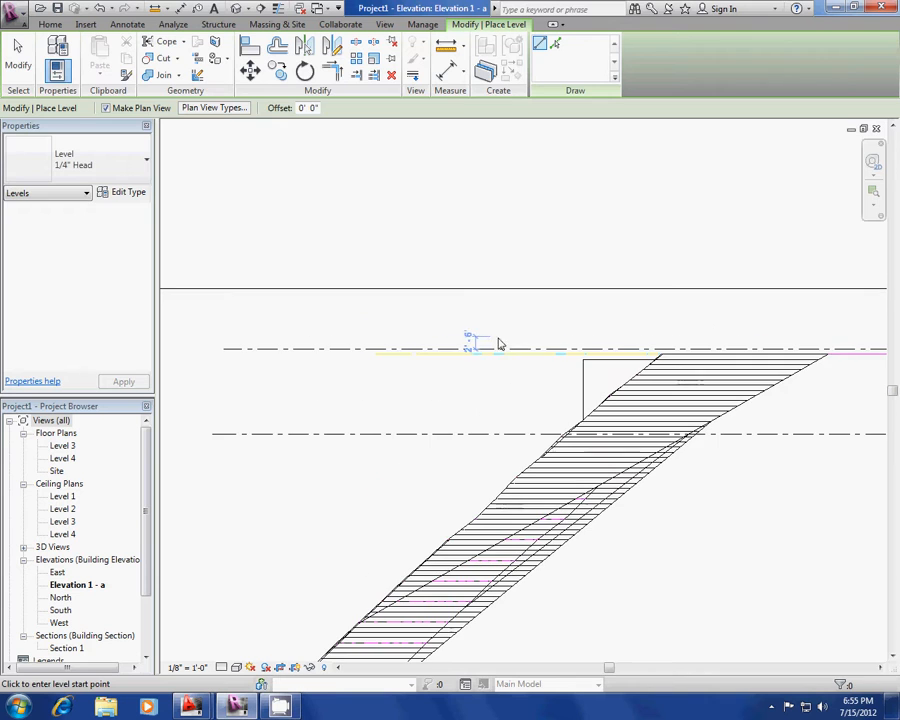
pyautogui.press('Escape')
pyautogui.press('Escape')
# Step: Assign the Generic - 12" floor at the top of the slope to Level 4 with a height offset of 0
pyautogui.scroll(2, 590, 350)
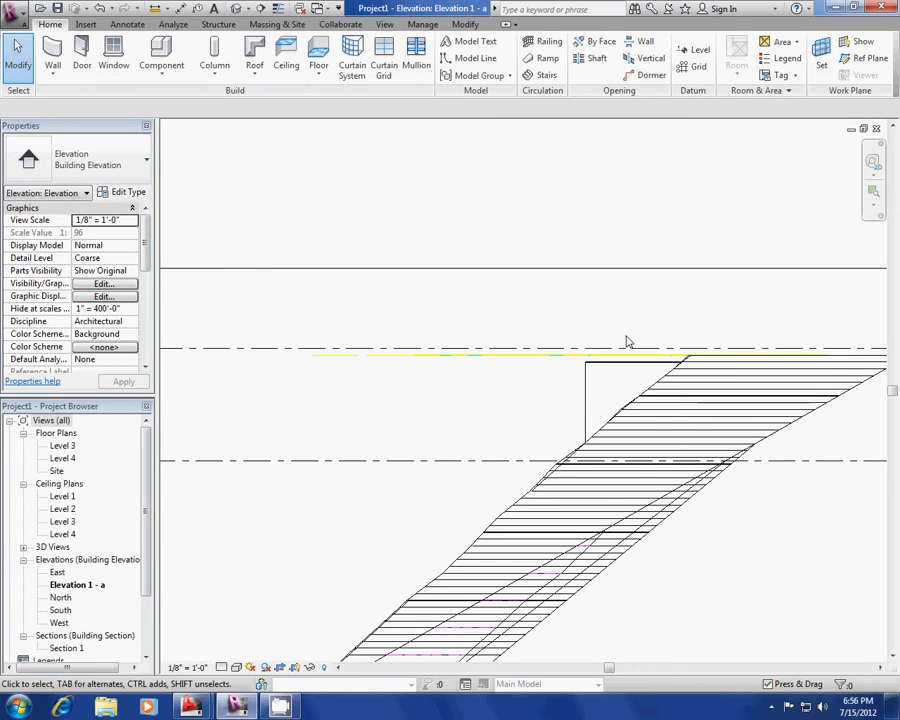
pyautogui.click(418, 357)
pyautogui.click(123, 224)
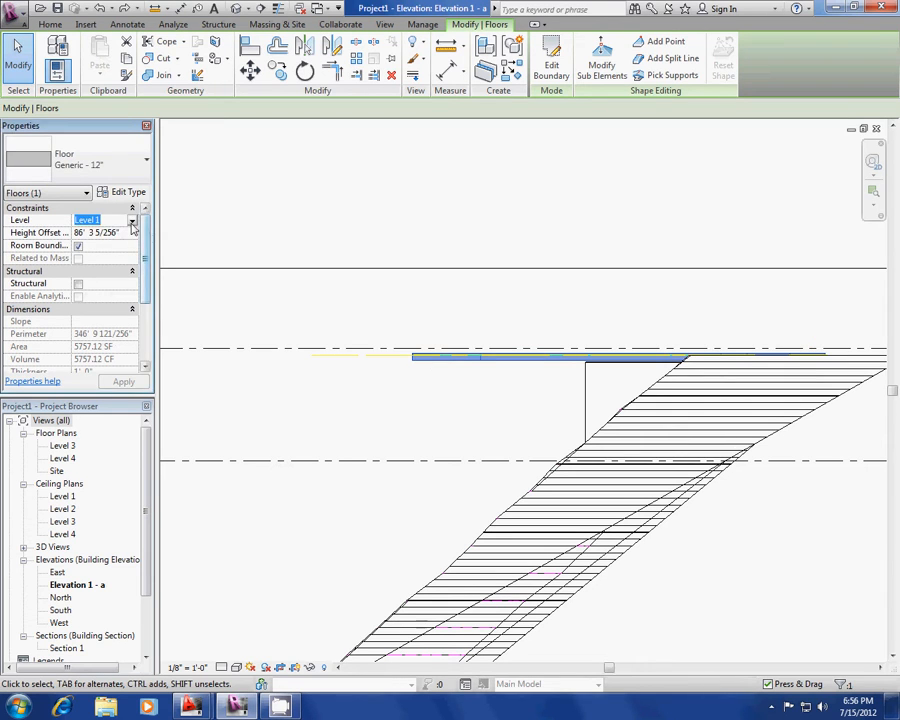
pyautogui.click(132, 221)
pyautogui.click(88, 265)
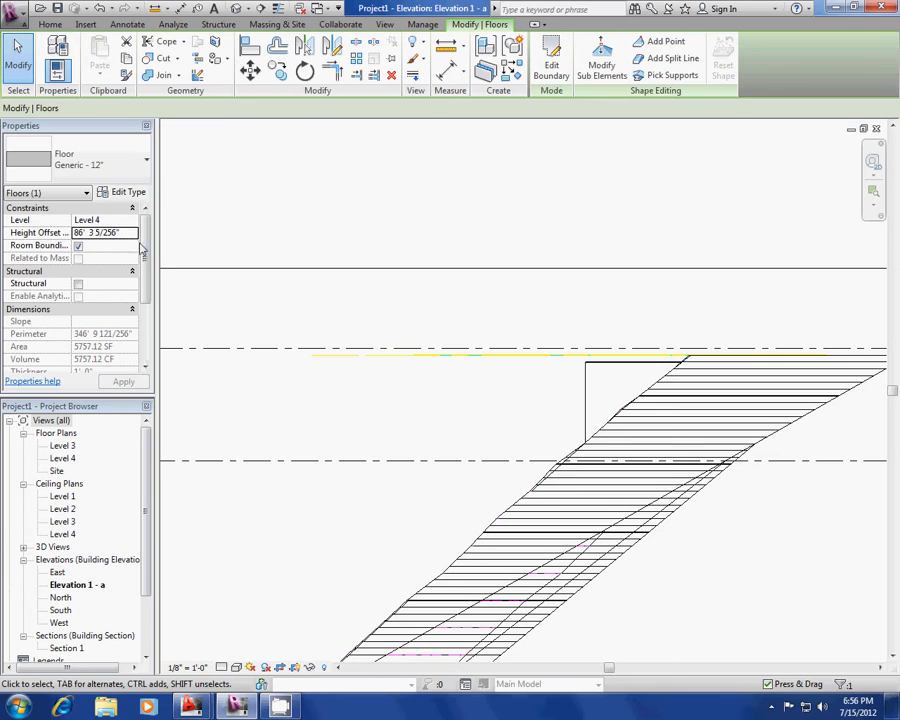
pyautogui.click(127, 236)
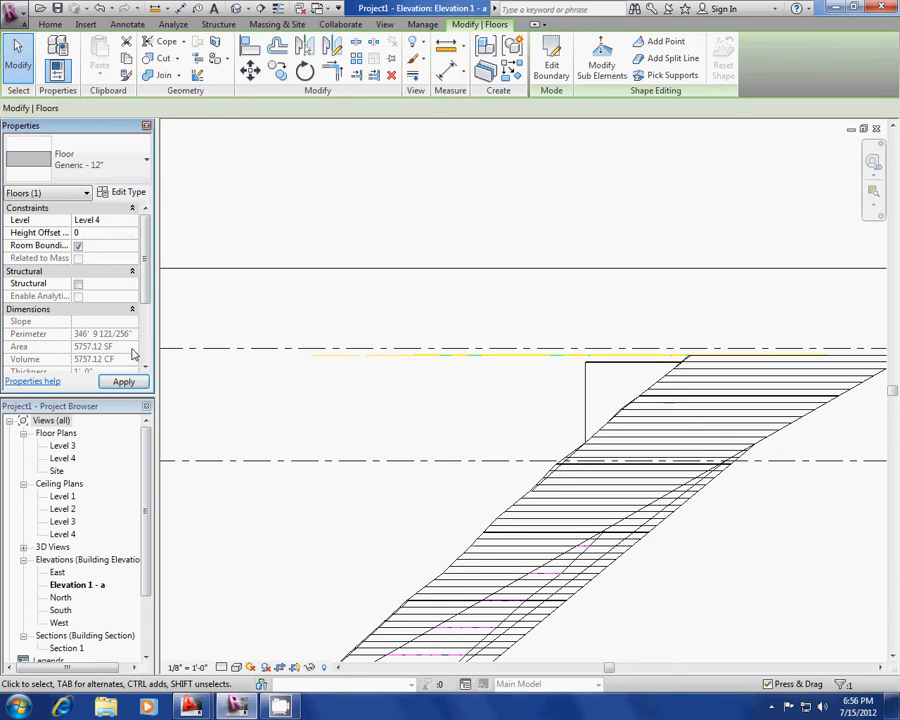
pyautogui.click(123, 382)
pyautogui.click(424, 334)
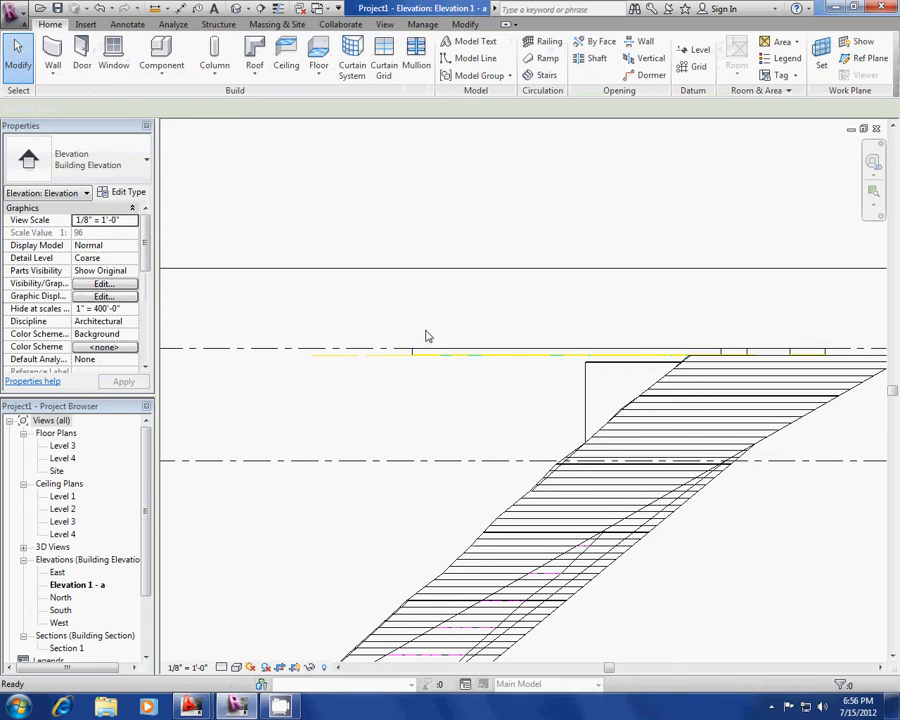
# Step: Set Level 4's elevation to 85' so the attached floor moves with it
pyautogui.scroll(-5, 346, 337)
pyautogui.scroll(5, 737, 328)
pyautogui.scroll(3, 834, 366)
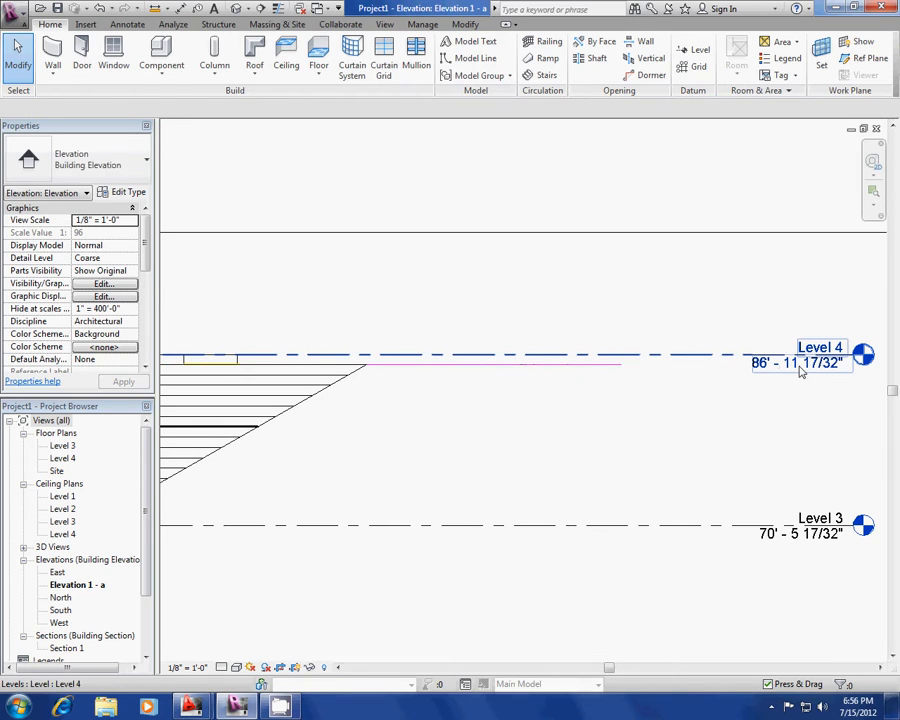
pyautogui.click(856, 381)
pyautogui.click(806, 364)
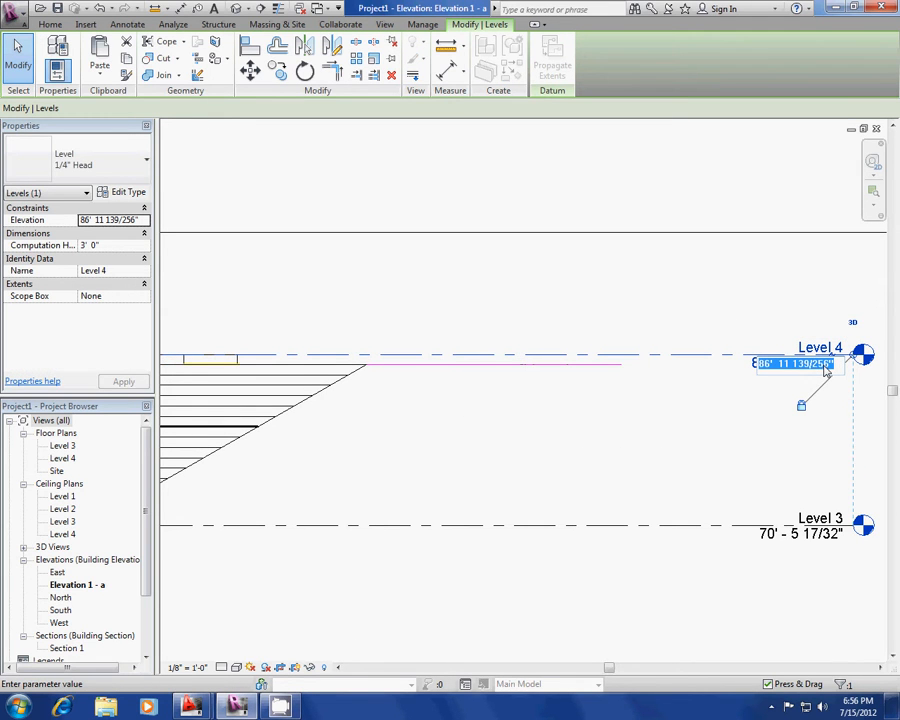
pyautogui.write("85'")
pyautogui.press('Return')
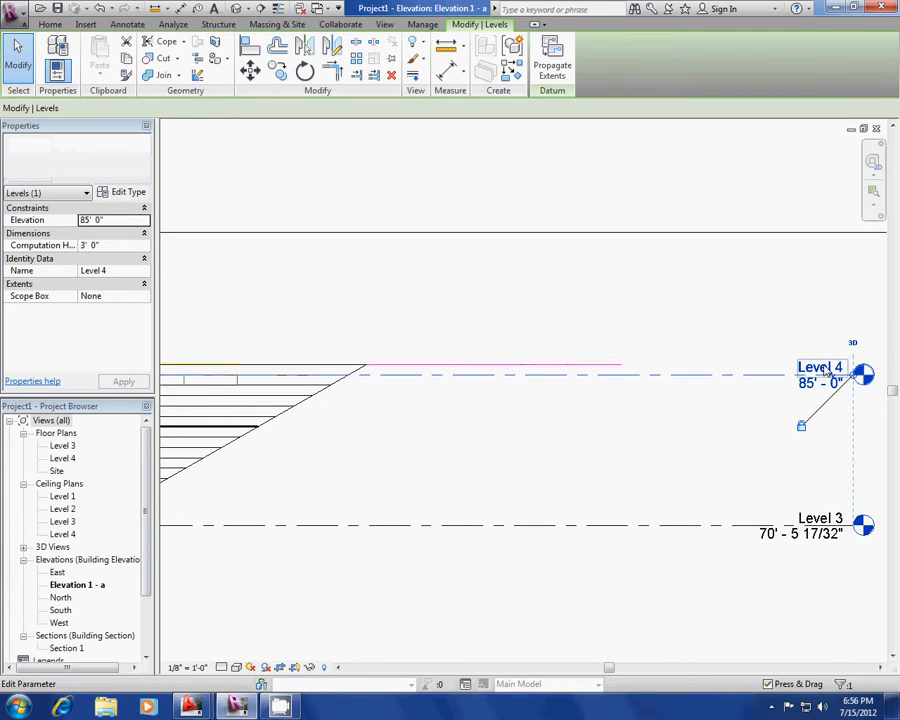
pyautogui.click(592, 298)
# Step: Re-enter 85' as the elevation of Level 4
pyautogui.scroll(-4, 684, 324)
pyautogui.scroll(1, 741, 359)
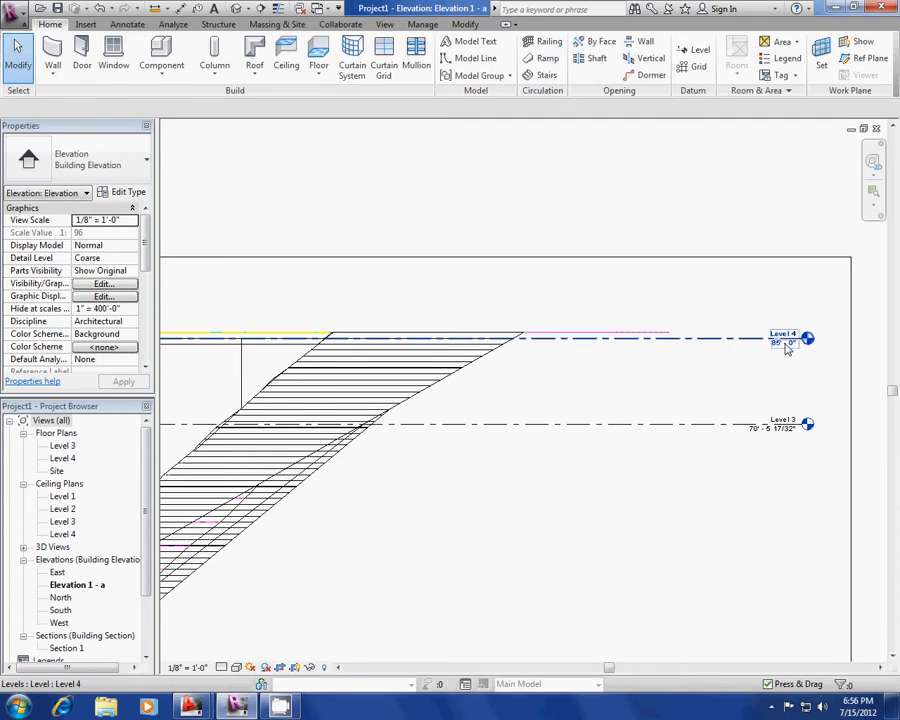
pyautogui.click(779, 341)
pyautogui.click(784, 343)
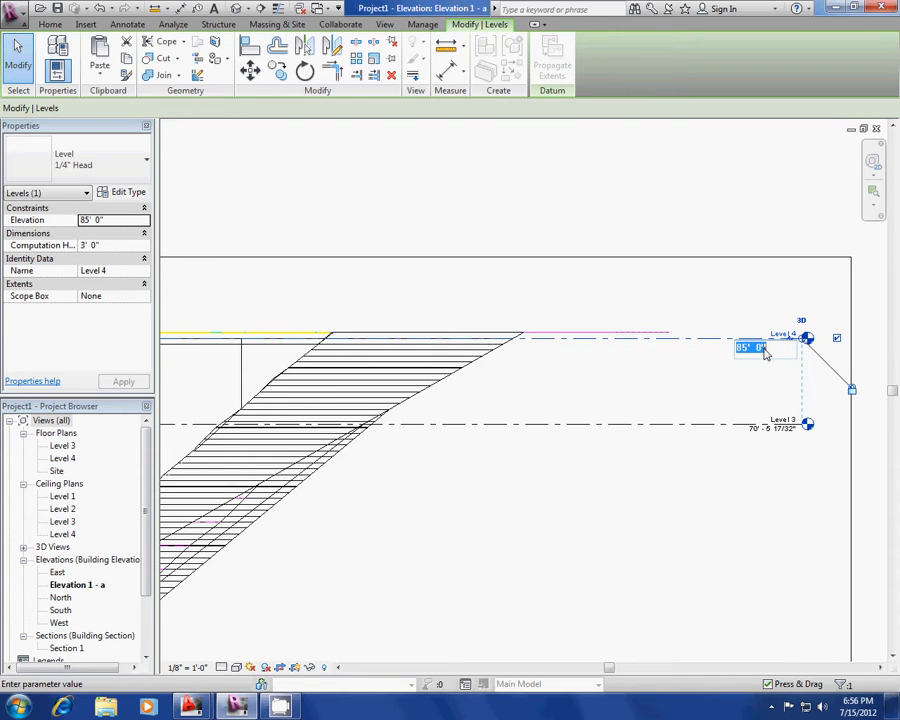
pyautogui.write('85')
pyautogui.press('Return')
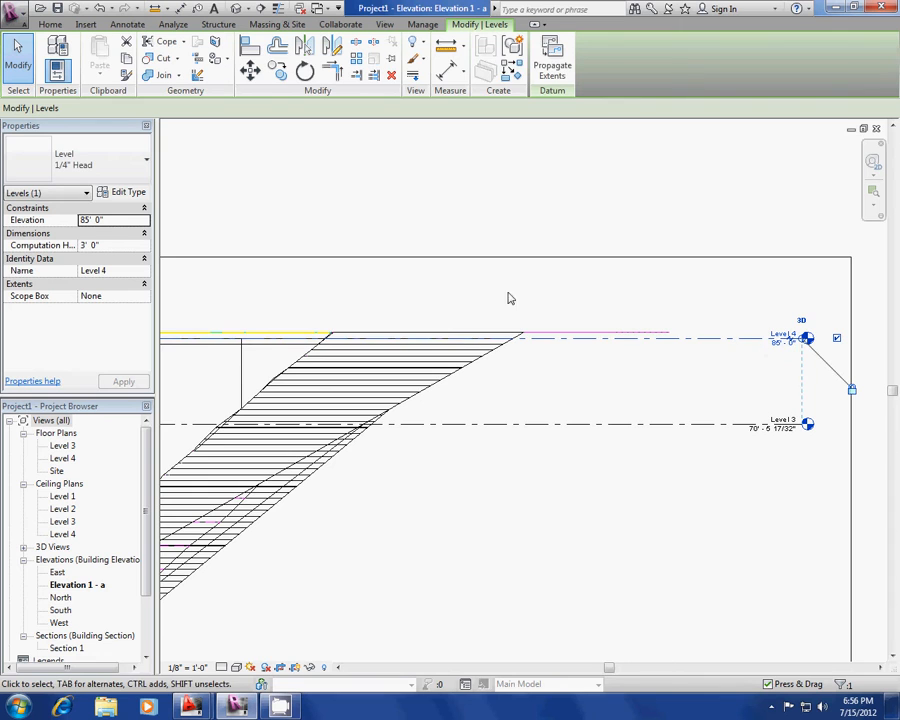
pyautogui.click(492, 226)
# Step: Set Level 4's elevation to 86' to line it up with the top of the topography
pyautogui.click(796, 337)
pyautogui.click(780, 343)
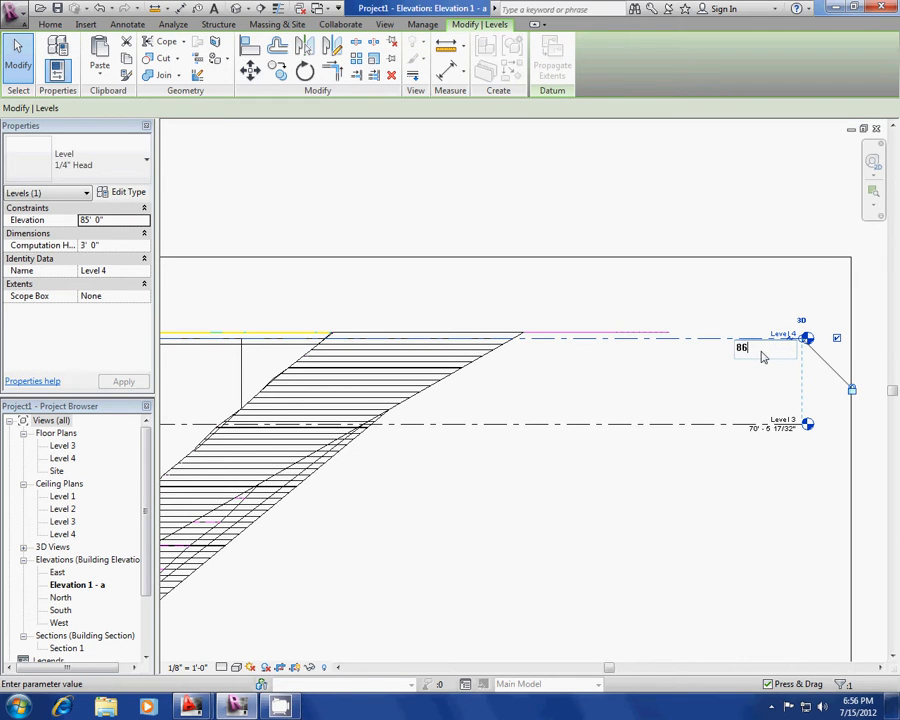
pyautogui.write("86'")
pyautogui.press('Return')
pyautogui.click(508, 263)
pyautogui.scroll(-2, 496, 322)
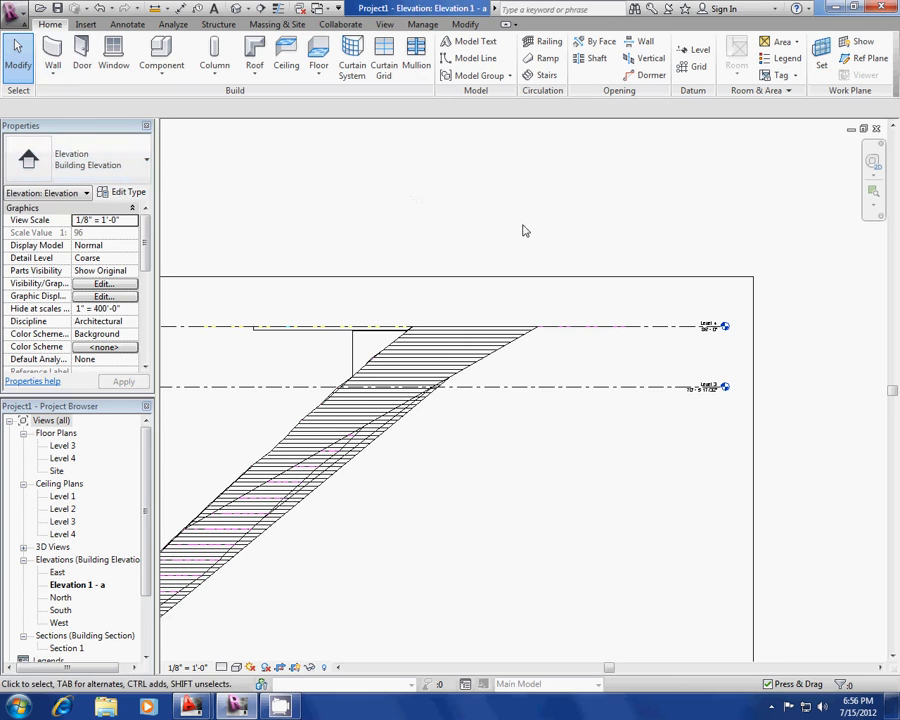
# Step: Copy the Level 4 line 10' straight up to add a new level above it
pyautogui.scroll(2, 707, 434)
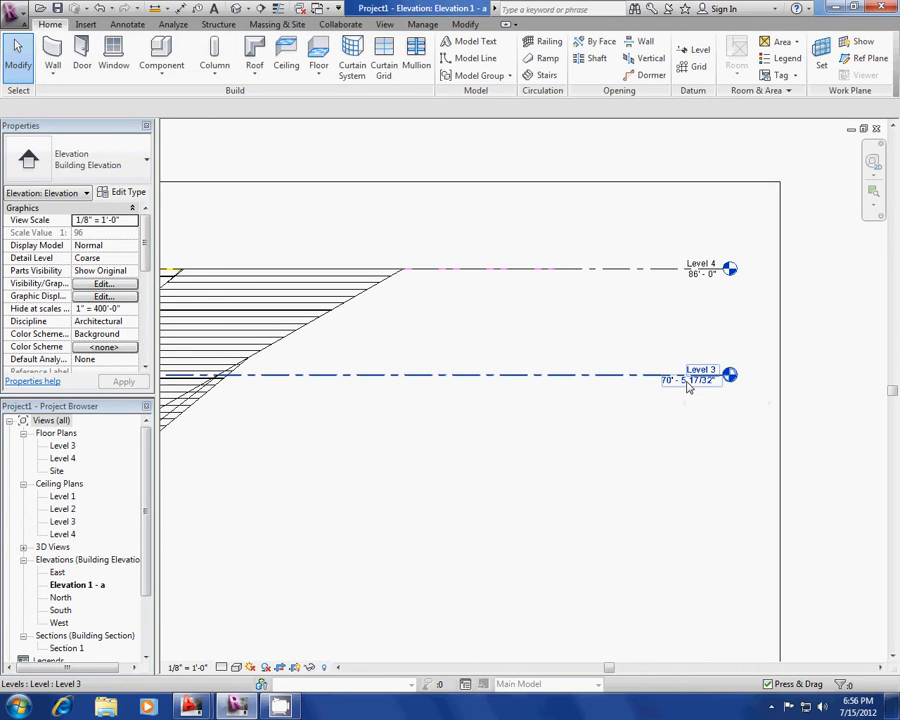
pyautogui.click(630, 272)
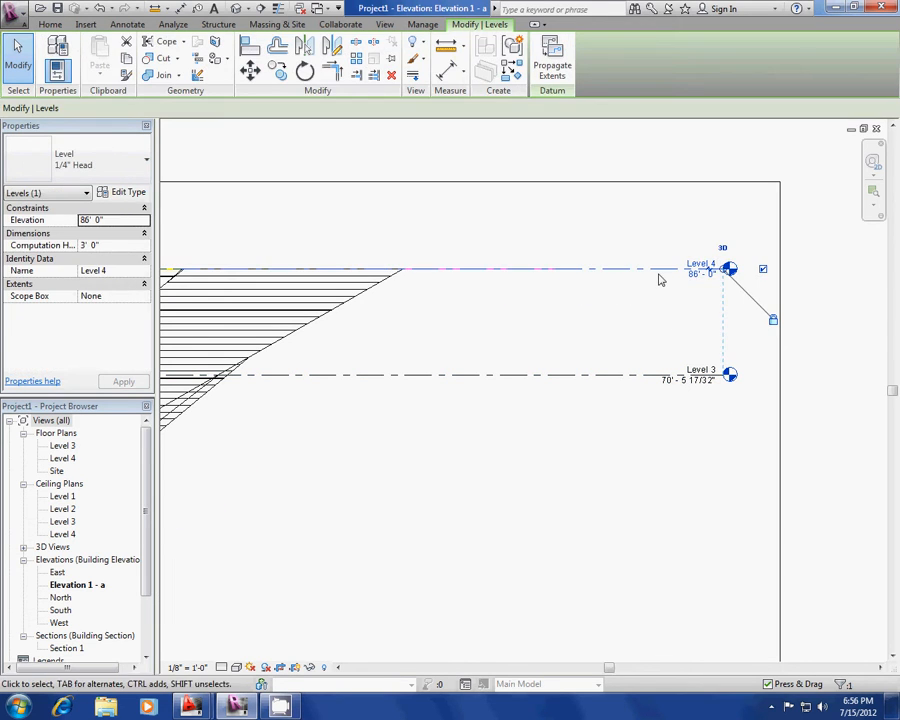
pyautogui.press('c')
pyautogui.press('c')
pyautogui.click(630, 302)
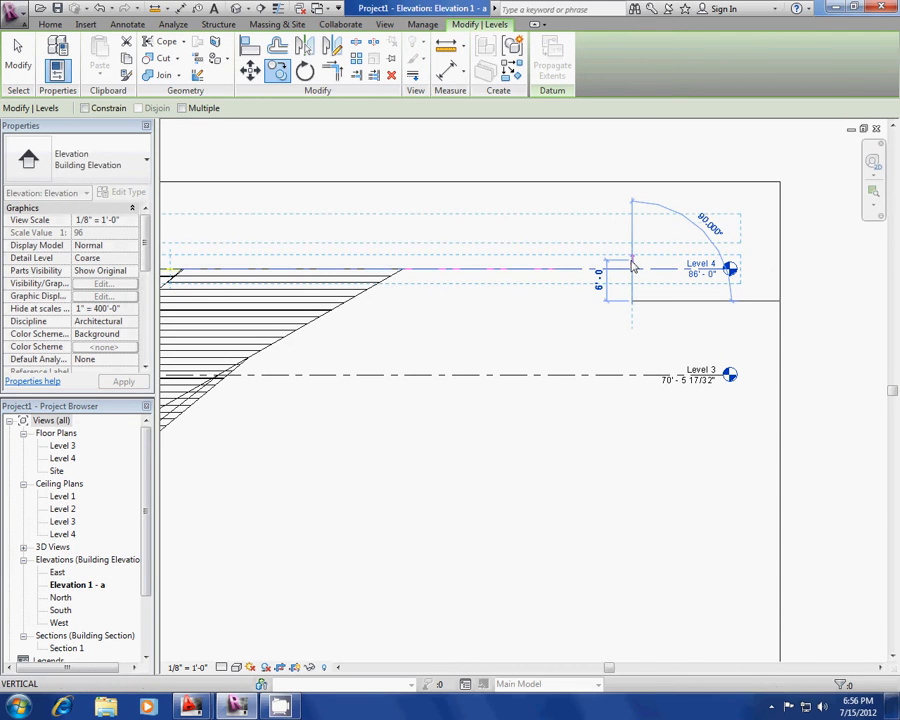
pyautogui.write("10'")
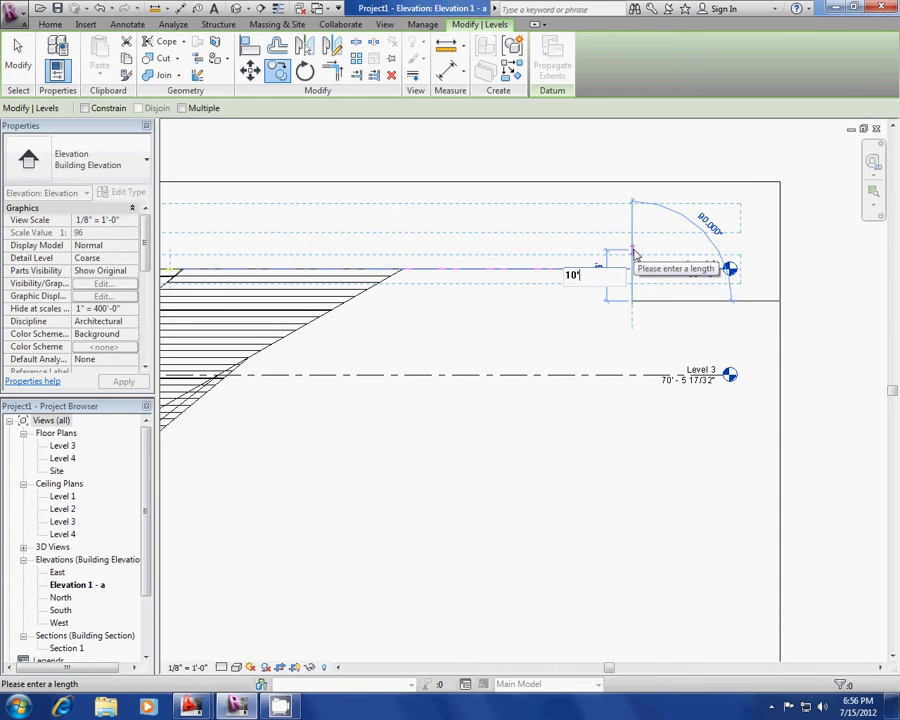
pyautogui.press('Return')
pyautogui.press('Escape')
pyautogui.scroll(-2, 747, 403)
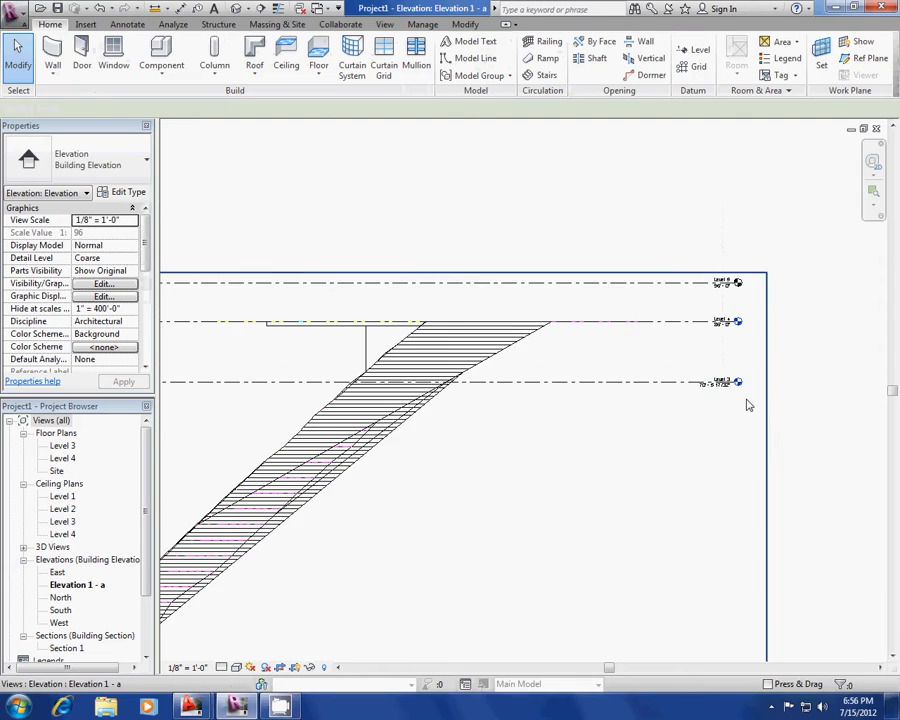
# Step: Rename Level 4 to "first floor" and rename its corresponding views as well
pyautogui.scroll(2, 282, 317)
pyautogui.moveTo(300, 306); pyautogui.dragTo(306, 360, button='middle')
pyautogui.scroll(-1, 306, 360)
pyautogui.scroll(2, 828, 400)
pyautogui.scroll(1, 828, 400)
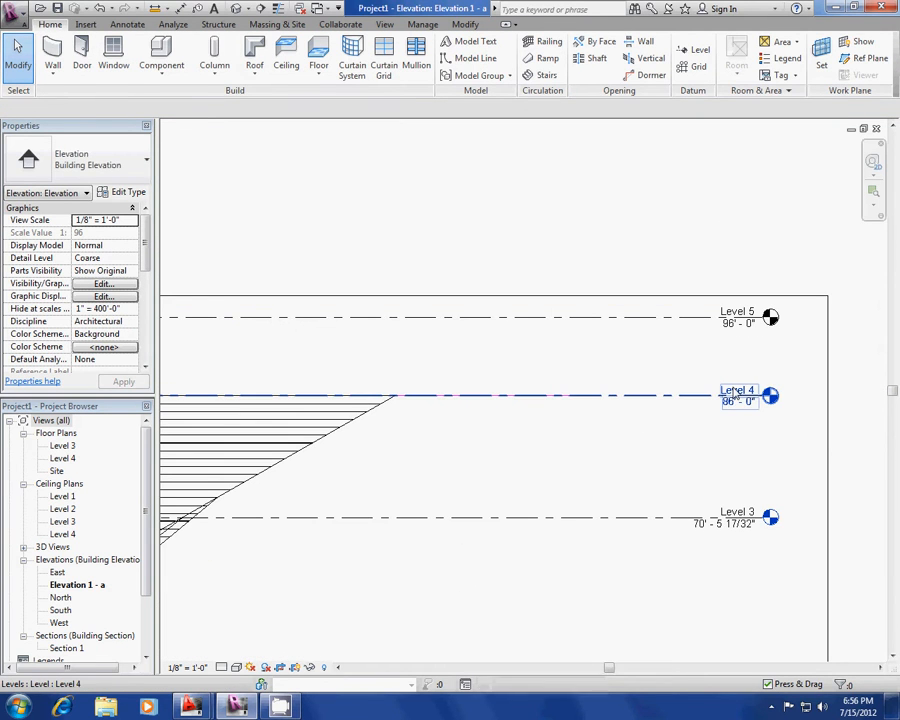
pyautogui.click(738, 396)
pyautogui.click(736, 398)
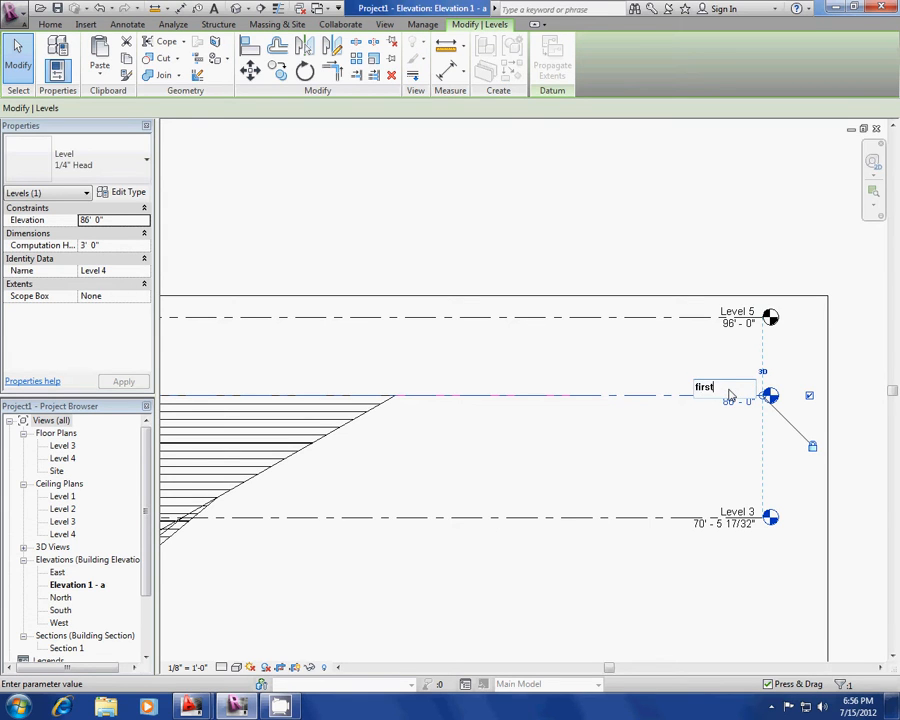
pyautogui.press('Return')
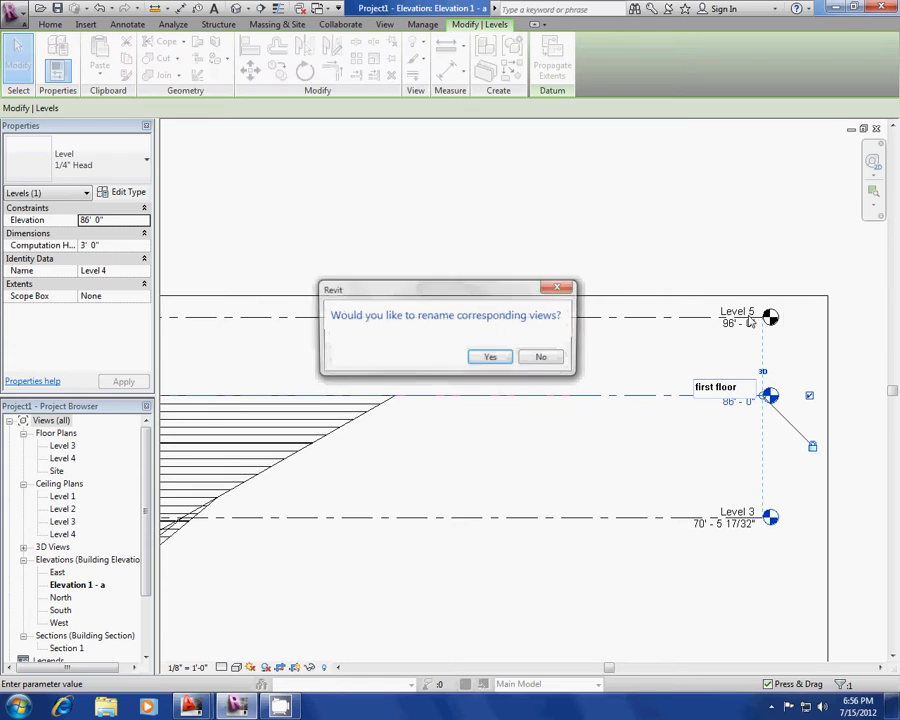
pyautogui.click(491, 360)
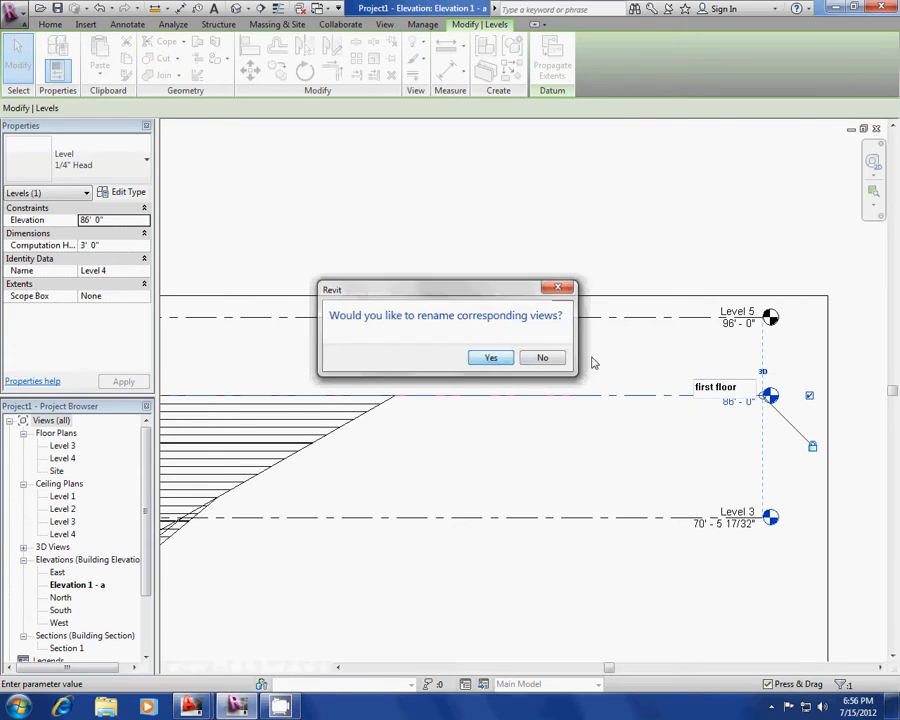
# Step: Rename the newly copied level at 96' to "second floor"
pyautogui.click(738, 316)
pyautogui.click(739, 314)
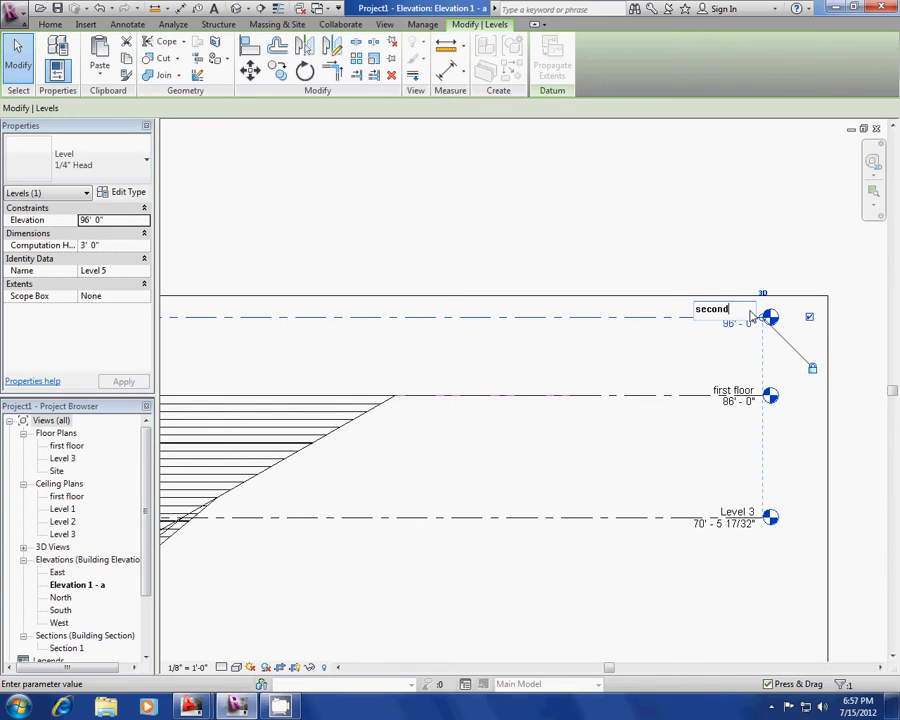
pyautogui.click(660, 244)
pyautogui.scroll(-3, 769, 307)
pyautogui.scroll(2, 362, 320)
pyautogui.click(360, 250)
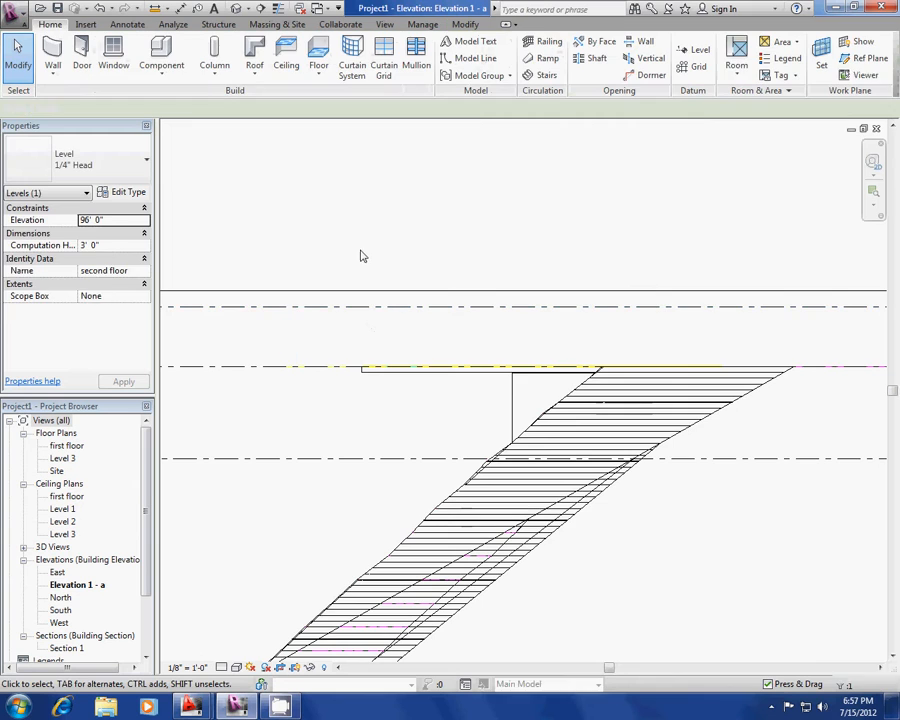
pyautogui.scroll(-1, 354, 270)
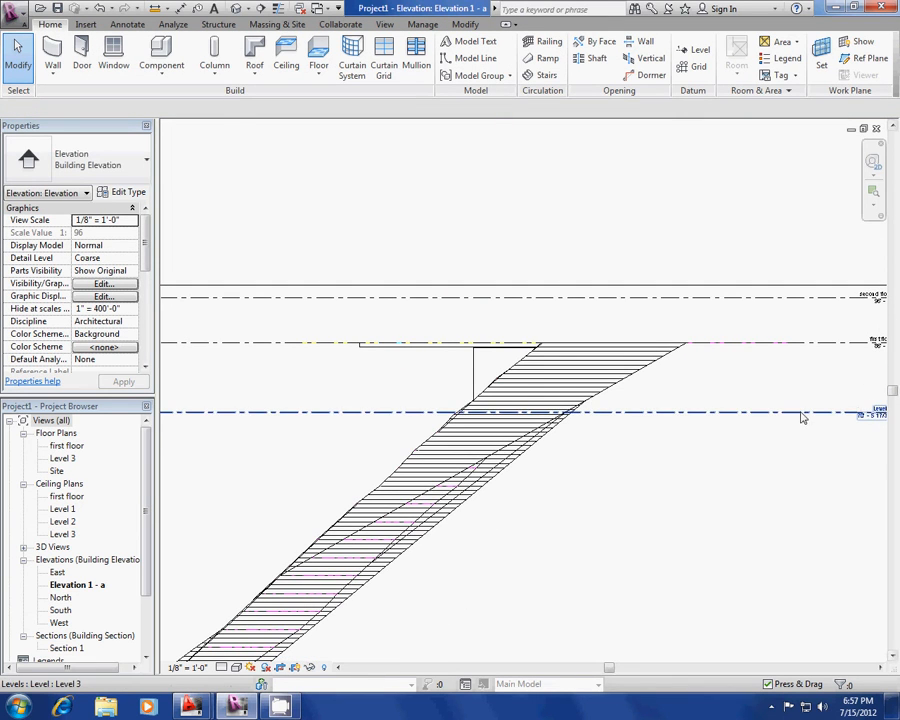
# Step: Rename Level 3 to "sub floor" and rename its corresponding views as well
pyautogui.moveTo(804, 401); pyautogui.dragTo(694, 397, button='middle')
pyautogui.scroll(2, 694, 397)
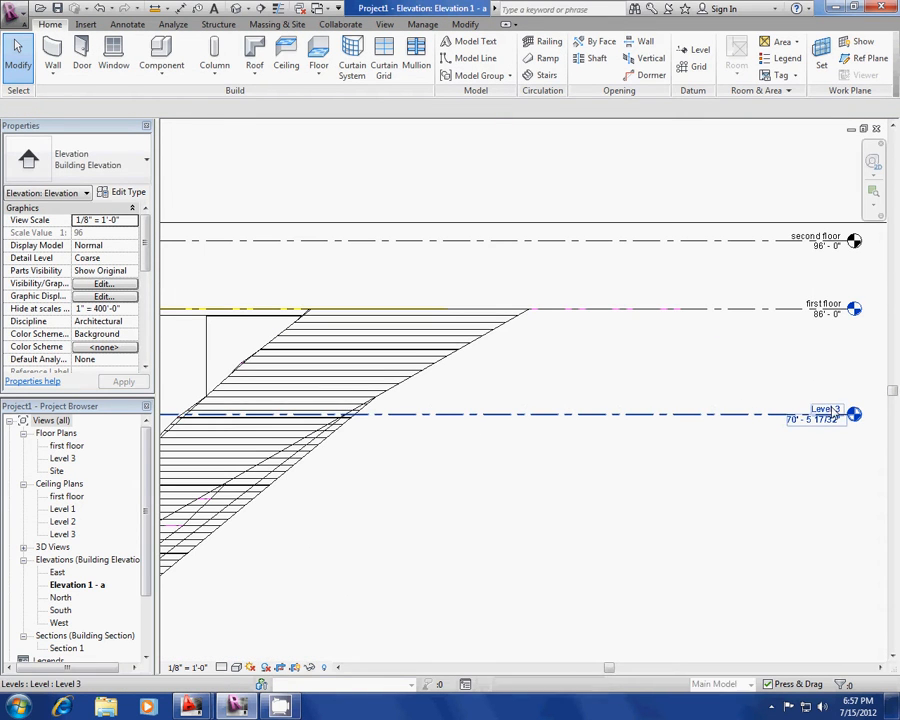
pyautogui.doubleClick(826, 409)
pyautogui.write('sub floor')
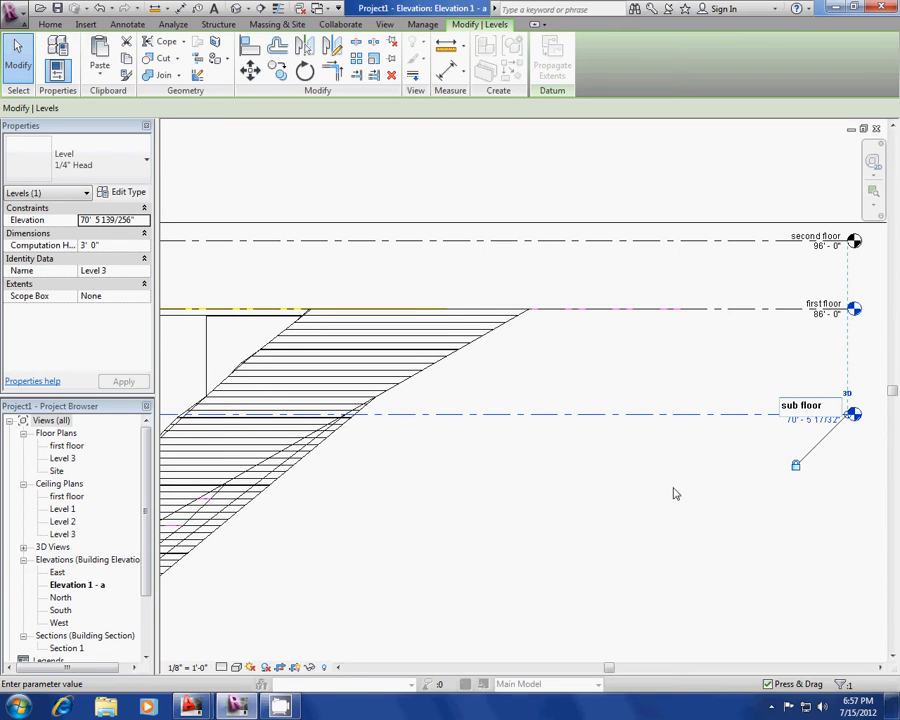
pyautogui.press('Return')
pyautogui.click(488, 355)
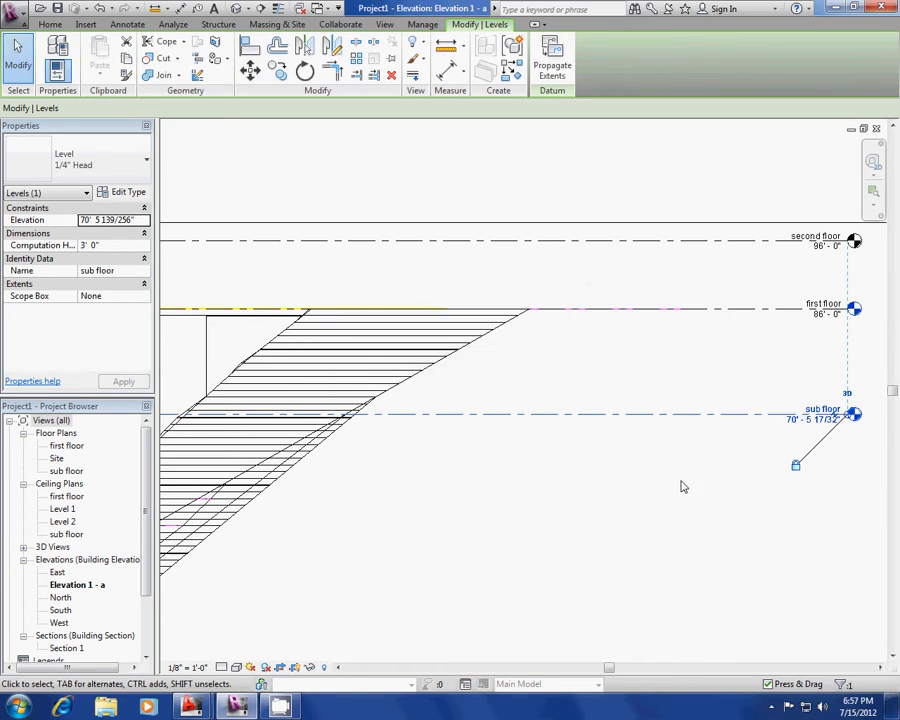
# Step: Resize the elevation's crop region, extending it well above the second floor and raising its lower edge to just below the sub floor
pyautogui.scroll(-2, 683, 486)
pyautogui.scroll(1, 384, 388)
pyautogui.click(437, 342)
pyautogui.scroll(-2, 495, 372)
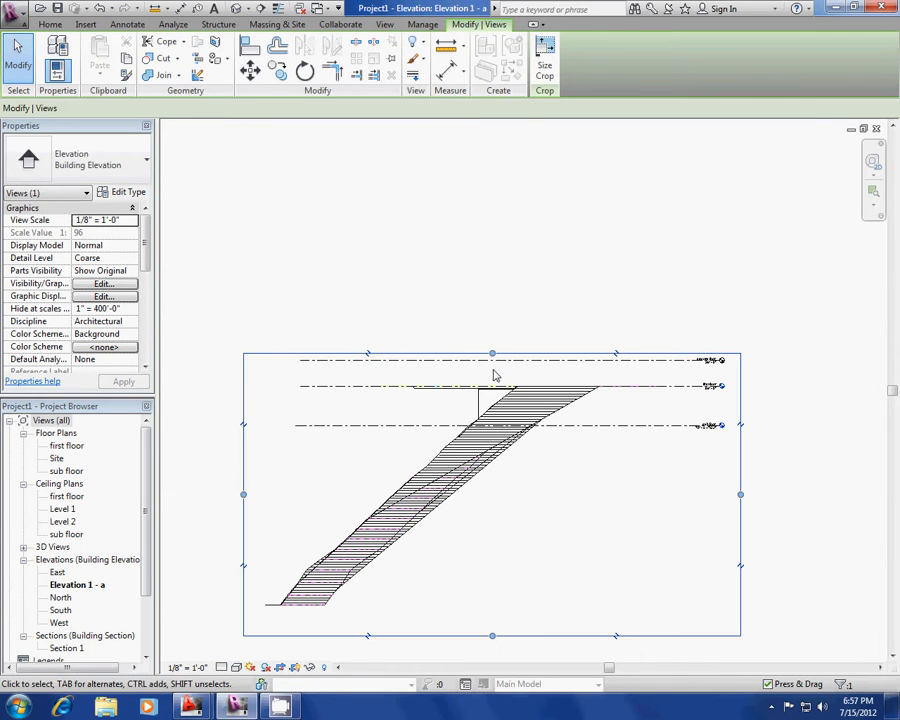
pyautogui.moveTo(492, 353); pyautogui.dragTo(492, 293)
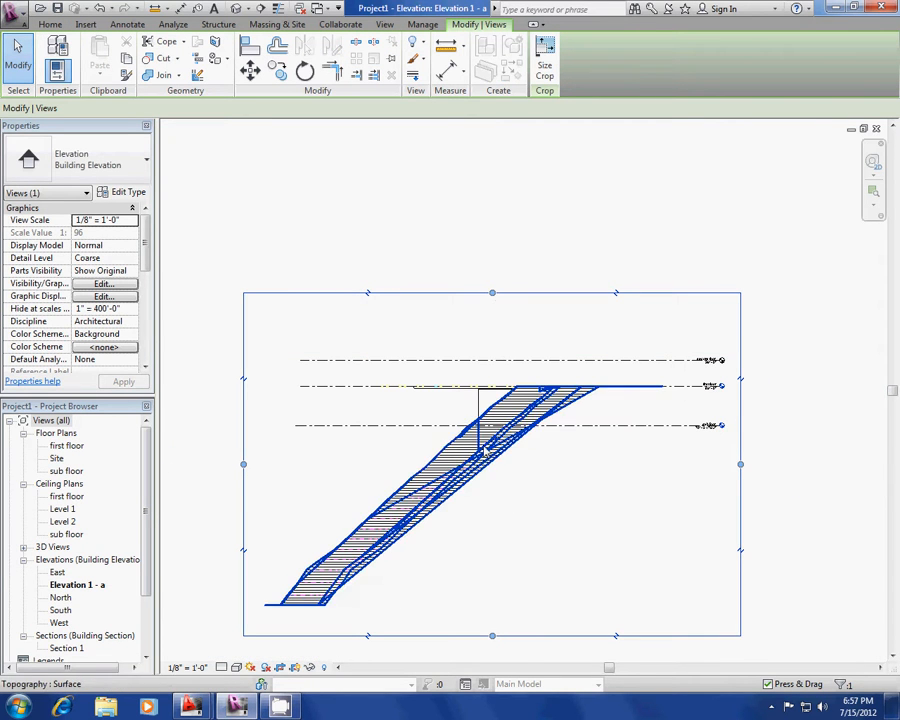
pyautogui.moveTo(492, 635); pyautogui.dragTo(493, 458)
pyautogui.click(695, 537)
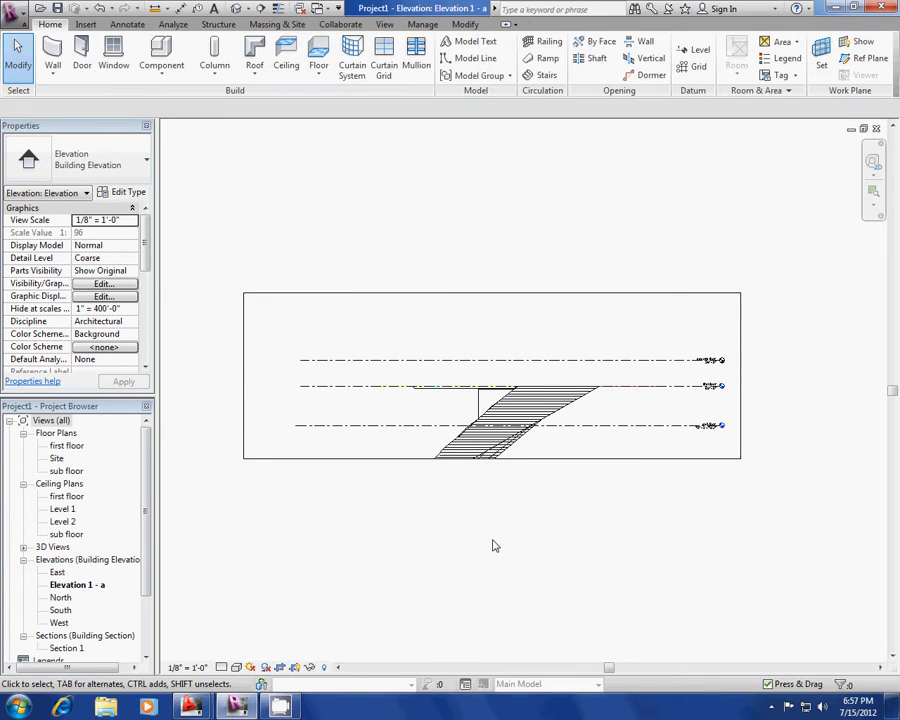
pyautogui.scroll(1, 468, 400)
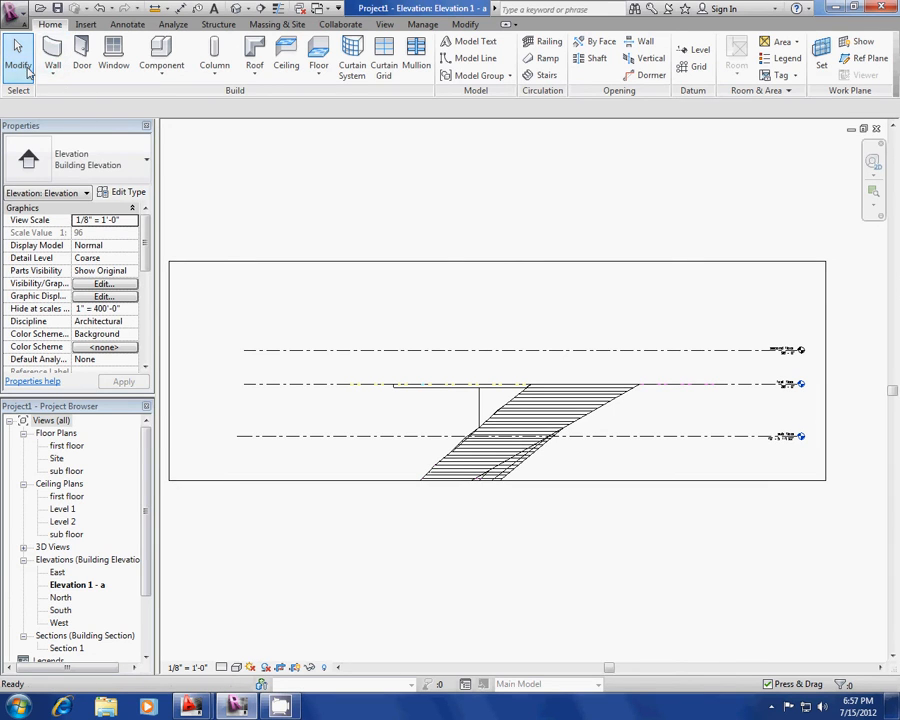
pyautogui.click(54, 83)
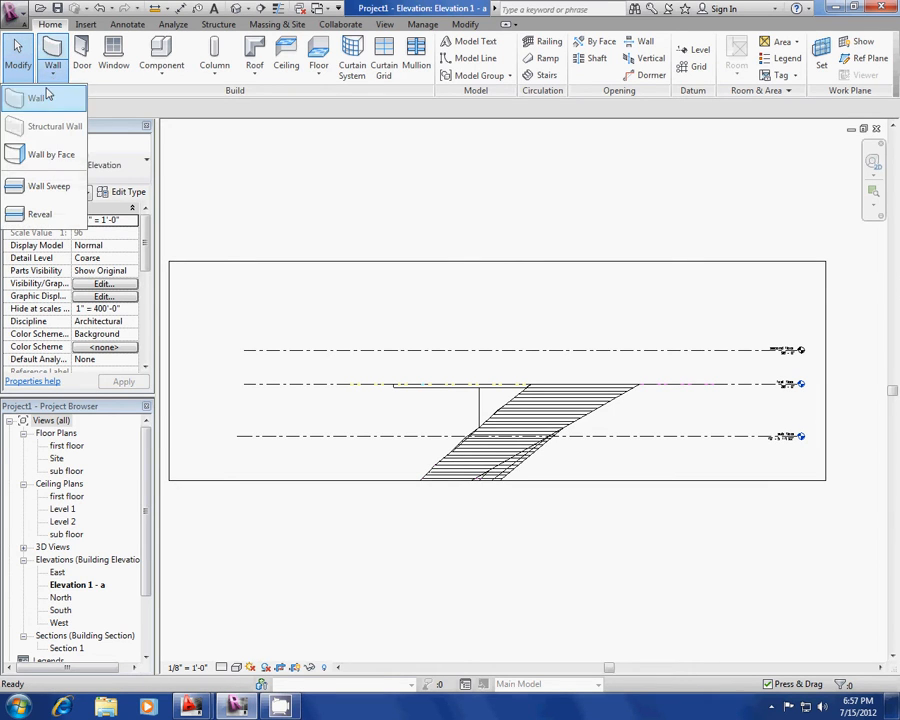
pyautogui.click(250, 205)
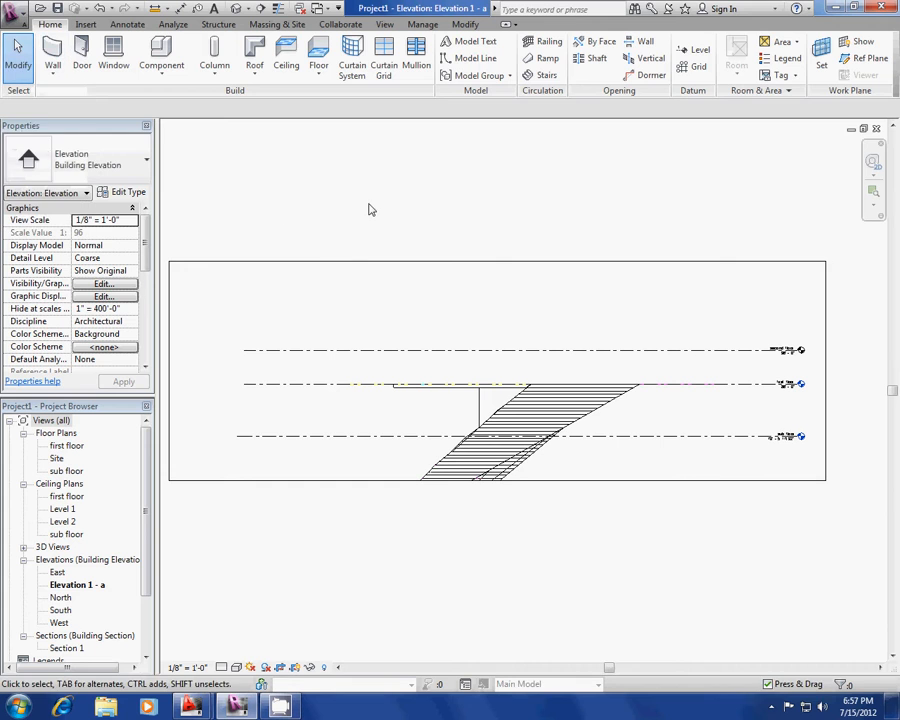
# Step: Switch to the other open Revit window with six levels and examine its Level 4 and Level 3 floor plans
pyautogui.hotkey('alt', 'Tab')
pyautogui.press('Escape')
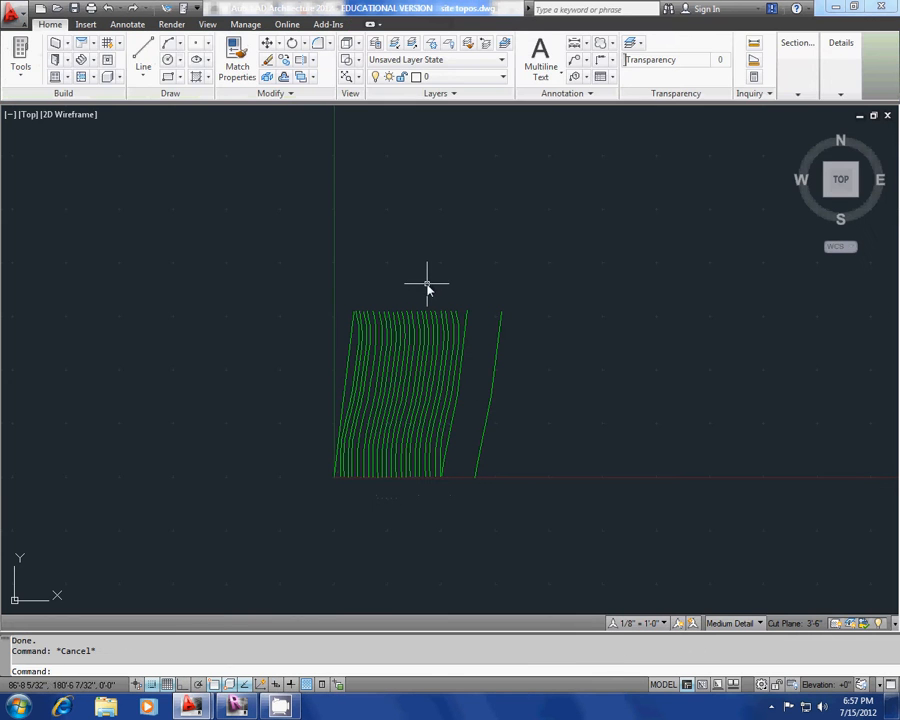
pyautogui.hotkey('alt', 'Tab')
pyautogui.hotkey('alt', 'Tab')
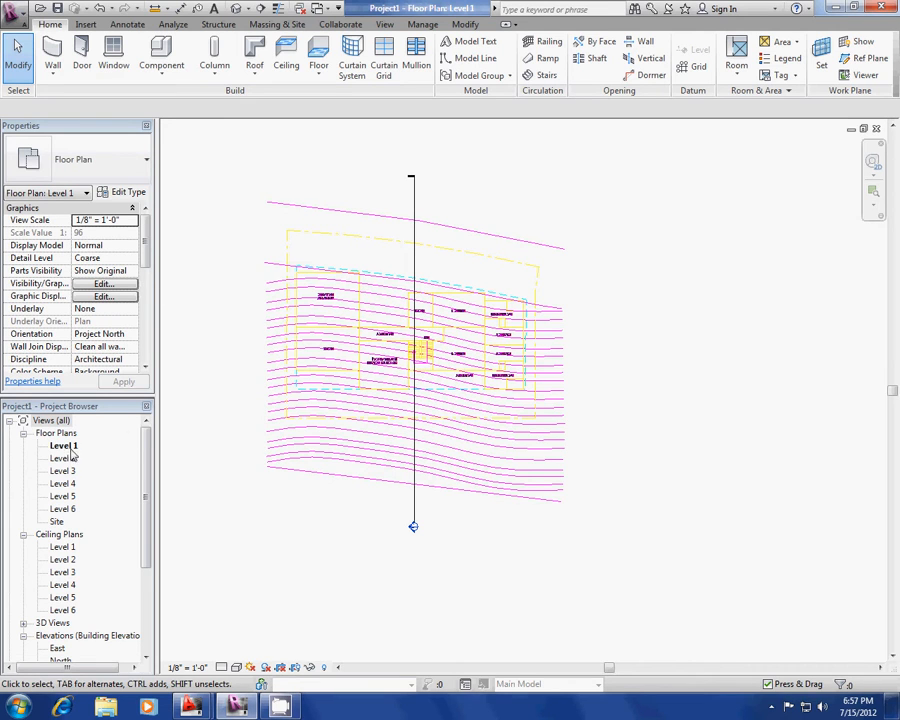
pyautogui.doubleClick(62, 484)
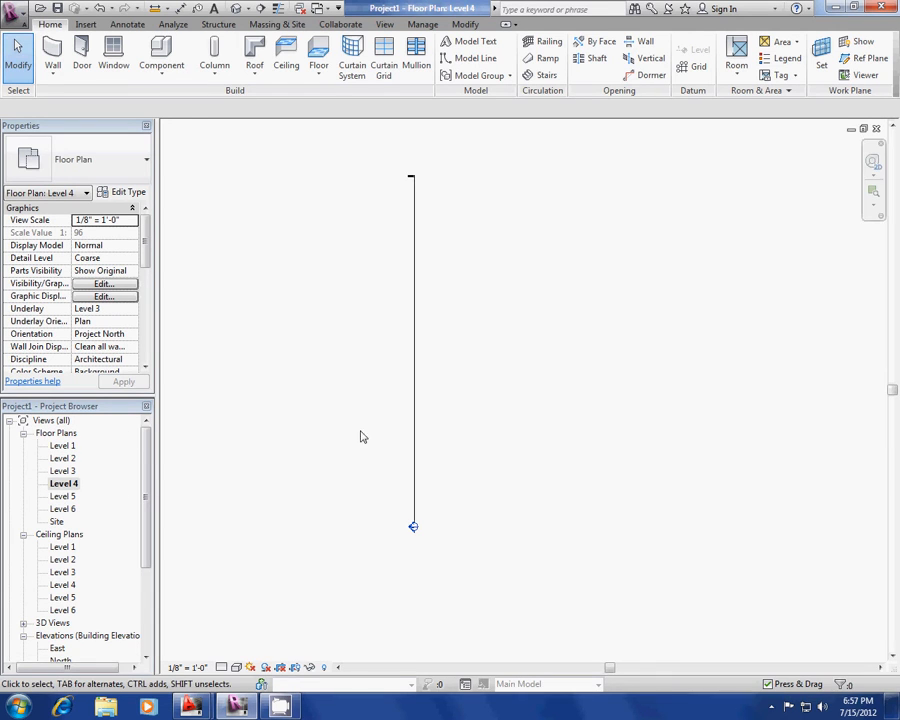
pyautogui.doubleClick(62, 471)
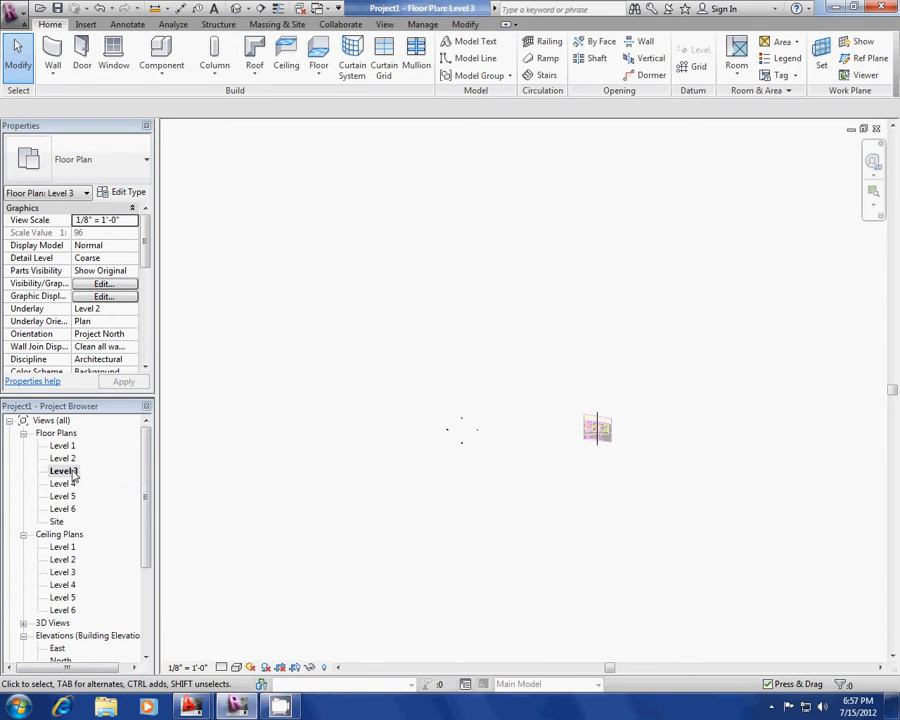
pyautogui.scroll(5, 376, 476)
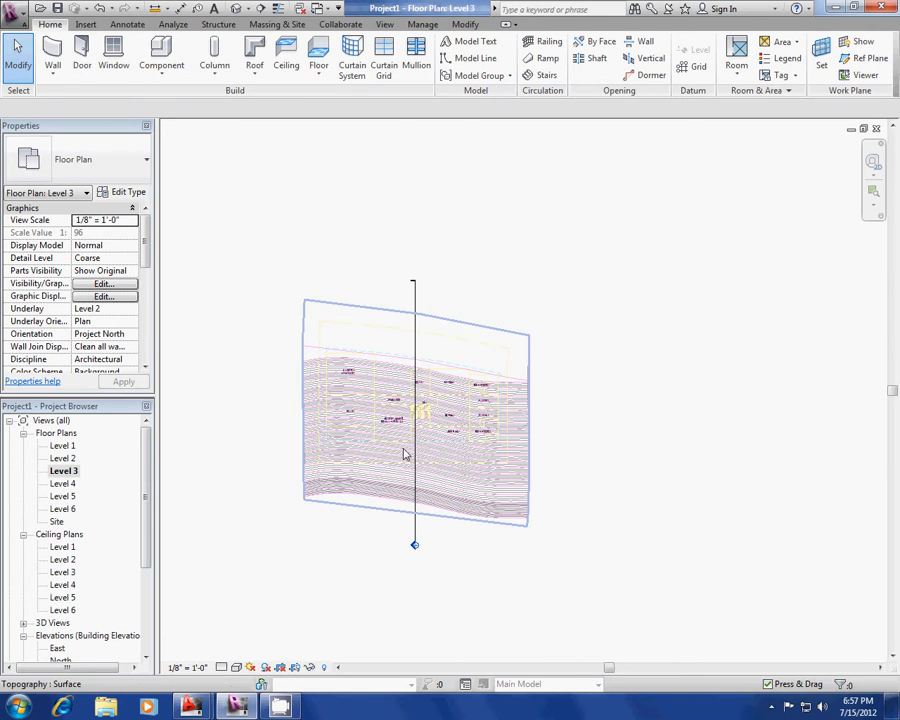
pyautogui.scroll(3, 420, 450)
pyautogui.scroll(2, 425, 449)
pyautogui.scroll(-3, 500, 470)
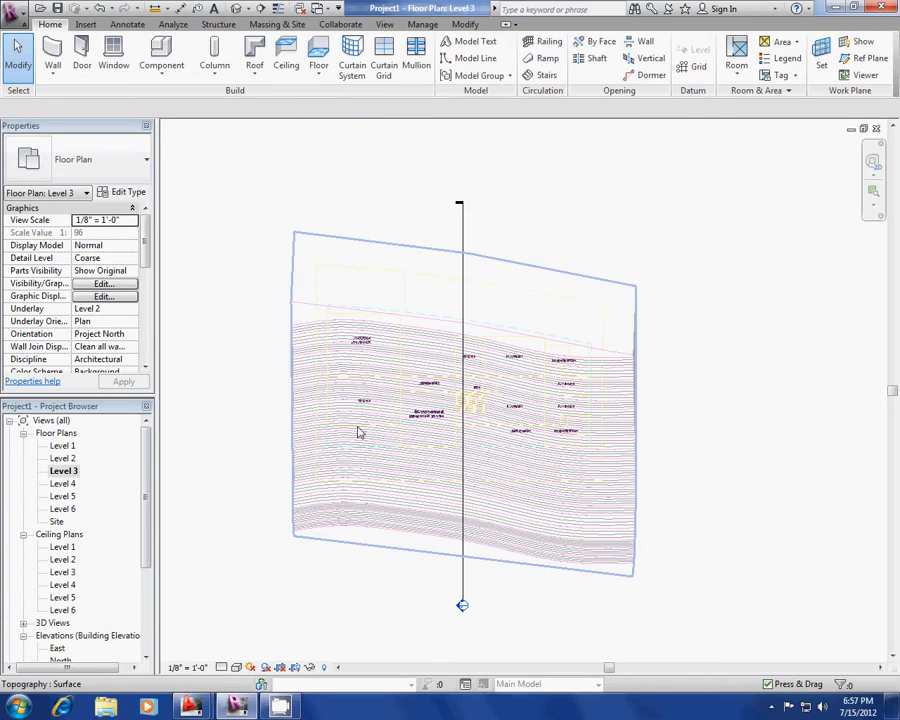
# Step: Compare the Level 4, Level 3, Level 2 and Level 1 floor plans for the imported plan linework and topography
pyautogui.click(62, 484)
pyautogui.doubleClick(63, 484)
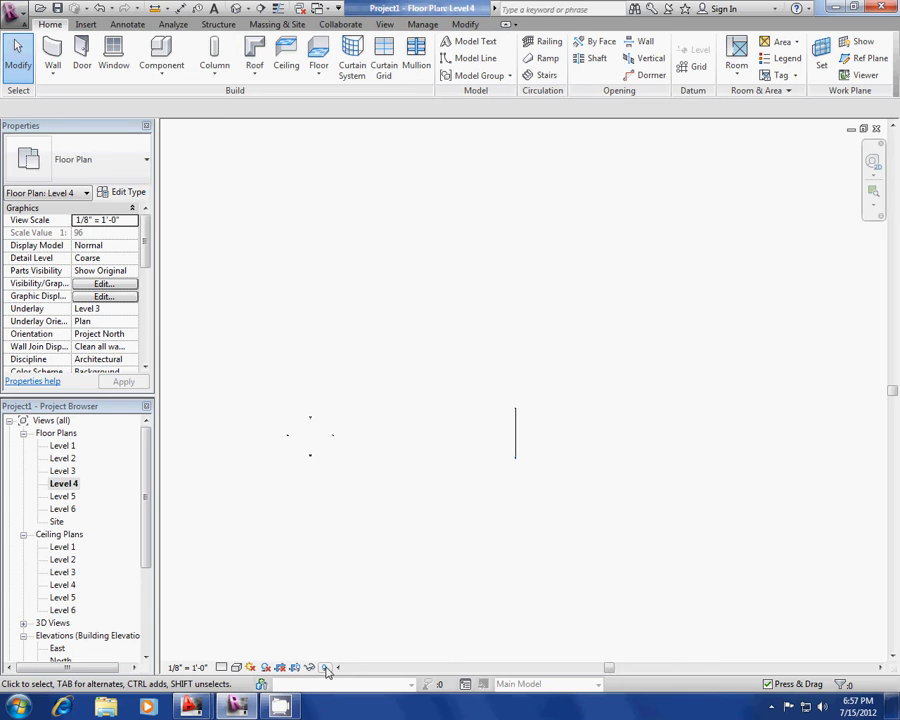
pyautogui.doubleClick(63, 471)
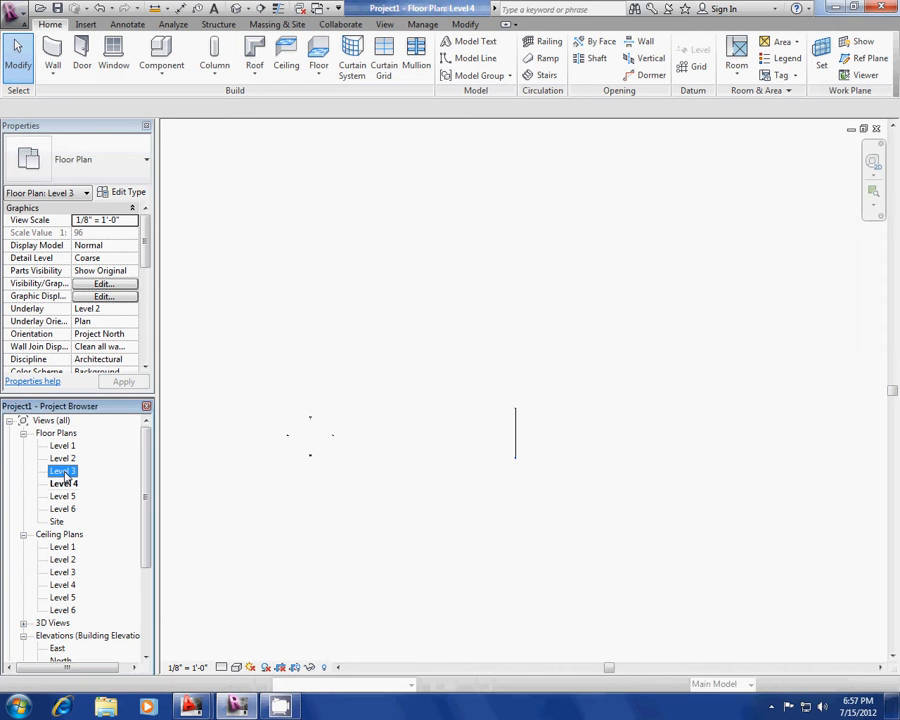
pyautogui.scroll(3, 393, 369)
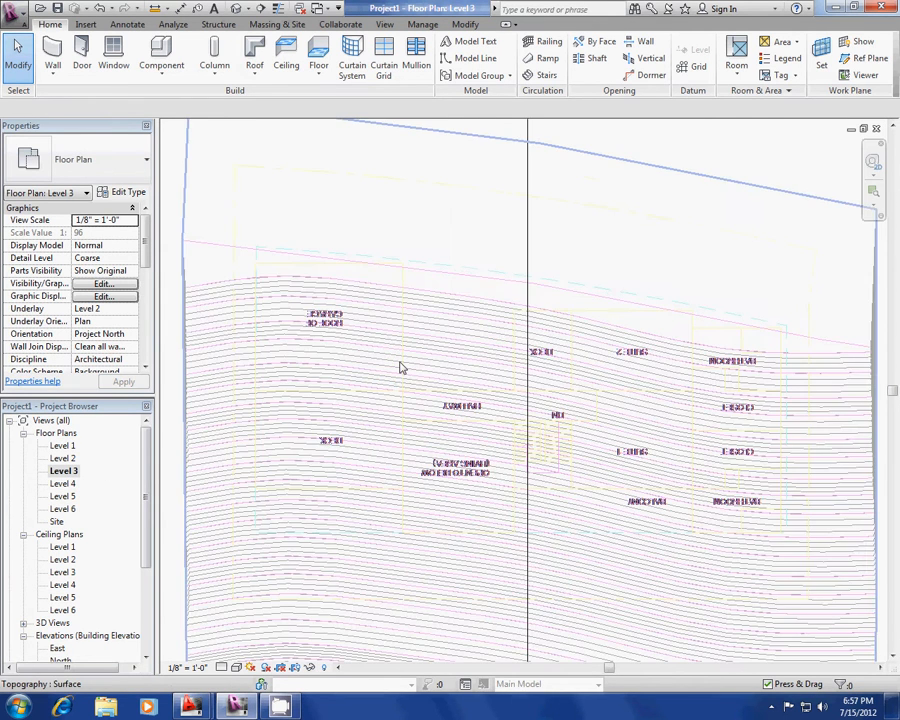
pyautogui.doubleClick(64, 458)
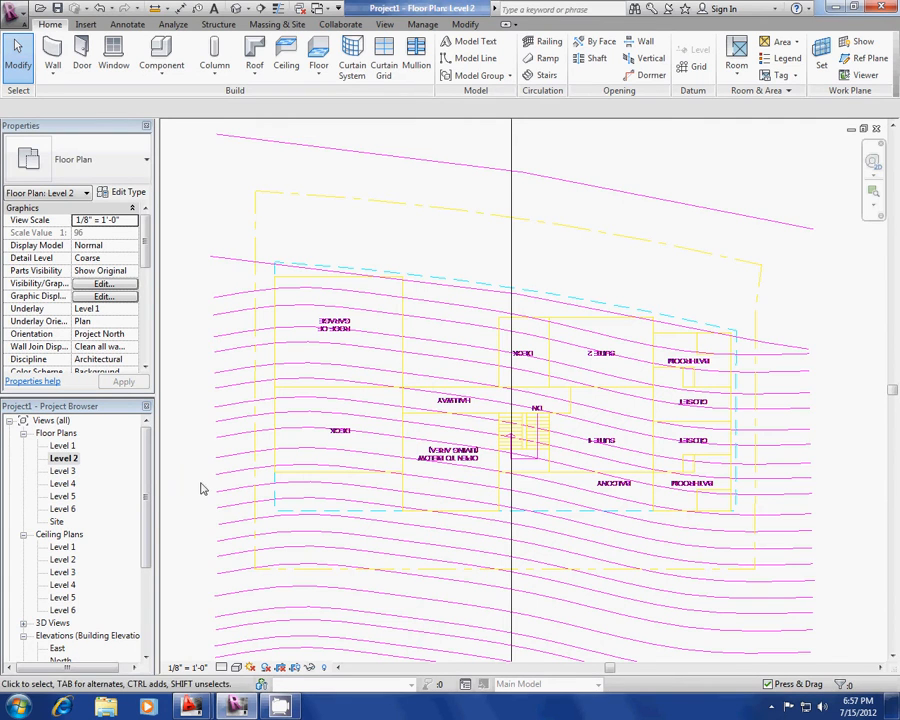
pyautogui.doubleClick(62, 446)
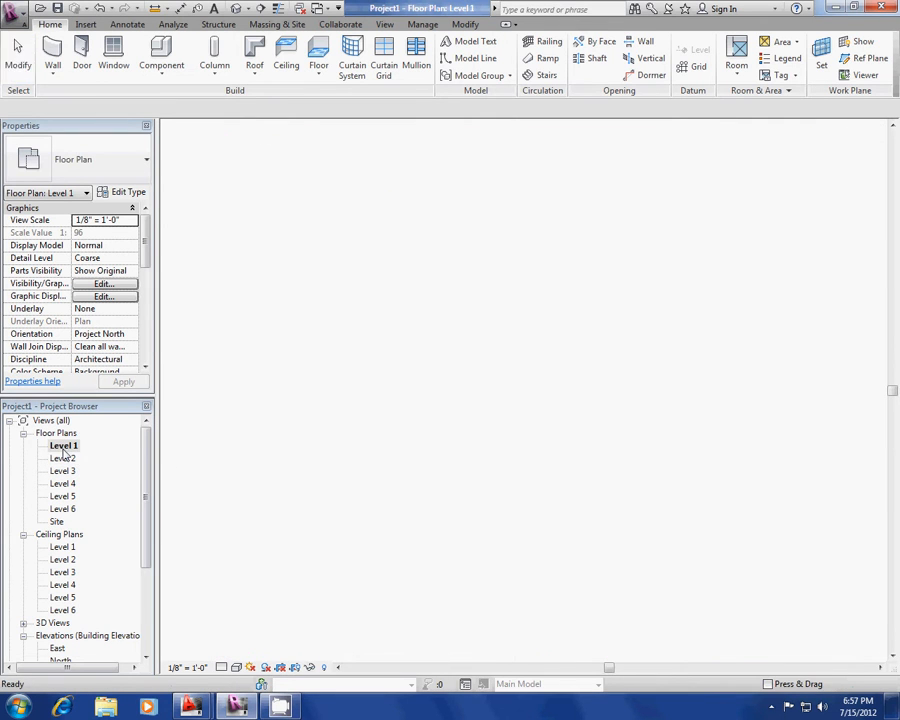
# Step: Check the visual style options in the Level 1 floor plan and reopen the Level 4 and Level 3 floor plans
pyautogui.click(236, 667)
pyautogui.click(258, 612)
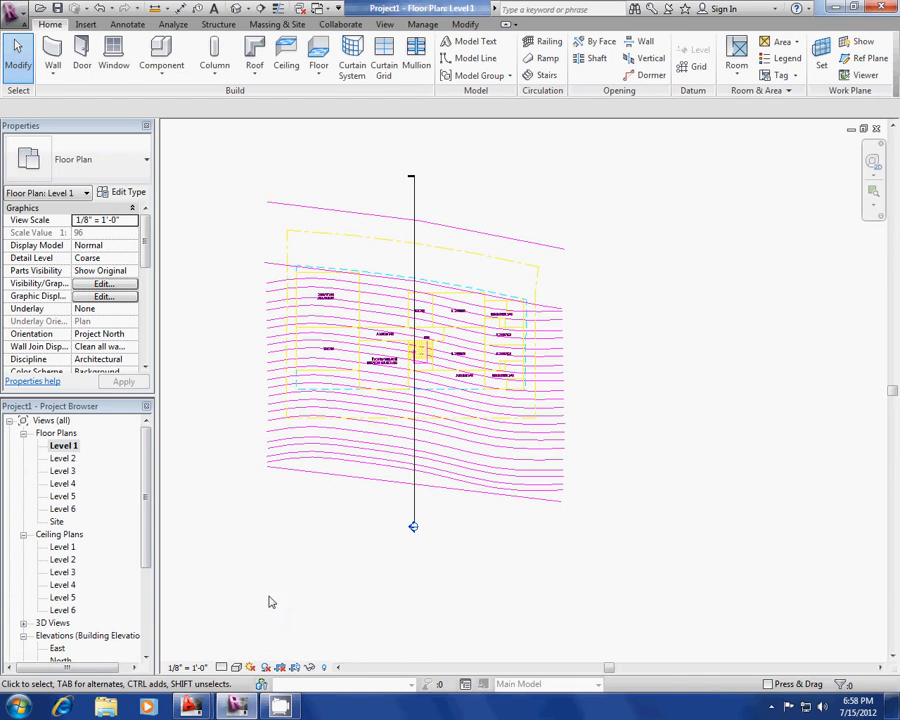
pyautogui.doubleClick(61, 484)
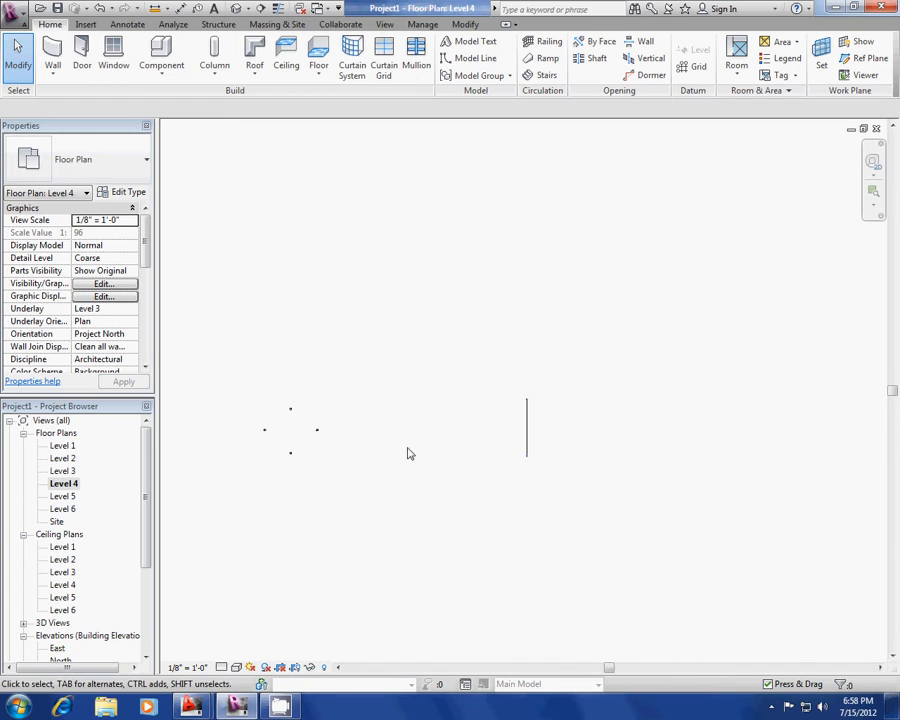
pyautogui.scroll(-5, 408, 454)
pyautogui.scroll(-2, 444, 517)
pyautogui.doubleClick(63, 471)
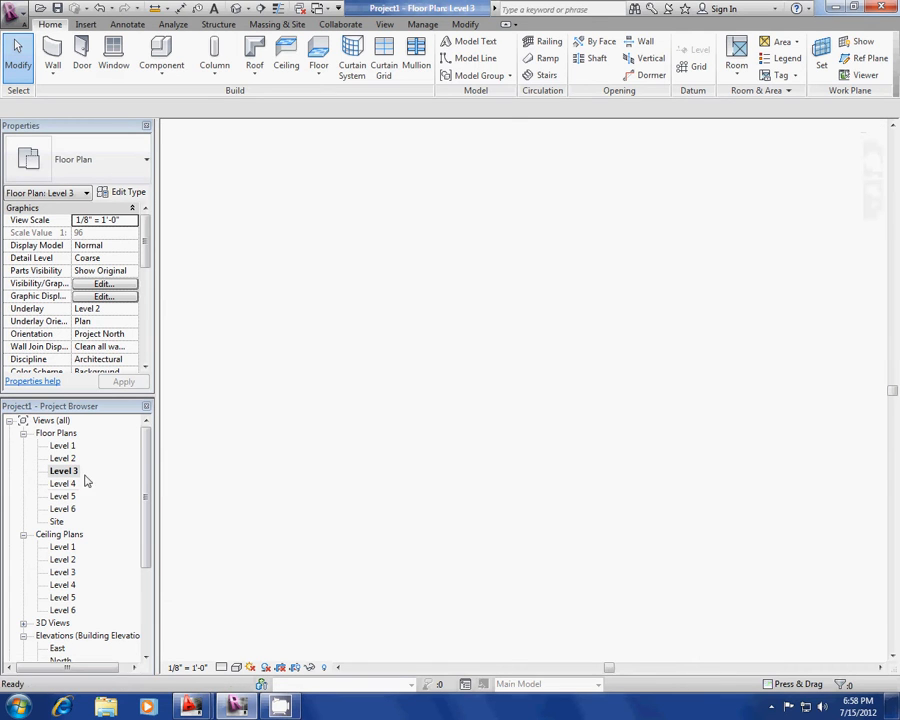
# Step: Examine the imported plan linework in the Level 3 floor plan and orbit the topography in the six-level project's 3D view
pyautogui.scroll(-3, 402, 466)
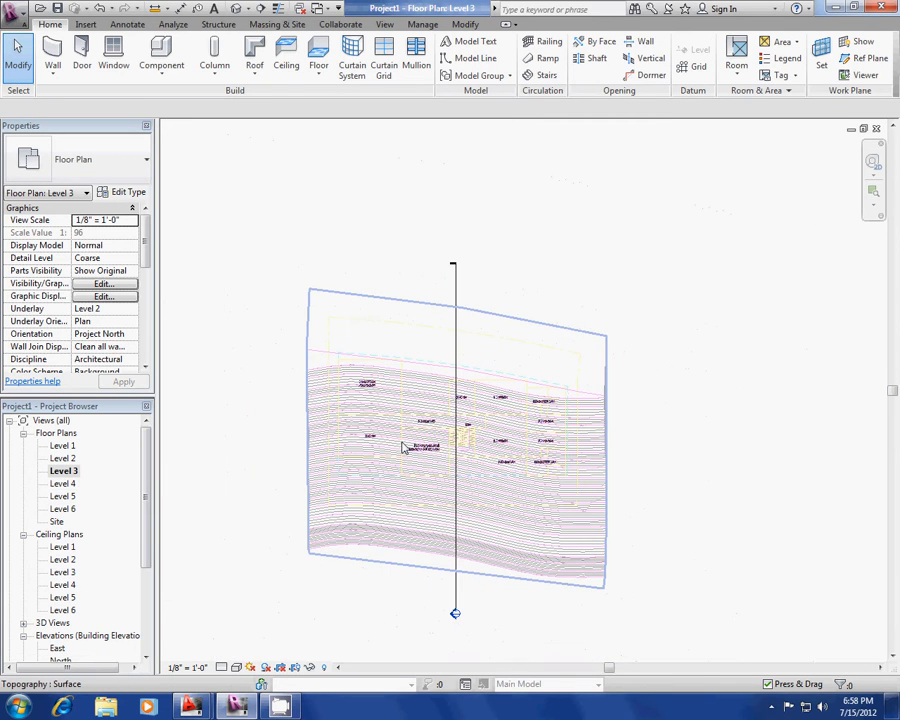
pyautogui.scroll(3, 382, 428)
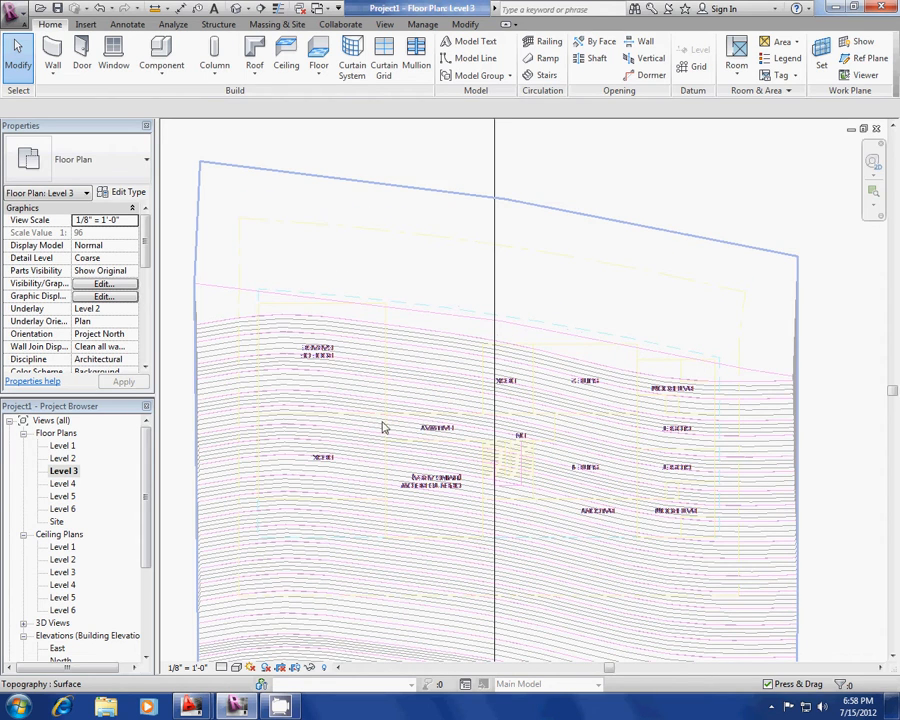
pyautogui.click(52, 55)
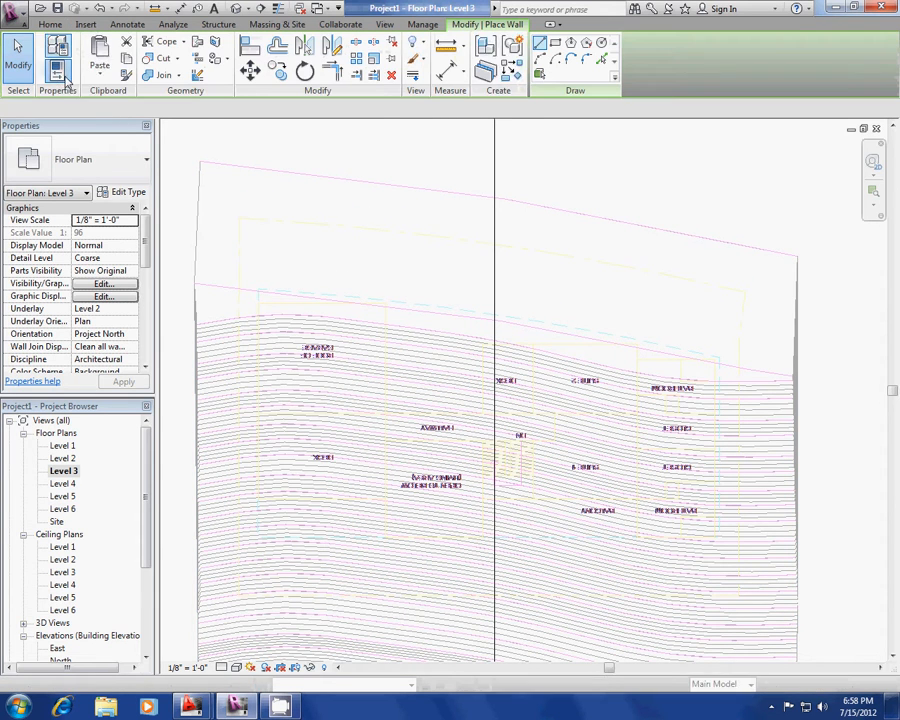
pyautogui.press('Escape')
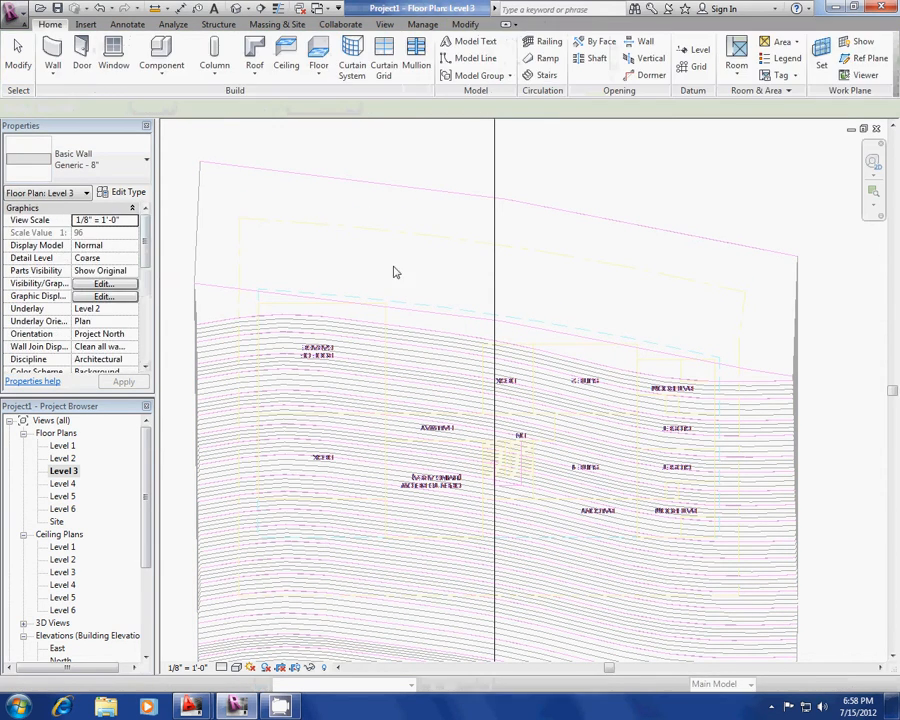
pyautogui.click(236, 8)
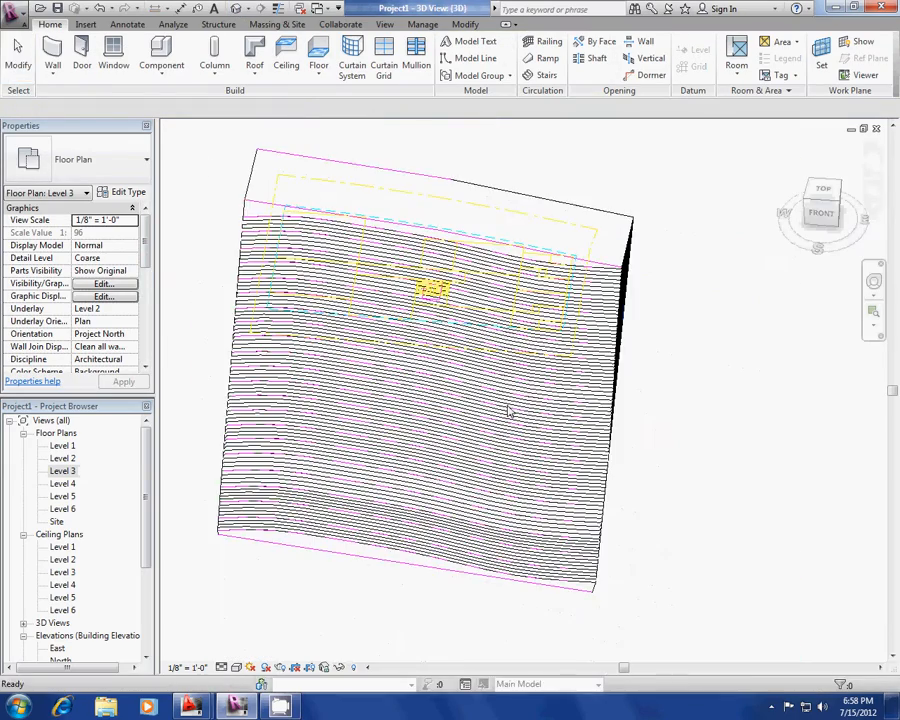
pyautogui.keyDown('shift'); pyautogui.moveTo(508, 408); pyautogui.dragTo(640, 289, button='middle'); pyautogui.keyUp('shift')
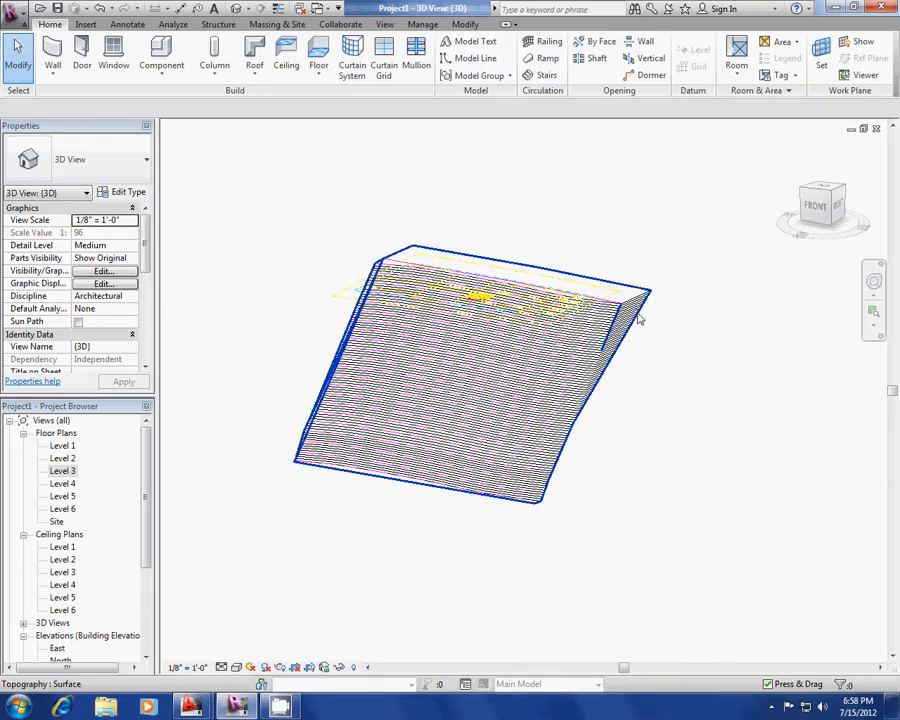
# Step: Switch to Section 1 of the project with named levels and inspect the first floor slab where it meets the slope
pyautogui.hotkey('ctrl', 'Tab')
pyautogui.hotkey('ctrl', 'Tab')
pyautogui.hotkey('ctrl', 'Tab')
pyautogui.hotkey('ctrl', 'Tab')
pyautogui.hotkey('ctrl', 'Tab')
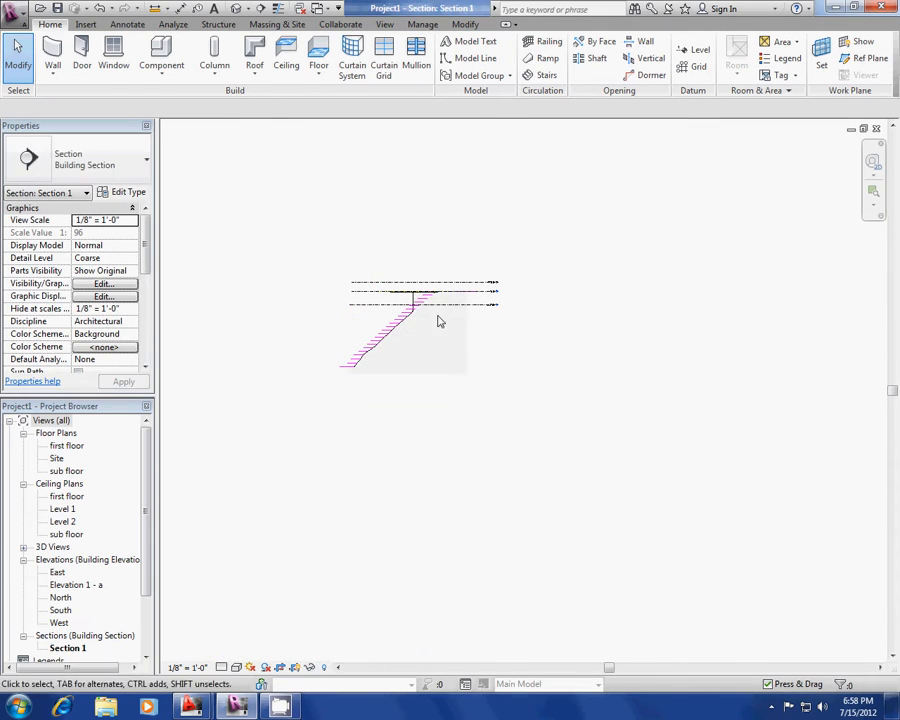
pyautogui.scroll(6, 376, 291)
pyautogui.click(480, 311)
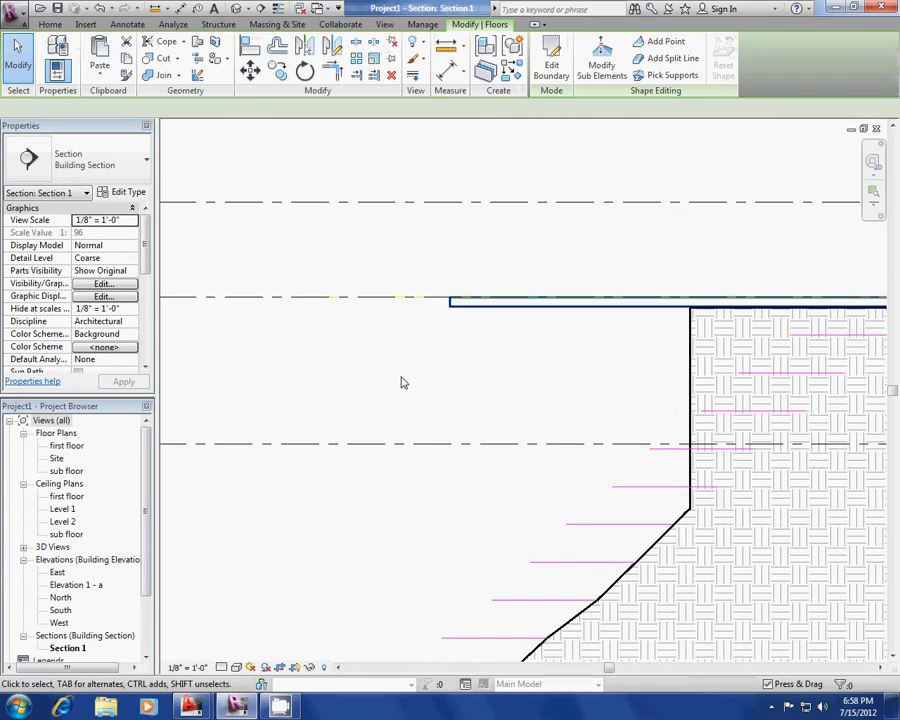
pyautogui.scroll(-2, 404, 378)
pyautogui.scroll(-3, 491, 383)
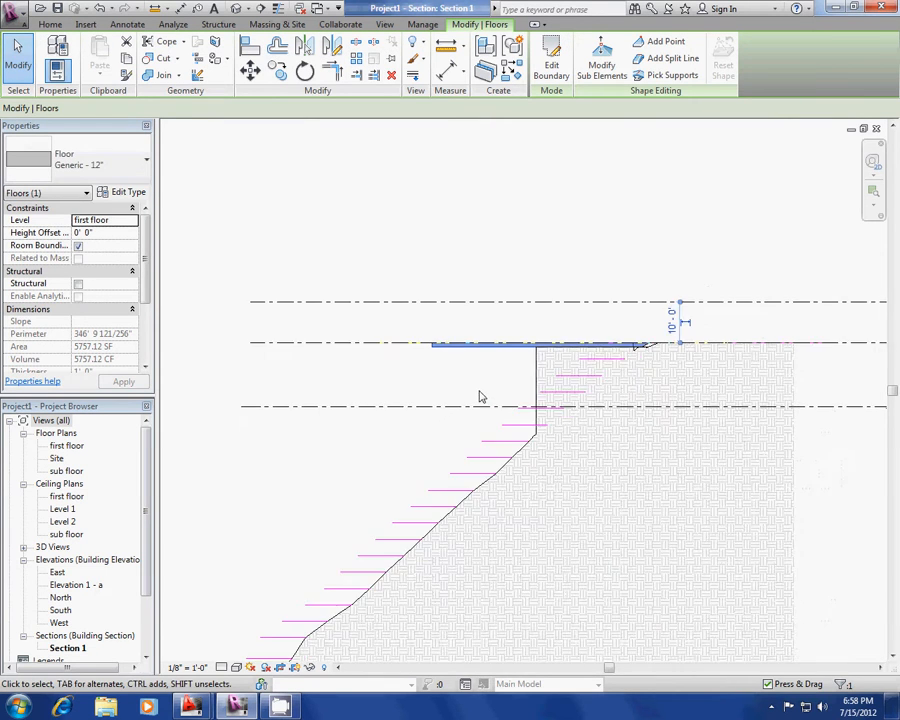
# Step: Compare the Elevation 1 - a view with the topography in the six-level project's 3D view
pyautogui.hotkey('ctrl', 'Tab')
pyautogui.hotkey('ctrl', 'Tab')
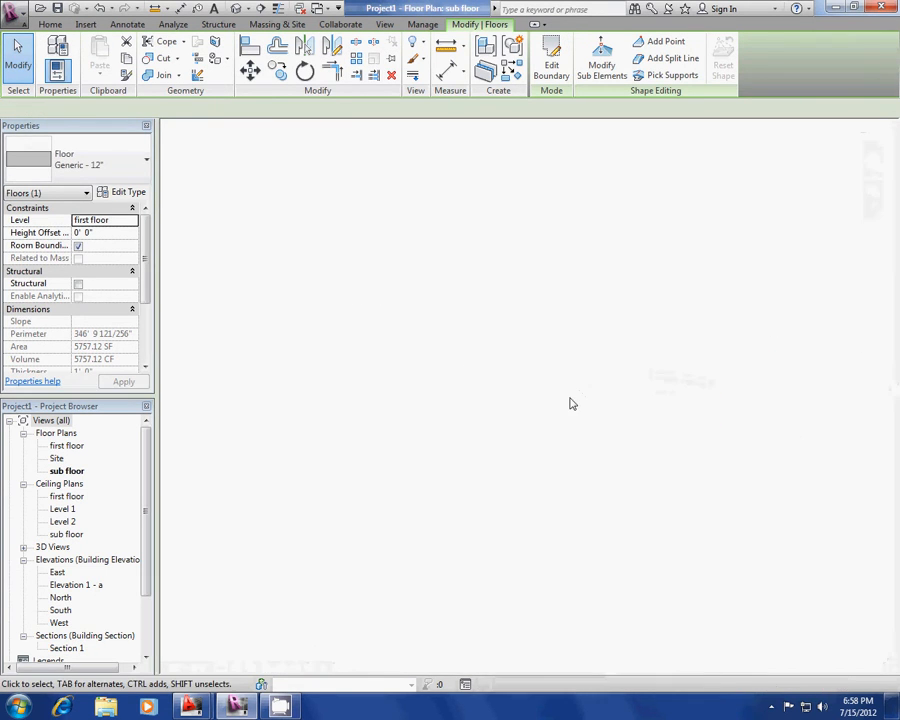
pyautogui.hotkey('ctrl', 'Tab')
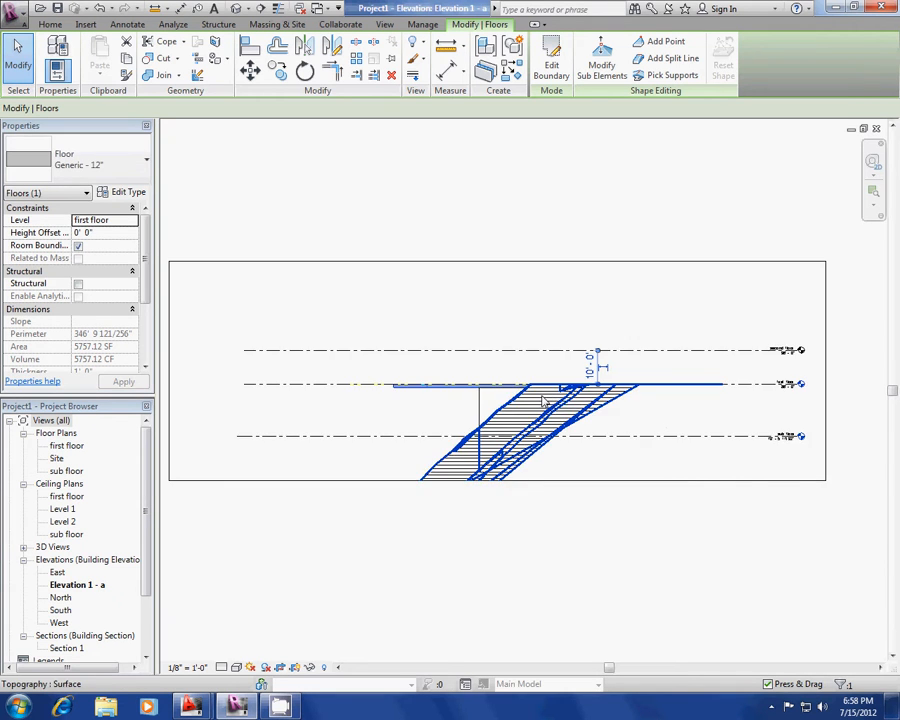
pyautogui.scroll(-2, 543, 398)
pyautogui.moveTo(456, 385); pyautogui.dragTo(543, 440, button='middle')
pyautogui.hotkey('ctrl', 'Tab')
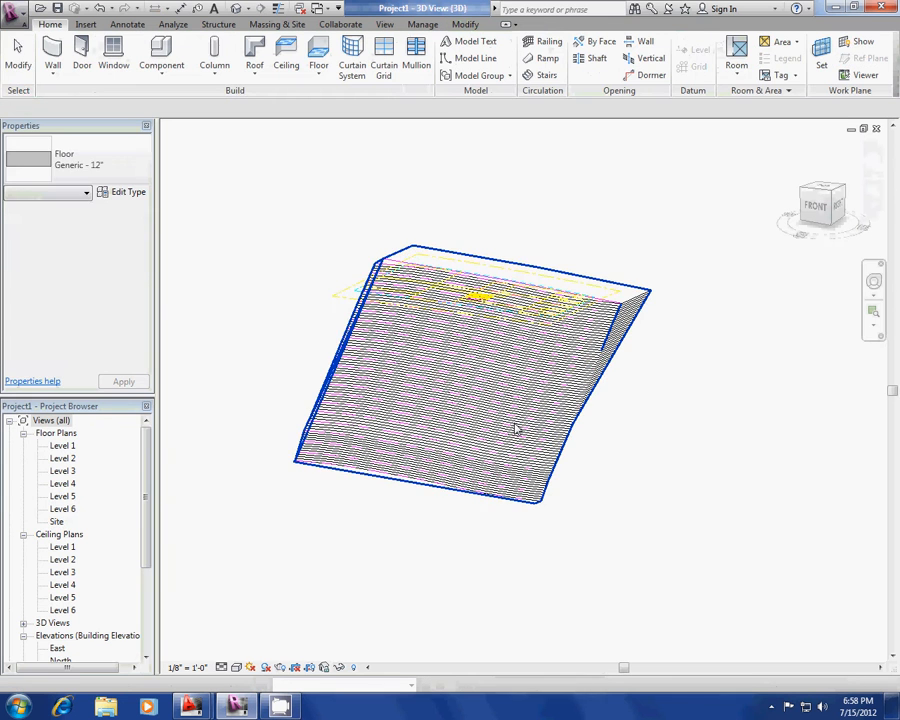
pyautogui.scroll(-5, 612, 428)
pyautogui.scroll(6, 594, 430)
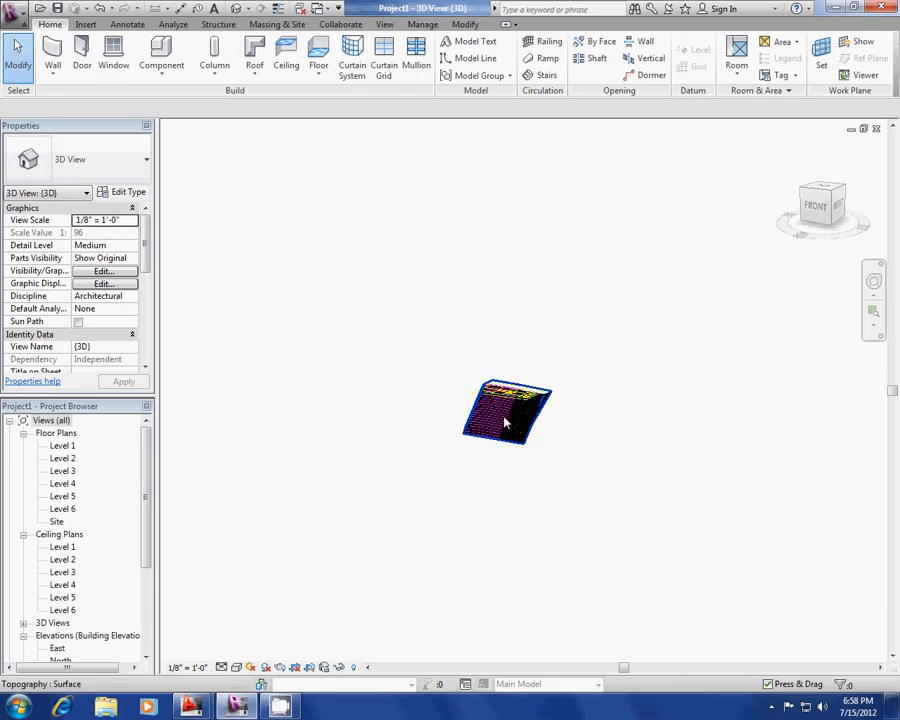
pyautogui.keyDown('shift'); pyautogui.moveTo(657, 438); pyautogui.dragTo(612, 435, button='middle'); pyautogui.keyUp('shift')
pyautogui.scroll(-2, 612, 435)
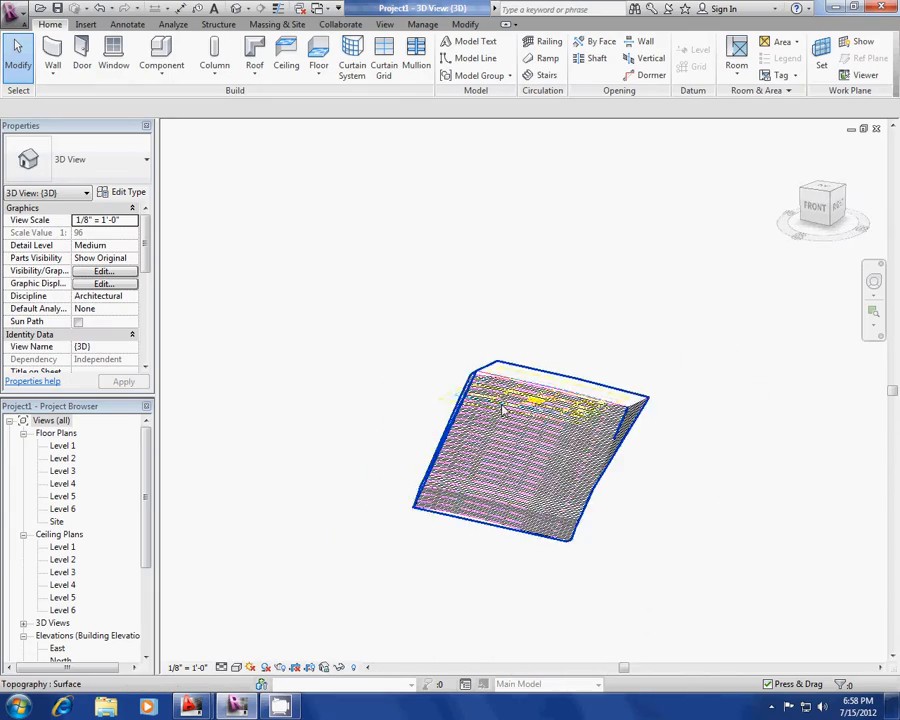
pyautogui.scroll(6, 583, 410)
pyautogui.scroll(-8, 508, 413)
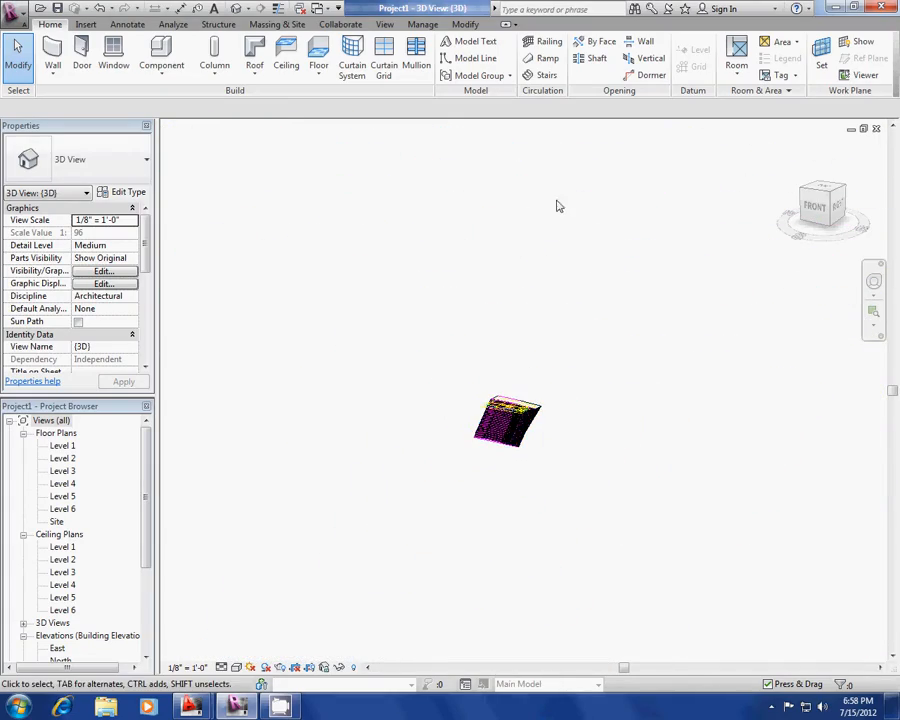
# Step: Close the surplus open views of both projects, keeping the Level 4 plan and Elevation 1 - a open, and cancel saving Project1
pyautogui.hotkey('ctrl', 'Tab')
pyautogui.hotkey('ctrl', 'Tab')
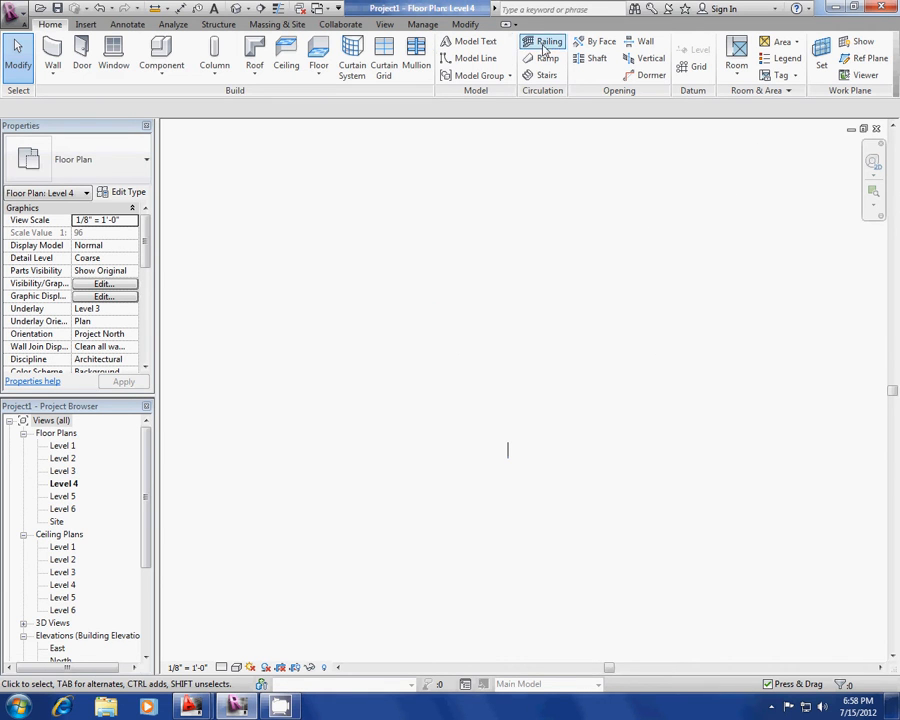
pyautogui.hotkey('ctrl', 'Tab')
pyautogui.click(876, 129)
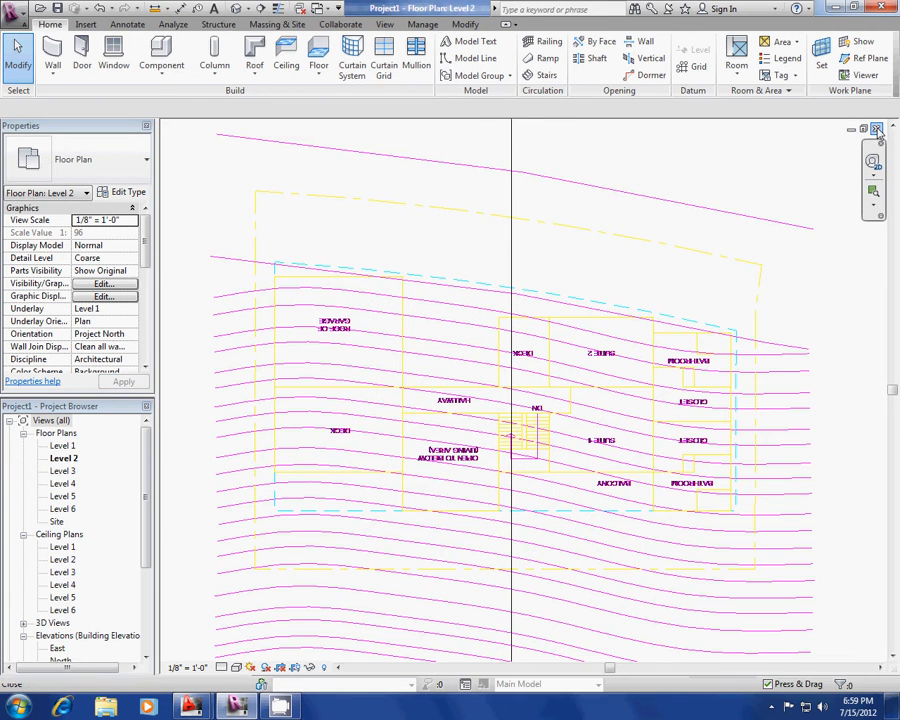
pyautogui.click(876, 129)
pyautogui.click(876, 129)
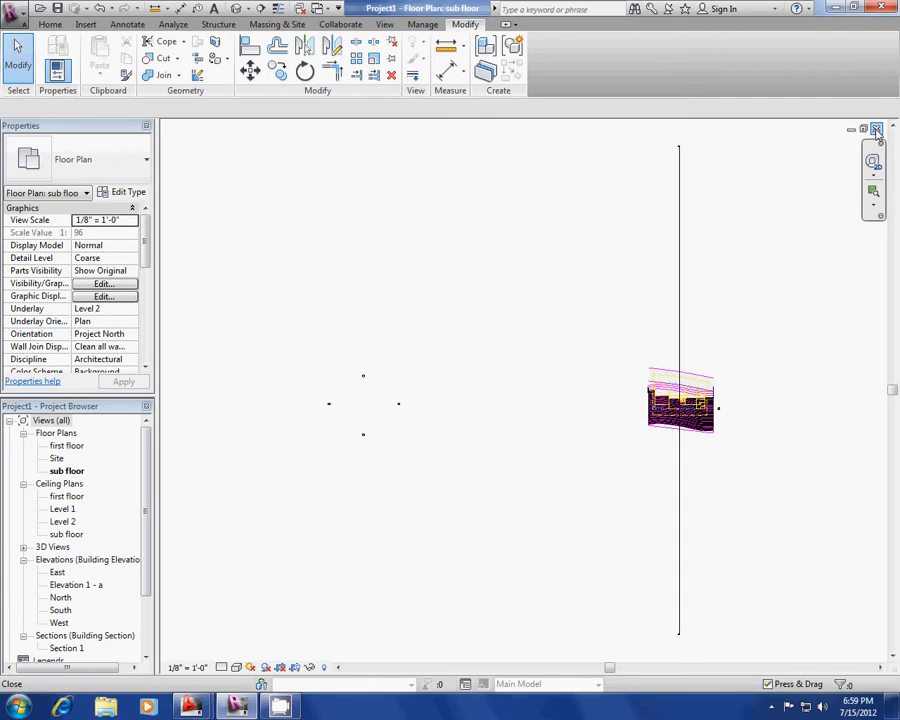
pyautogui.click(876, 129)
pyautogui.click(876, 129)
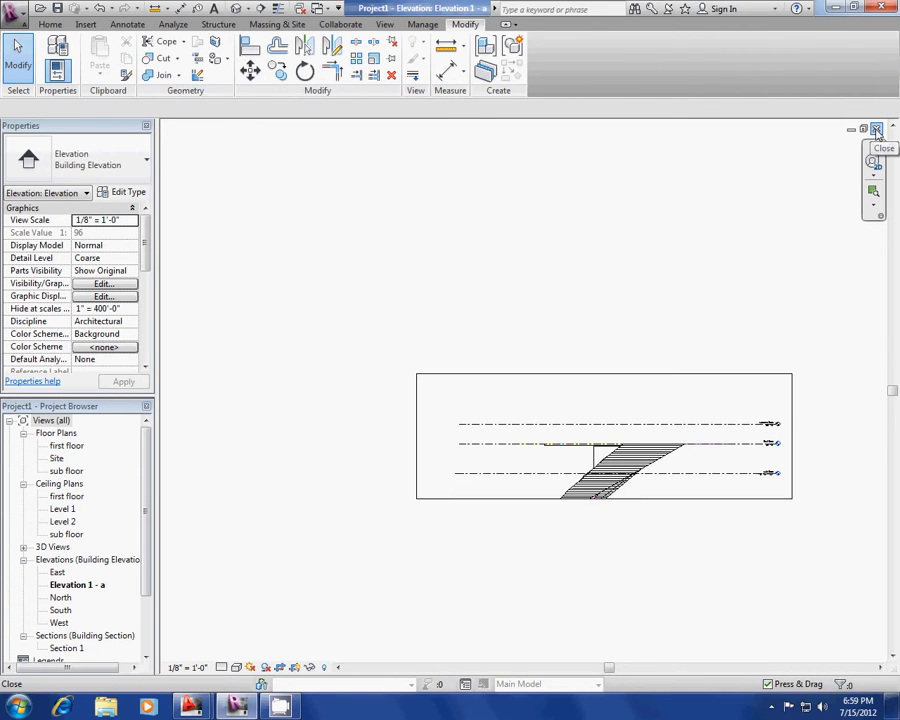
pyautogui.click(876, 129)
pyautogui.click(876, 129)
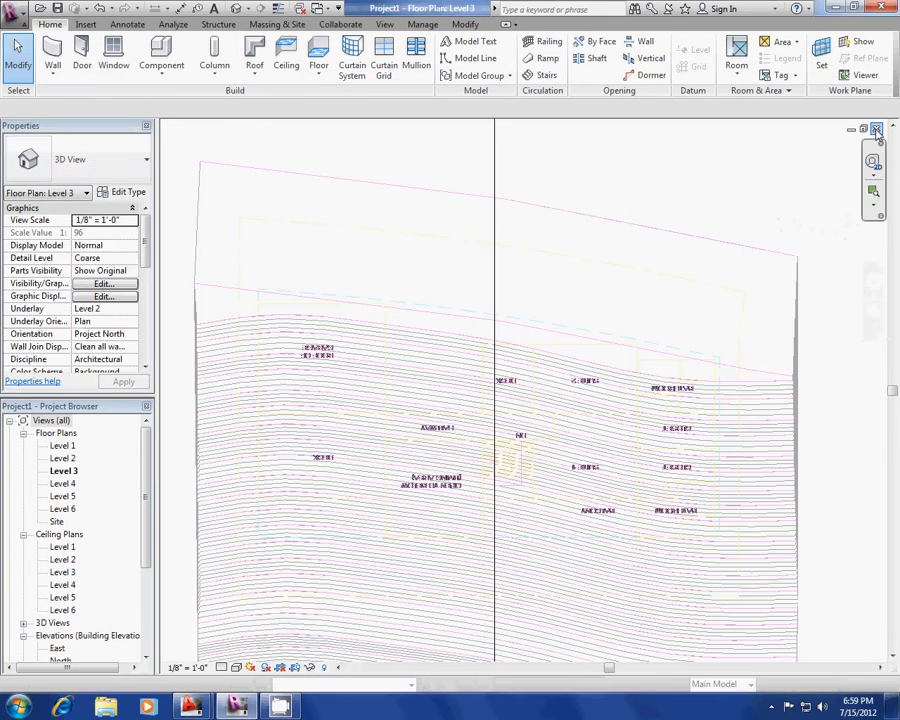
pyautogui.click(876, 129)
pyautogui.click(876, 129)
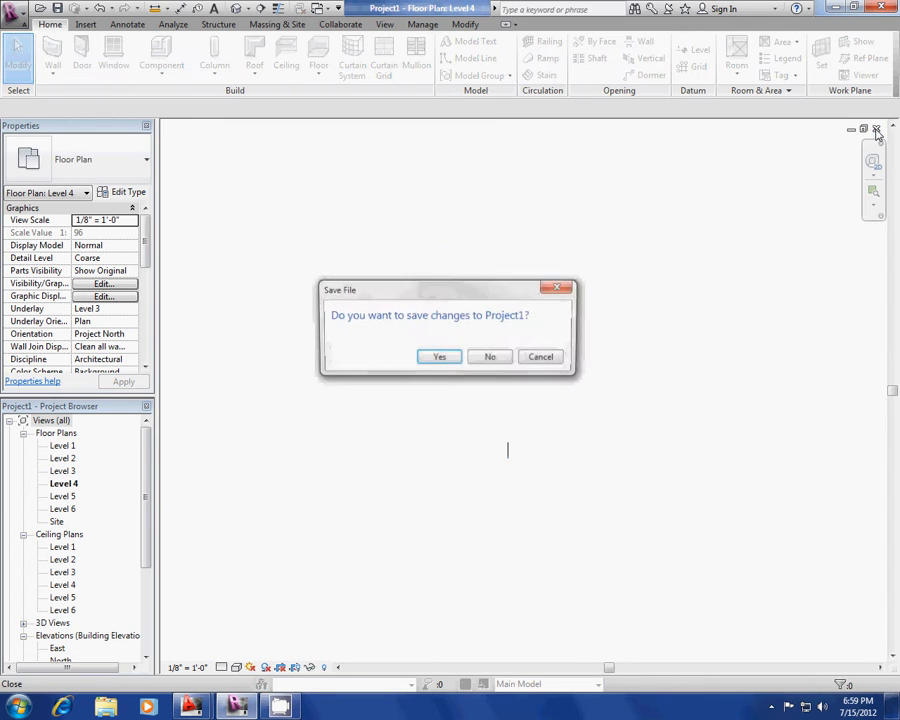
pyautogui.click(543, 358)
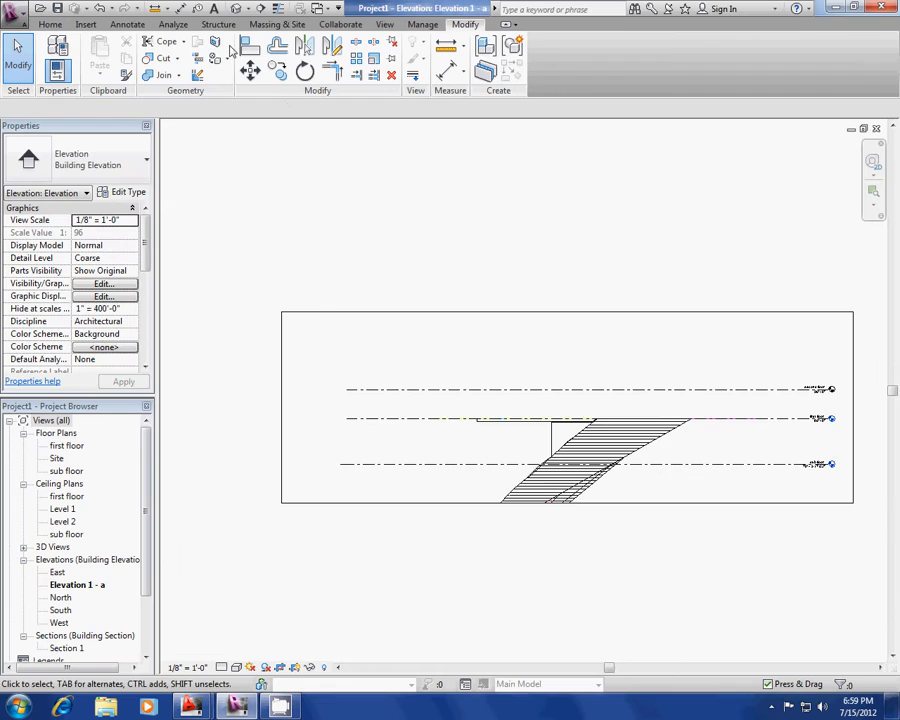
# Step: Open the 3D view and the first floor plan to examine the floor slab and pad outline over the topography
pyautogui.click(237, 8)
pyautogui.keyDown('shift'); pyautogui.moveTo(582, 376); pyautogui.dragTo(634, 274, button='middle'); pyautogui.keyUp('shift')
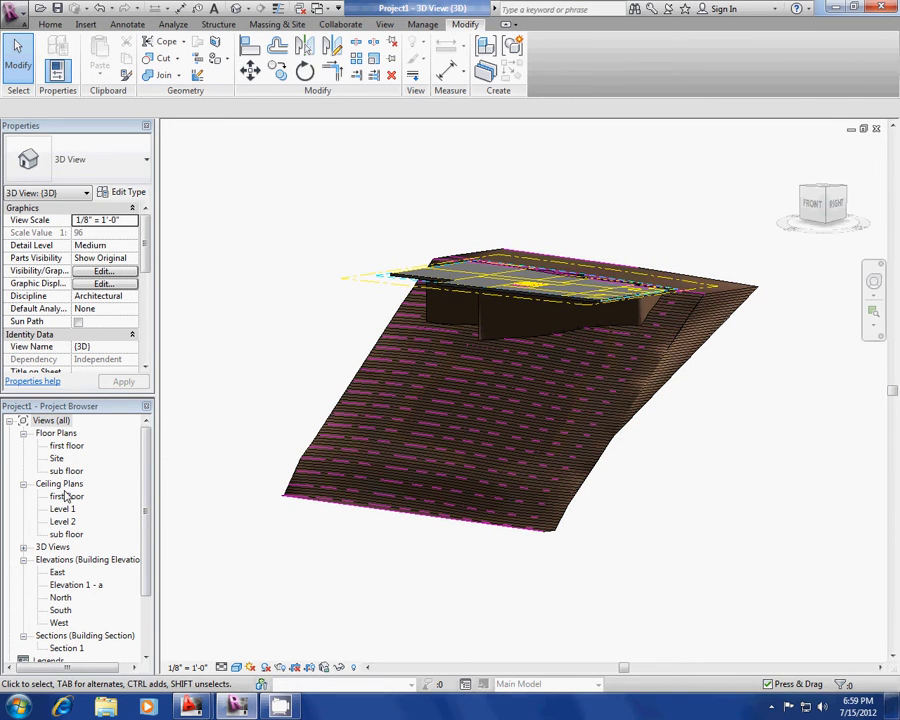
pyautogui.doubleClick(66, 446)
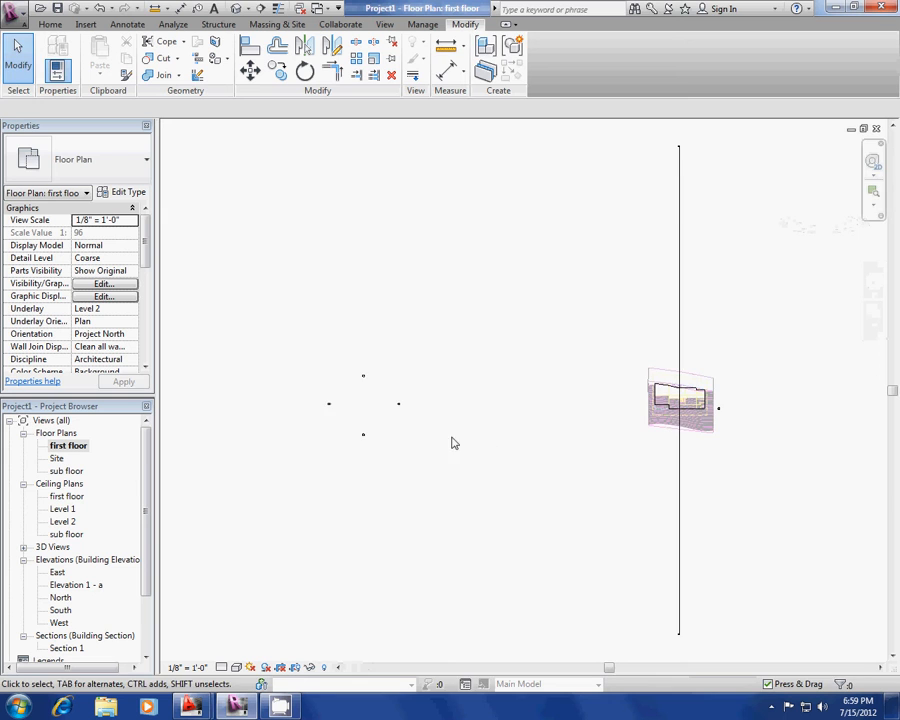
pyautogui.scroll(8, 756, 421)
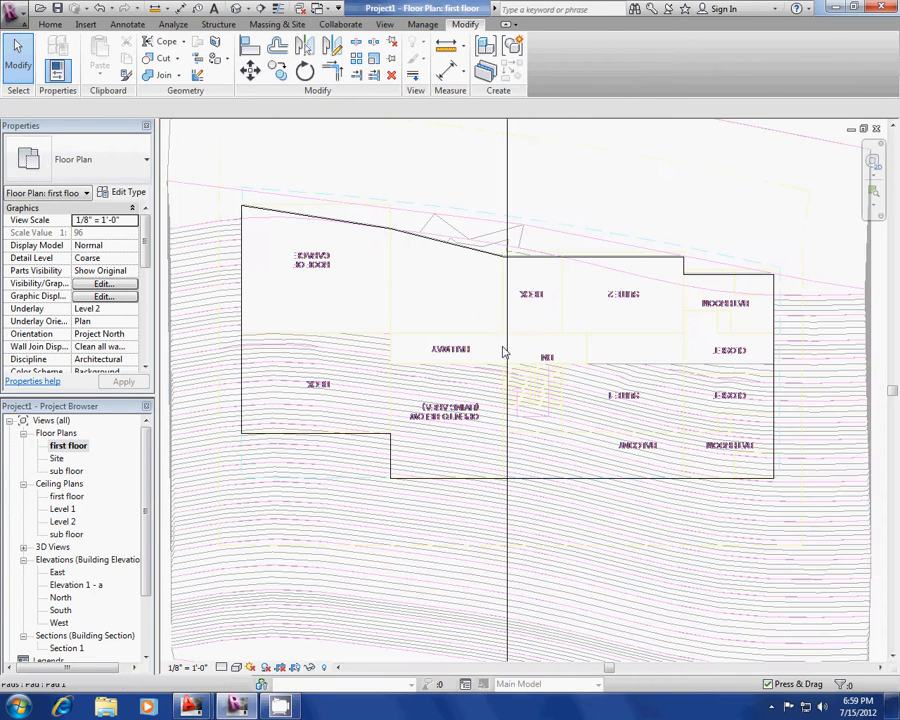
pyautogui.click(440, 480)
pyautogui.press('Escape')
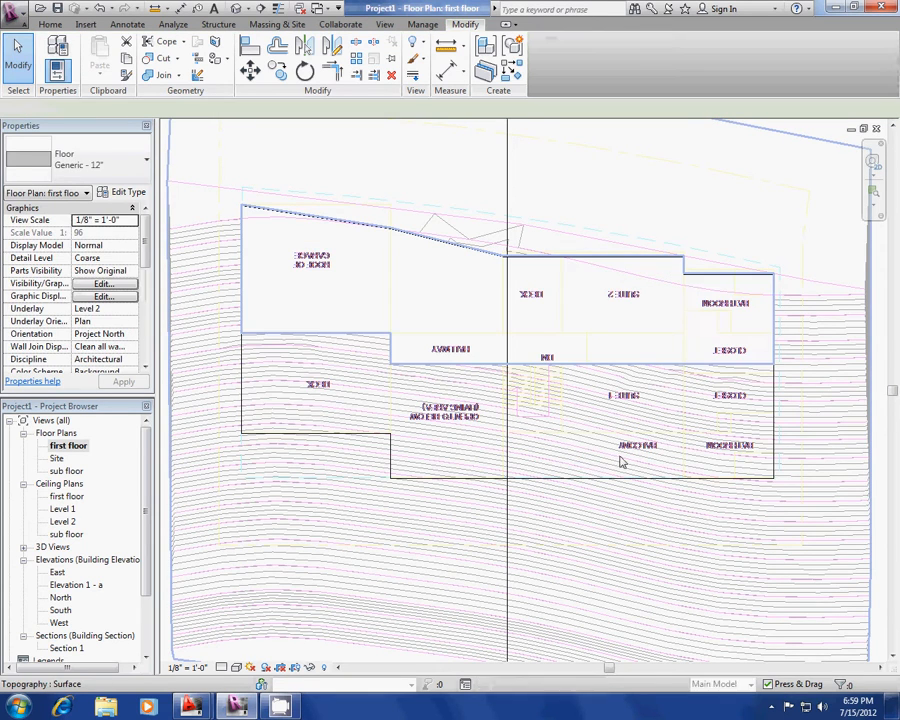
pyautogui.click(51, 25)
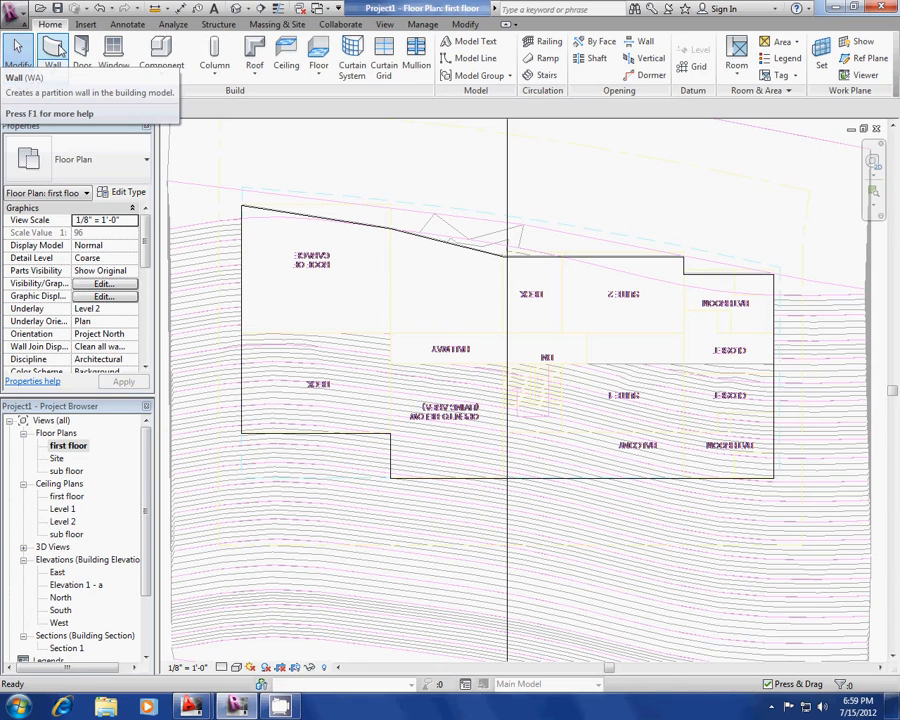
pyautogui.click(57, 48)
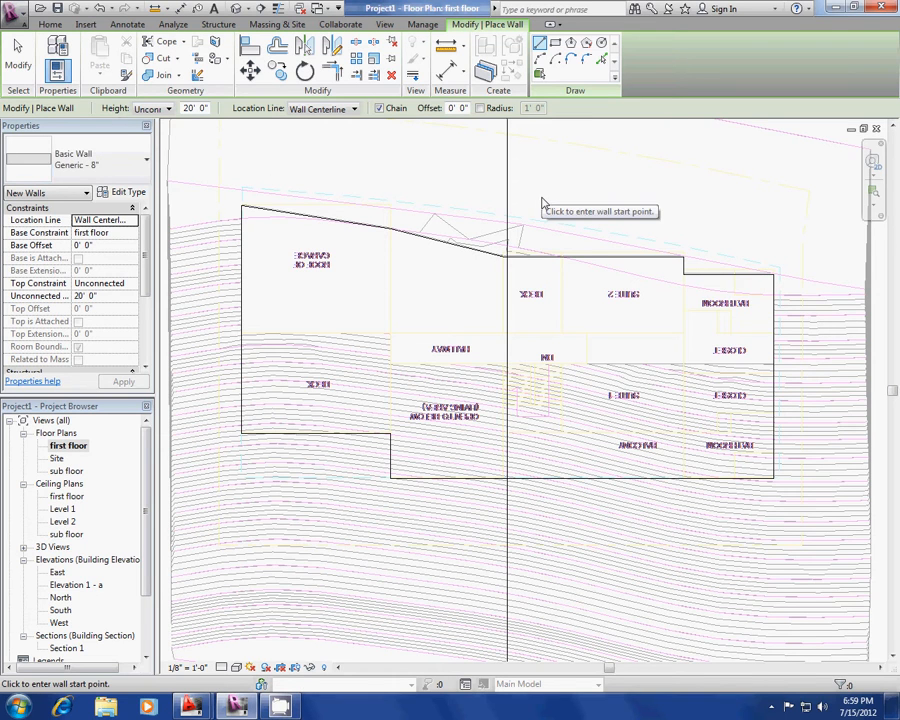
pyautogui.click(863, 129)
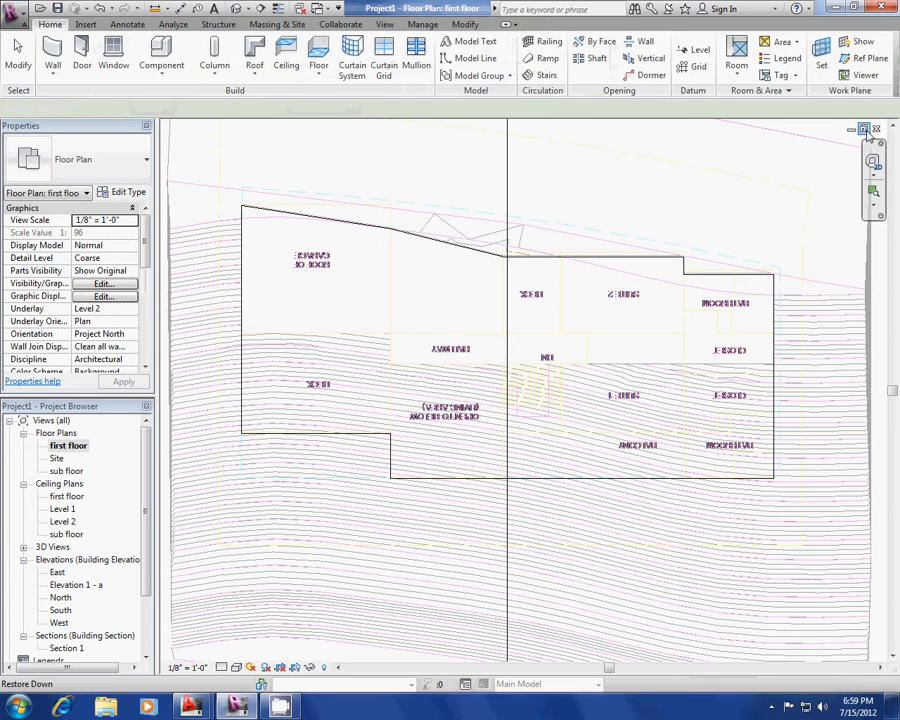
pyautogui.moveTo(619, 178); pyautogui.dragTo(588, 313)
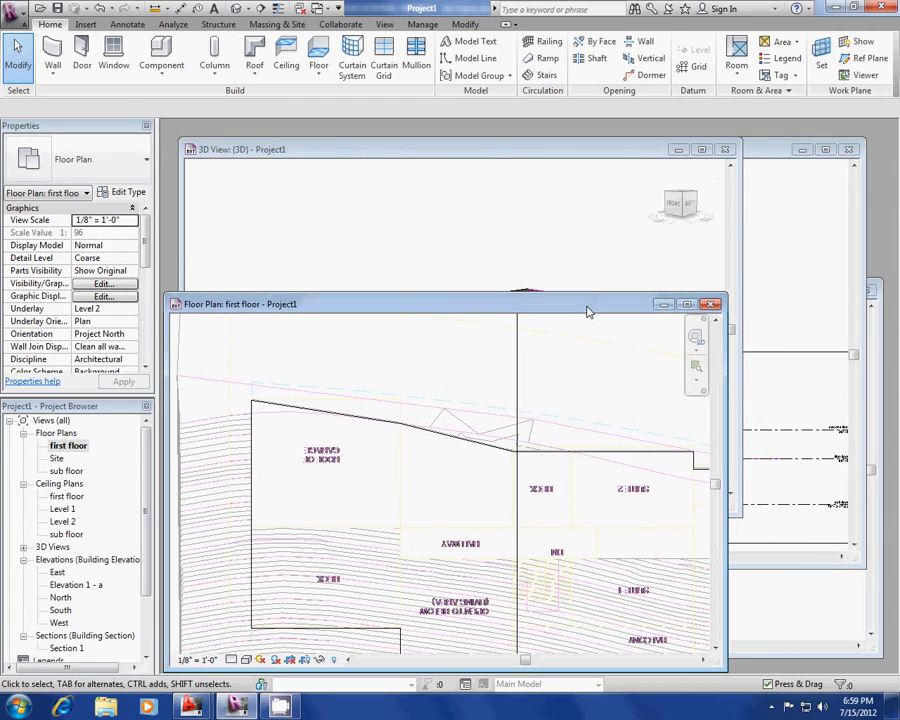
pyautogui.click(687, 304)
# Step: Switch to the Level 4 plan of the six-level project and close that project without saving its changes
pyautogui.hotkey('ctrl', 'Tab')
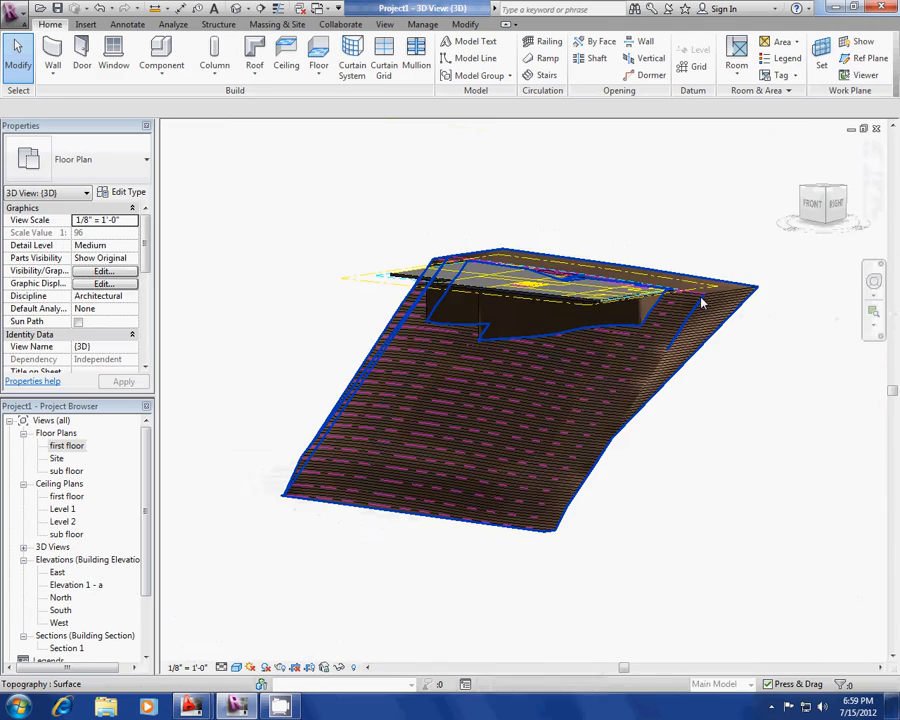
pyautogui.hotkey('ctrl', 'Tab')
pyautogui.hotkey('ctrl', 'Tab')
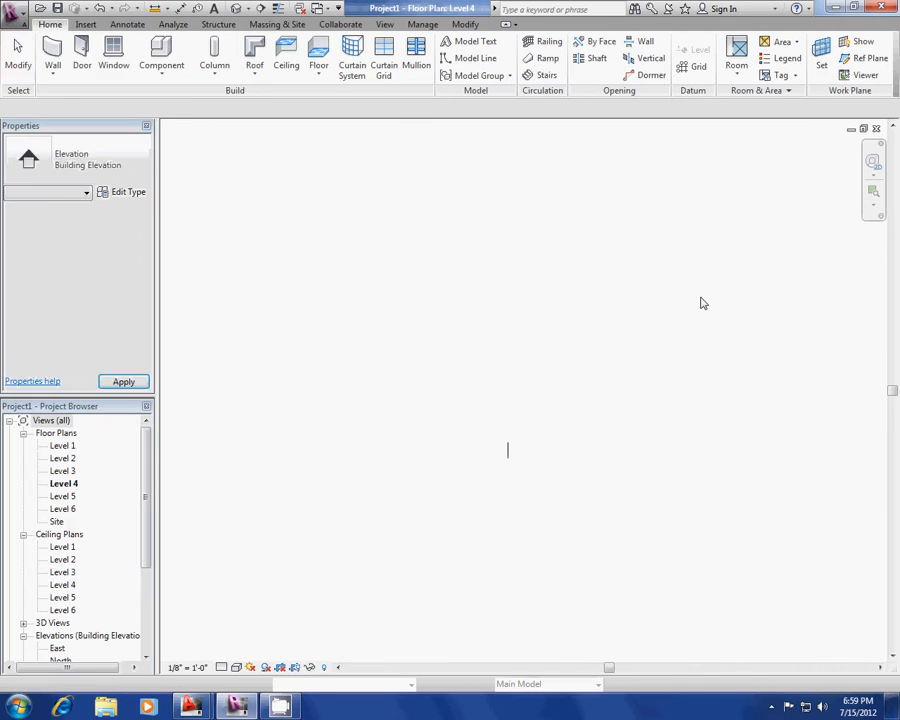
pyautogui.click(877, 131)
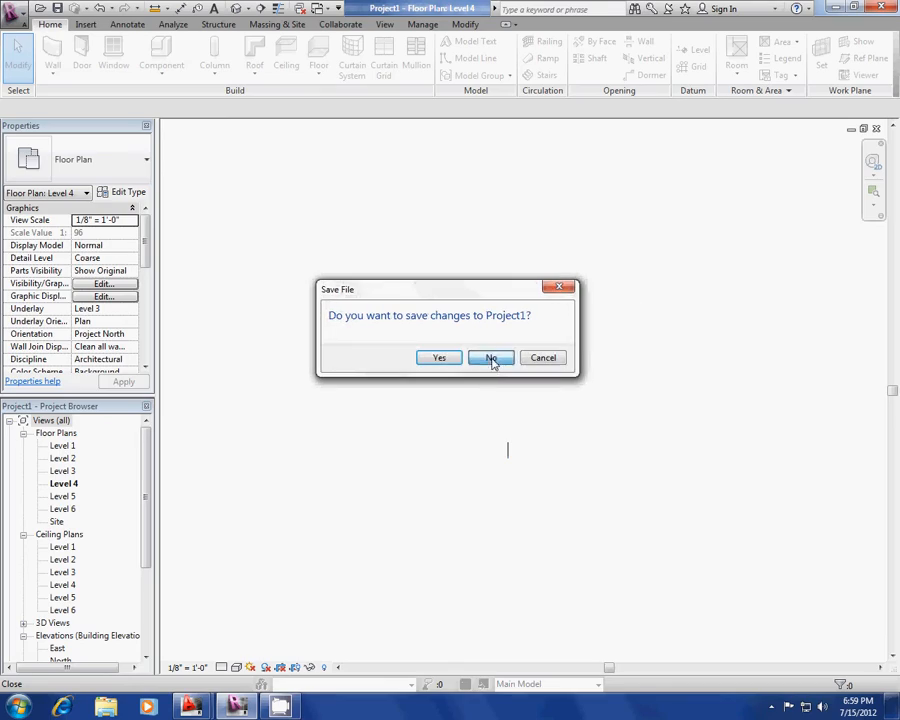
pyautogui.click(491, 357)
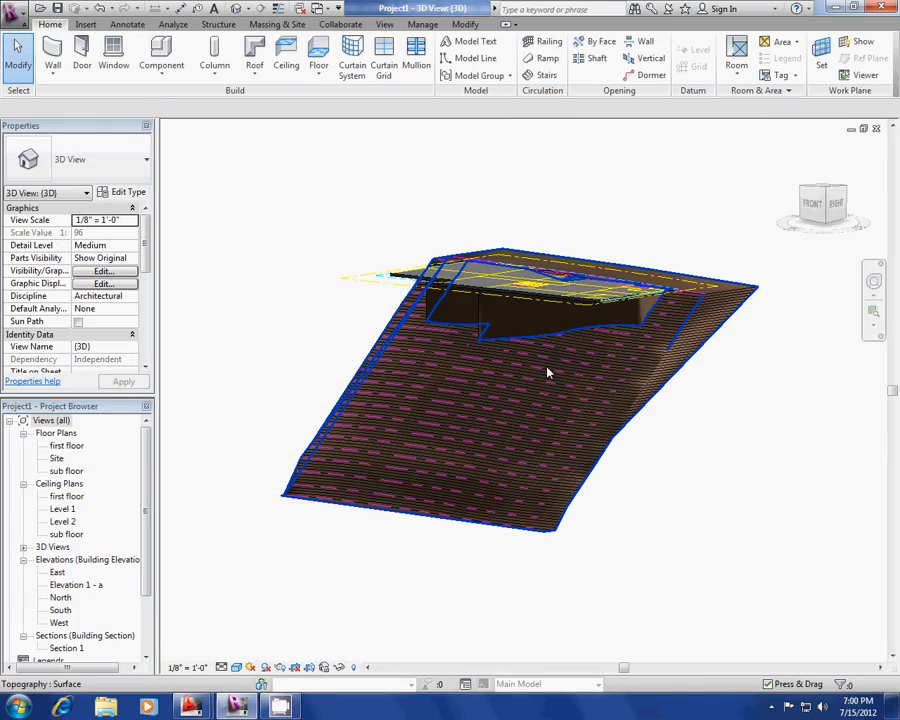
# Step: Orbit the 3D model to inspect the slab over the slope and return to the Elevation 1 - a view
pyautogui.keyDown('shift'); pyautogui.moveTo(535, 273); pyautogui.dragTo(616, 335, button='middle'); pyautogui.keyUp('shift')
pyautogui.hotkey('ctrl', 'Tab')
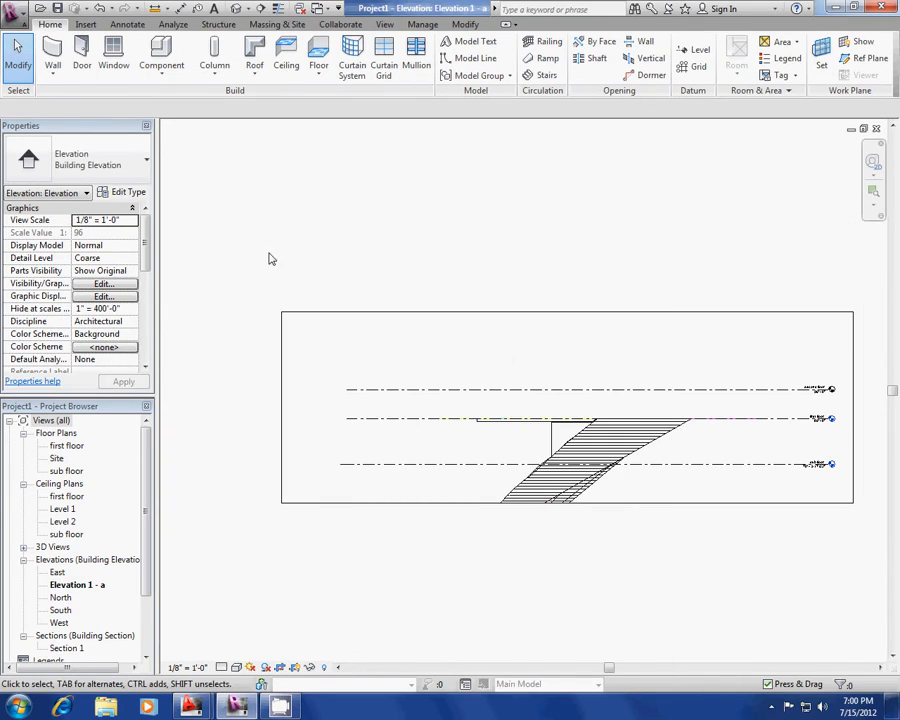
# Step: Start a Generic - 8" wall on the first floor plan, with its base at first floor and its top constraint up to second floor
pyautogui.hotkey('ctrl', 'Tab')
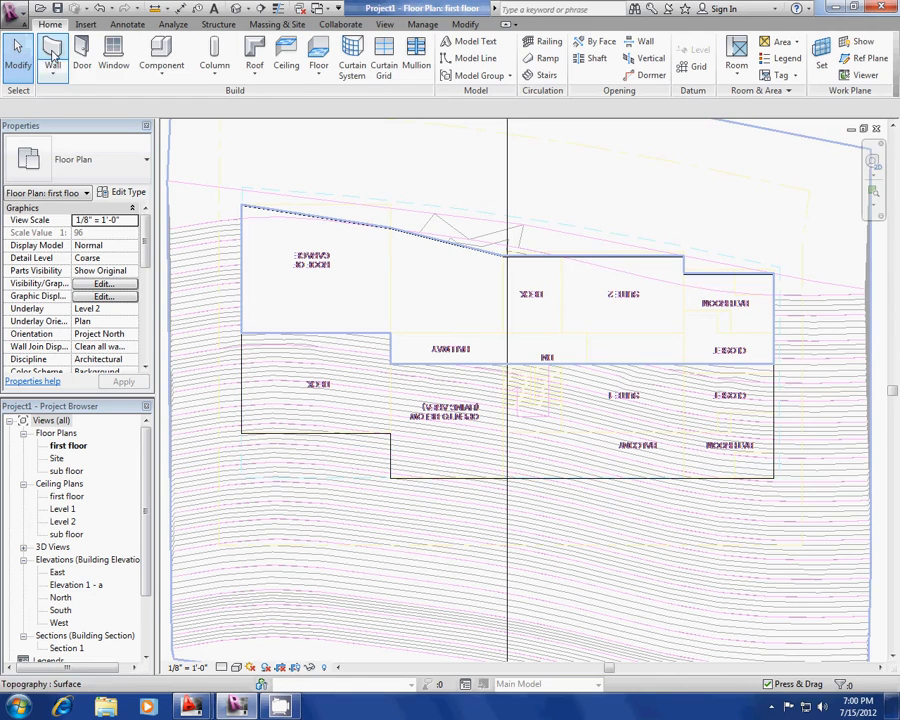
pyautogui.click(52, 48)
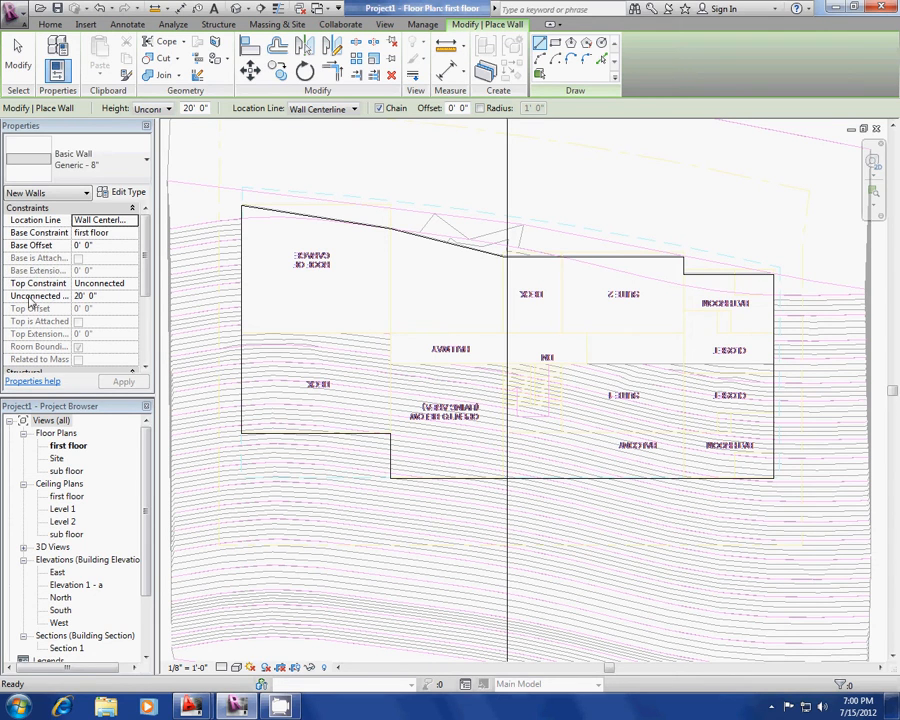
pyautogui.click(119, 234)
pyautogui.click(131, 235)
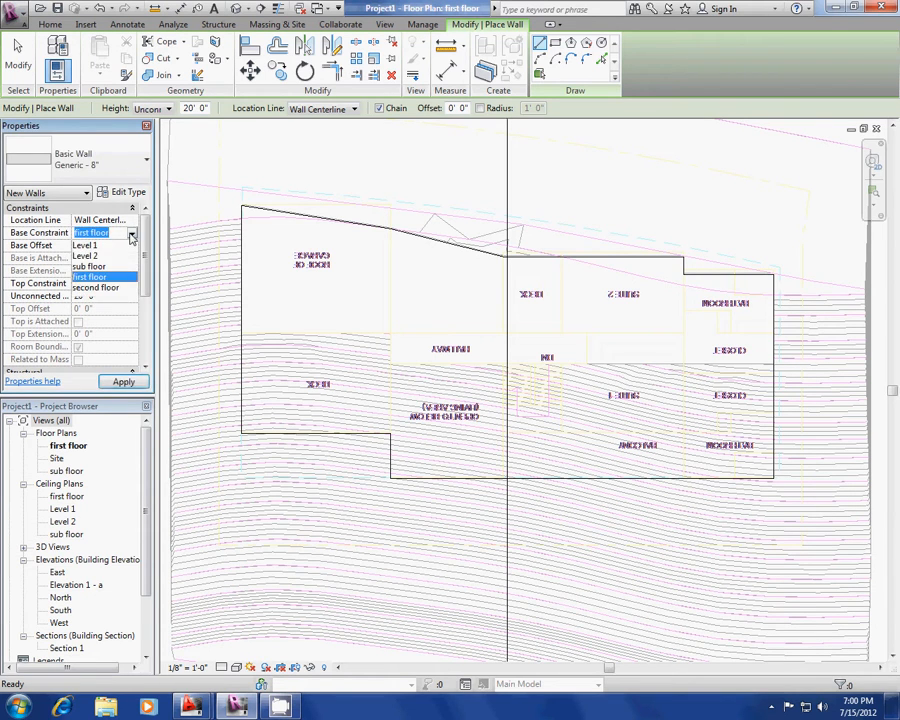
pyautogui.click(117, 281)
pyautogui.click(131, 285)
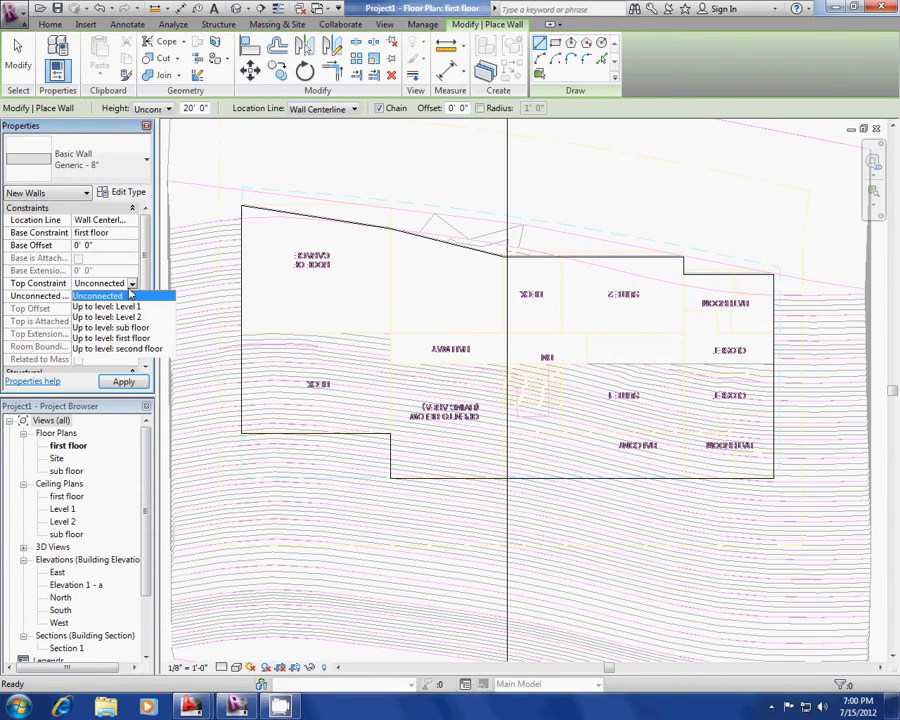
pyautogui.click(130, 349)
# Step: Reset the wall's top constraint to Unconnected, try constraining it up to Level 2 instead, and cancel the resulting error
pyautogui.click(130, 285)
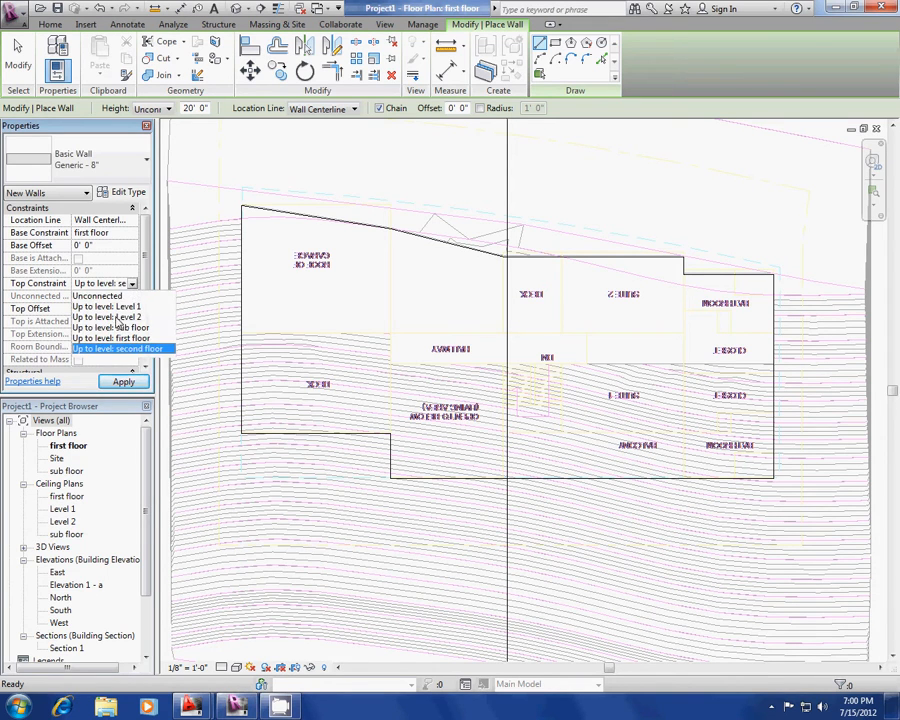
pyautogui.click(90, 296)
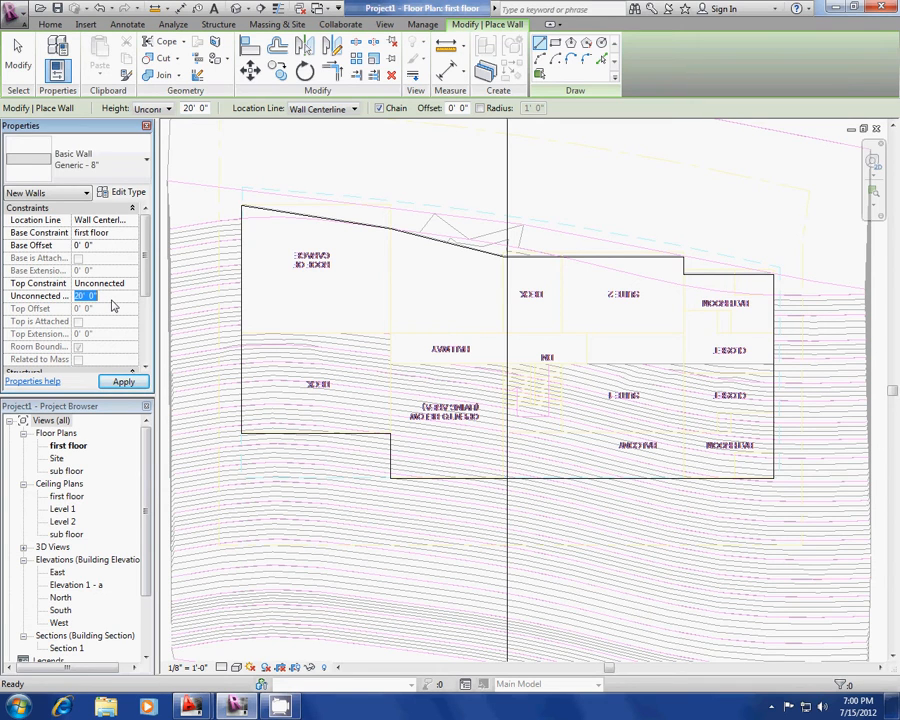
pyautogui.click(133, 285)
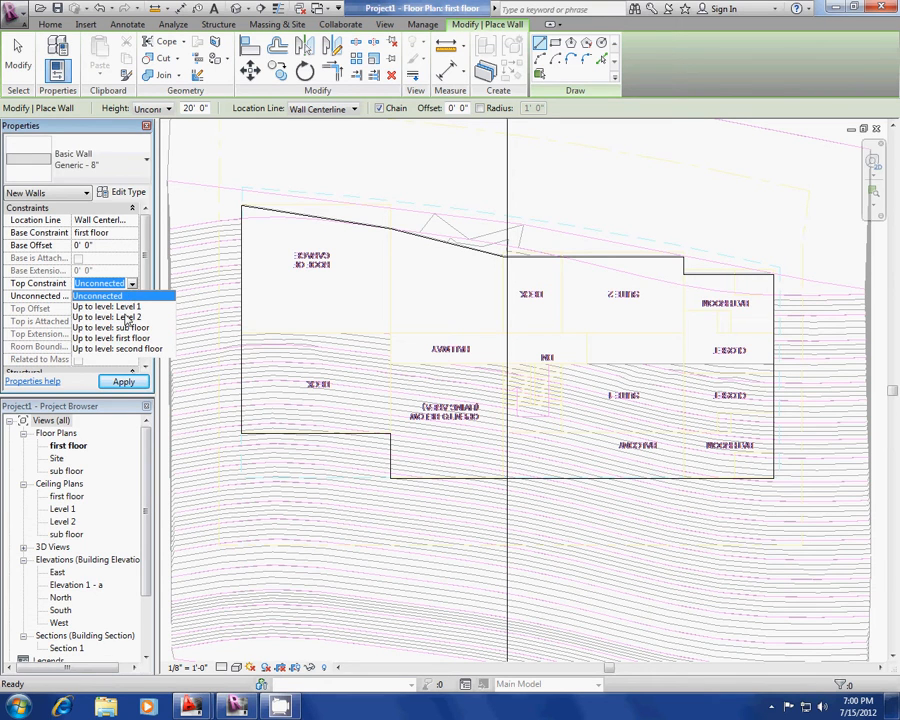
pyautogui.click(127, 317)
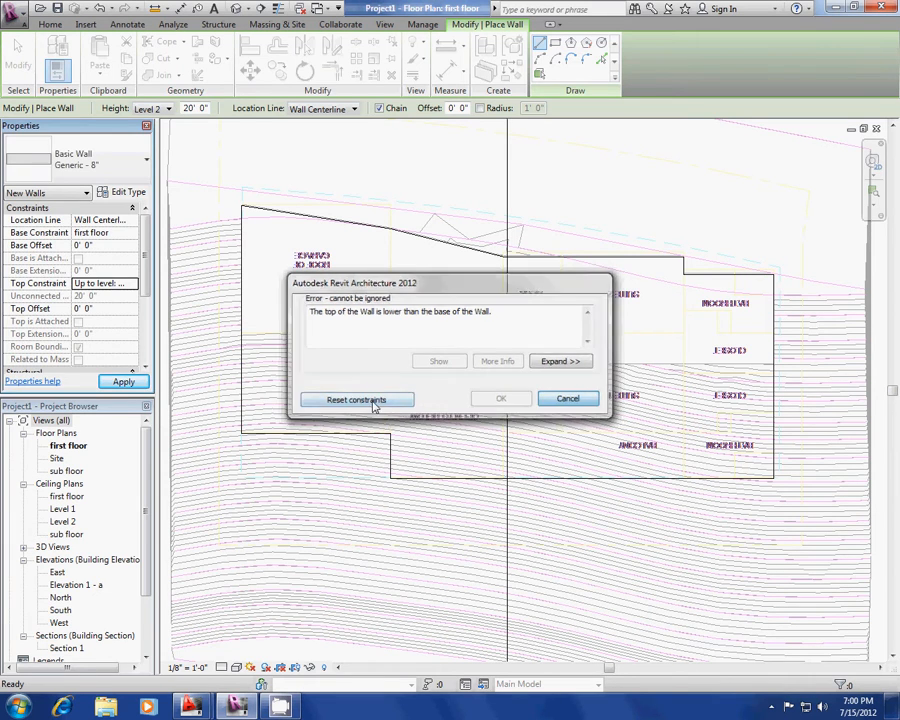
pyautogui.click(568, 398)
# Step: Constrain the top of the new walls up to the second floor level and apply it
pyautogui.click(133, 285)
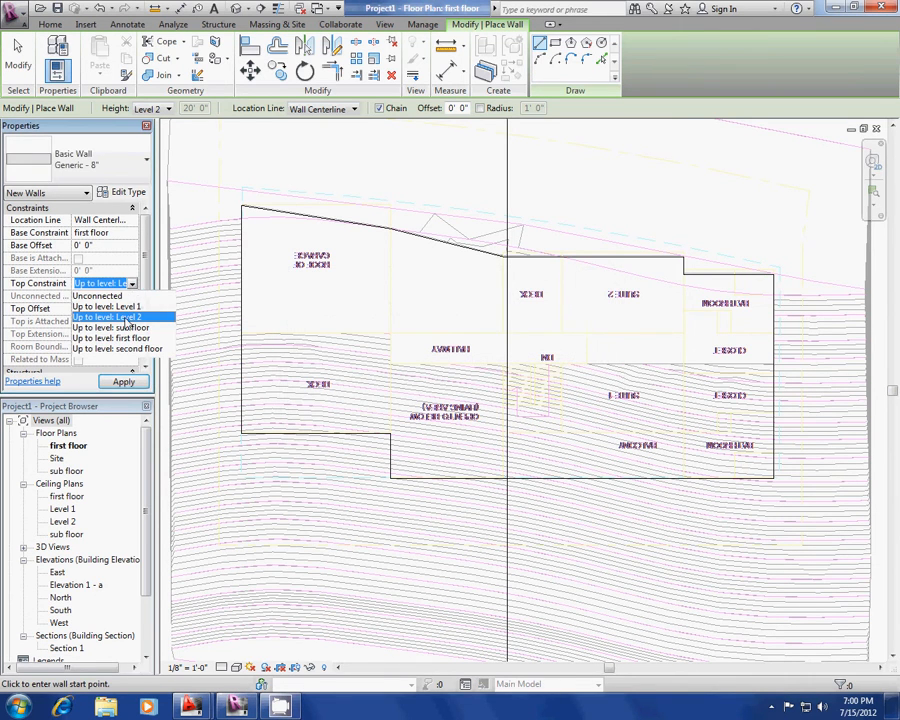
pyautogui.click(139, 349)
pyautogui.click(124, 381)
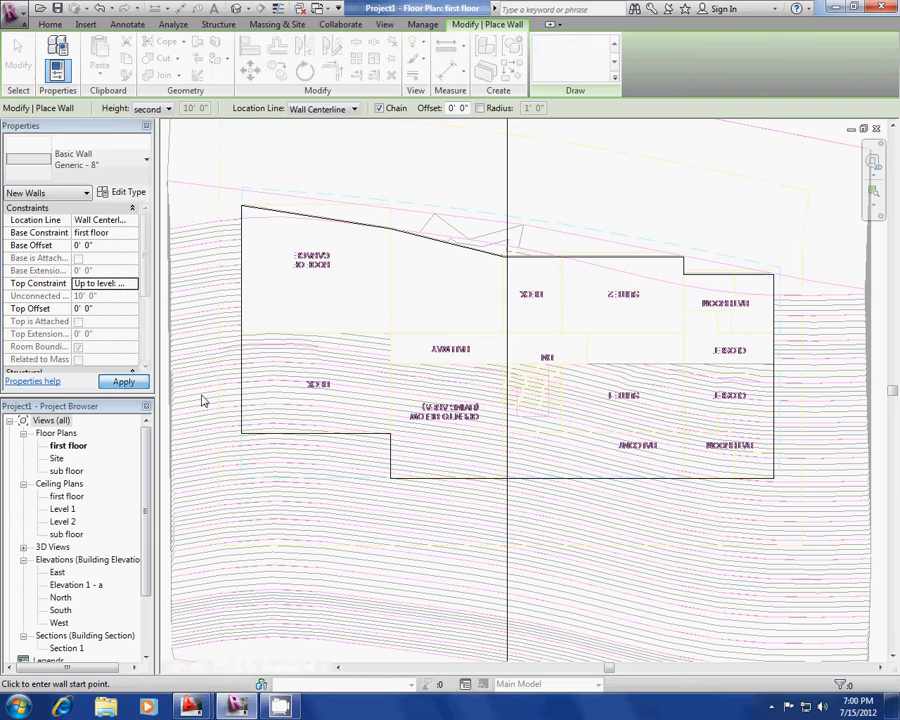
pyautogui.scroll(5, 258, 244)
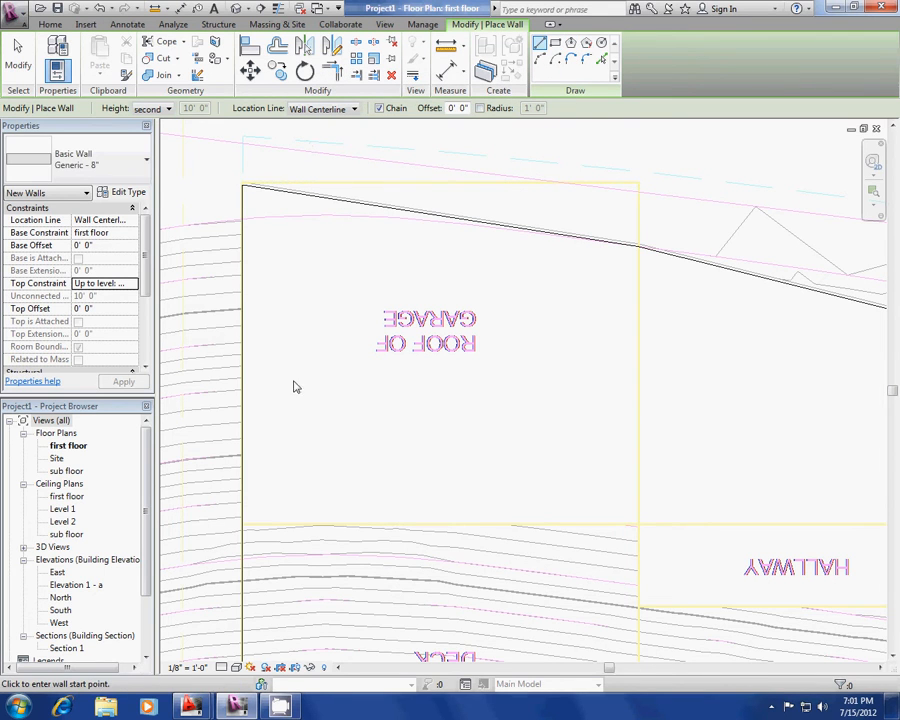
pyautogui.click(299, 299)
pyautogui.scroll(2, 300, 382)
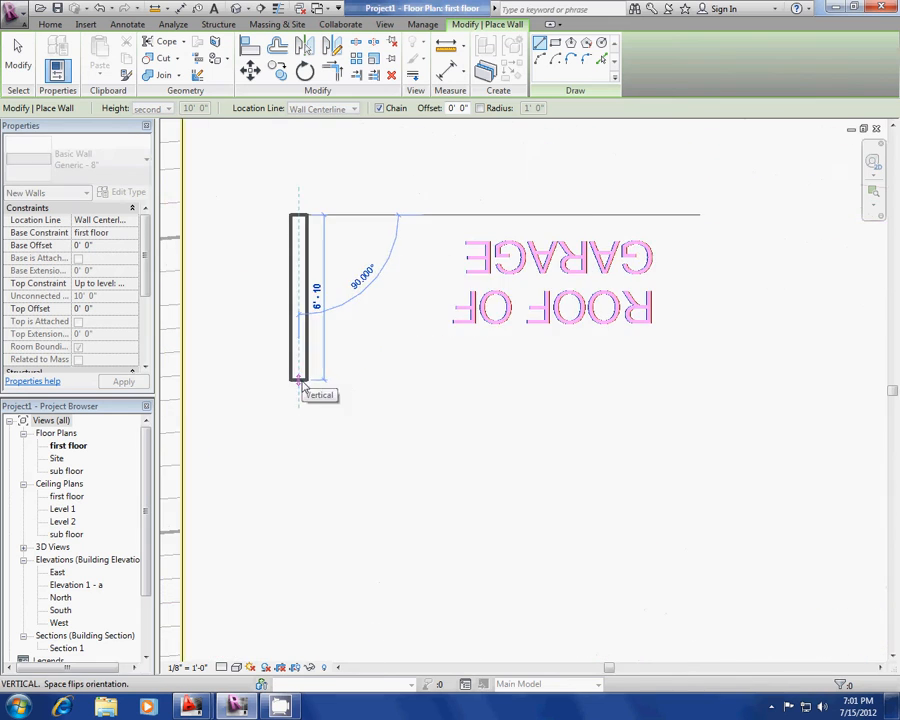
pyautogui.scroll(1, 300, 384)
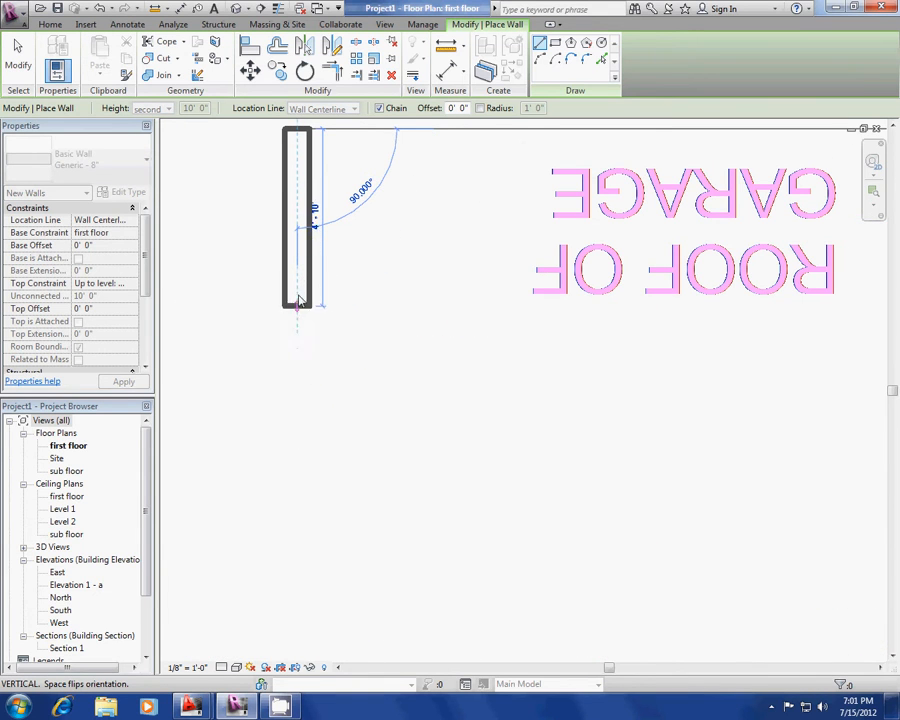
pyautogui.scroll(-2, 299, 363)
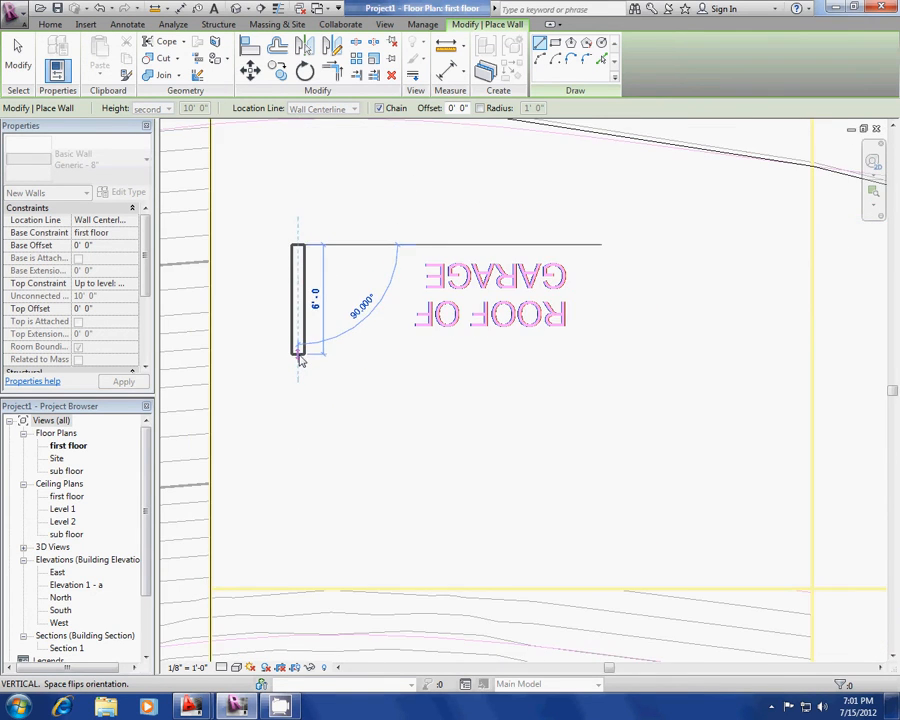
pyautogui.press('Escape')
pyautogui.press('Escape')
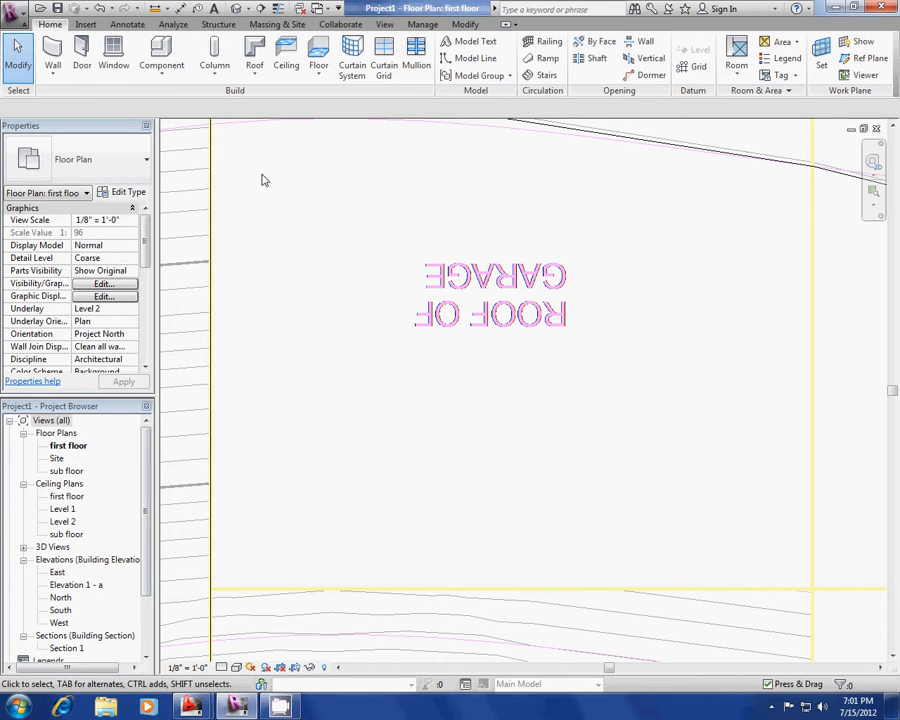
# Step: Restart the Wall command and set the location line to Finish Face: Exterior
pyautogui.click(59, 46)
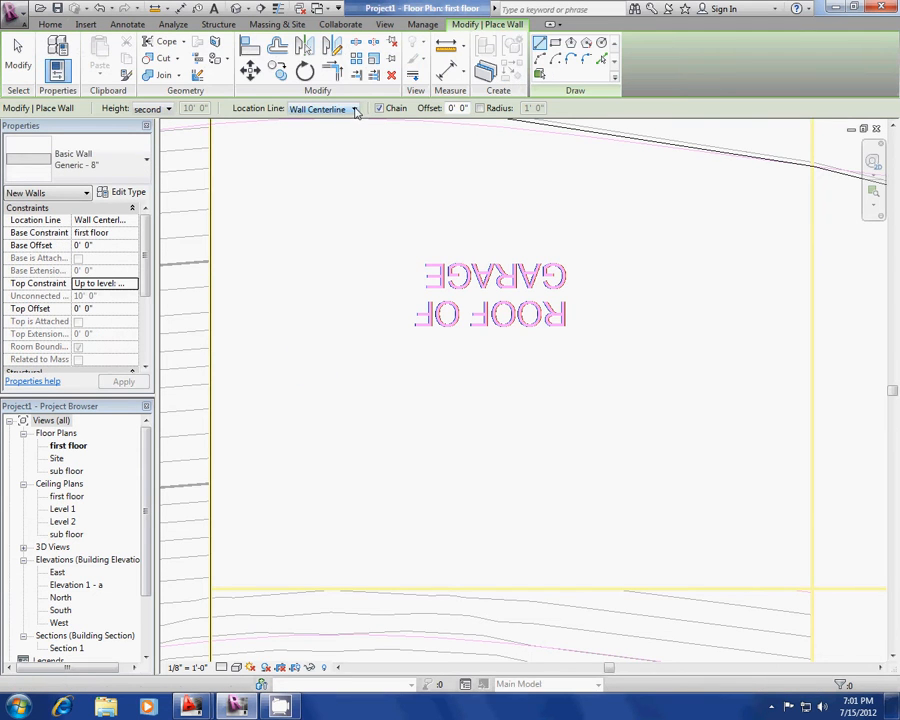
pyautogui.click(355, 109)
pyautogui.click(324, 146)
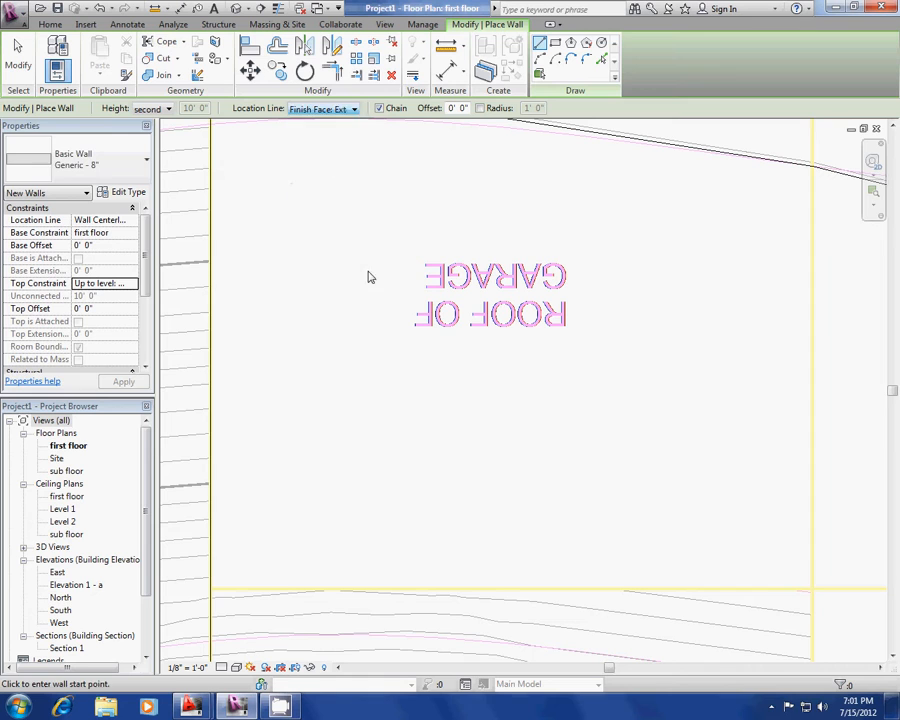
pyautogui.scroll(-4, 346, 306)
pyautogui.scroll(1, 347, 306)
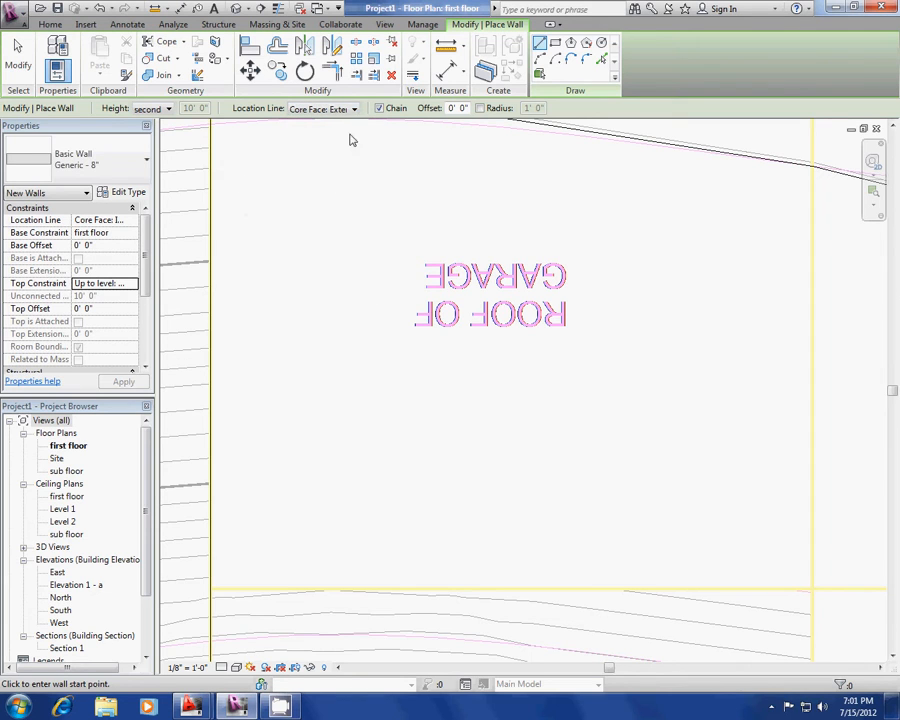
pyautogui.click(354, 109)
pyautogui.click(324, 144)
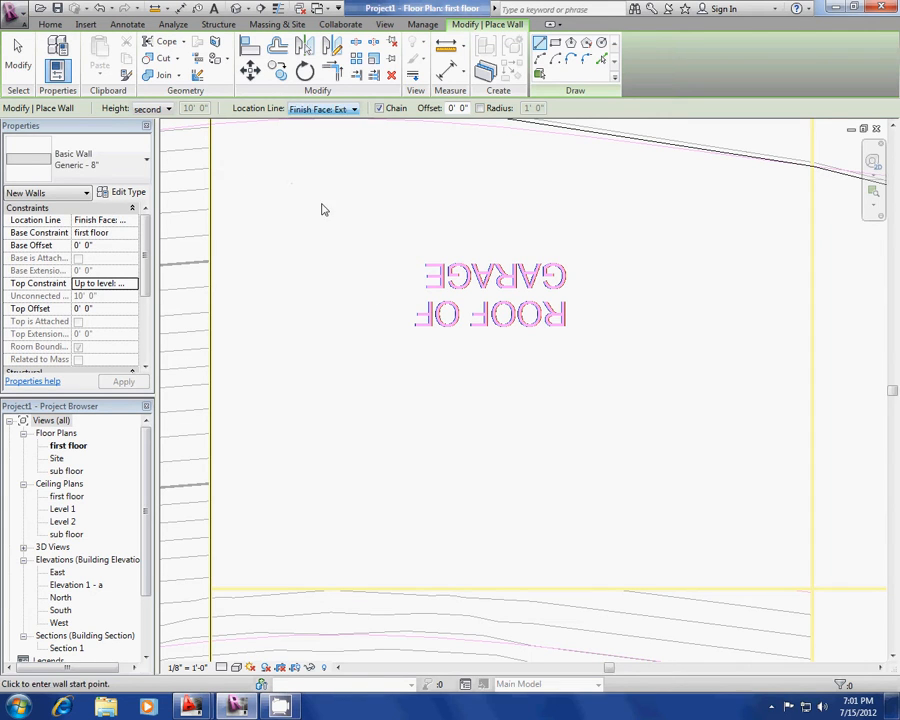
pyautogui.click(354, 109)
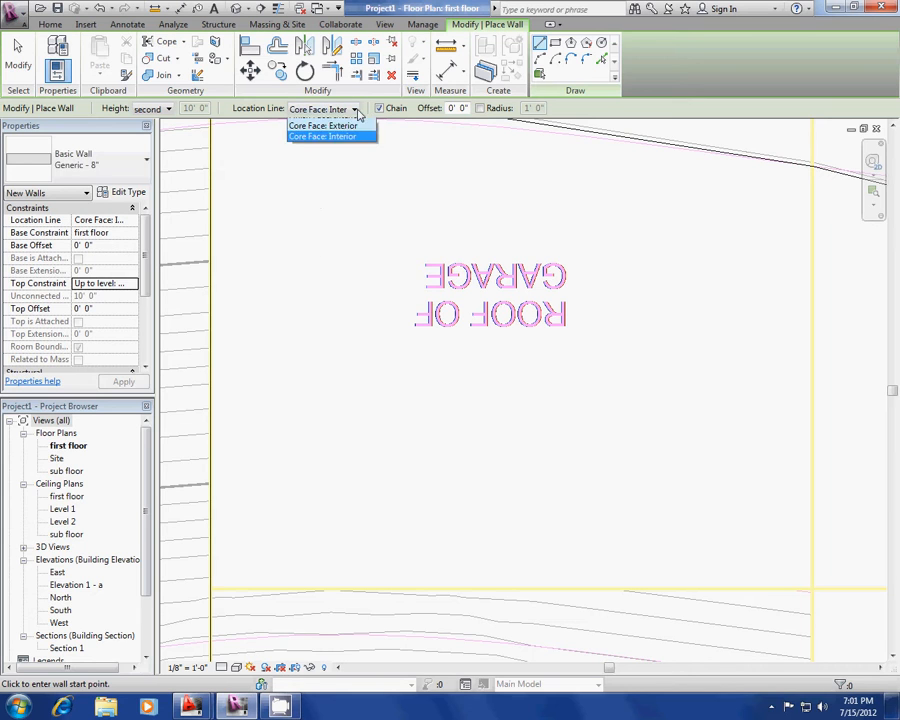
pyautogui.click(330, 143)
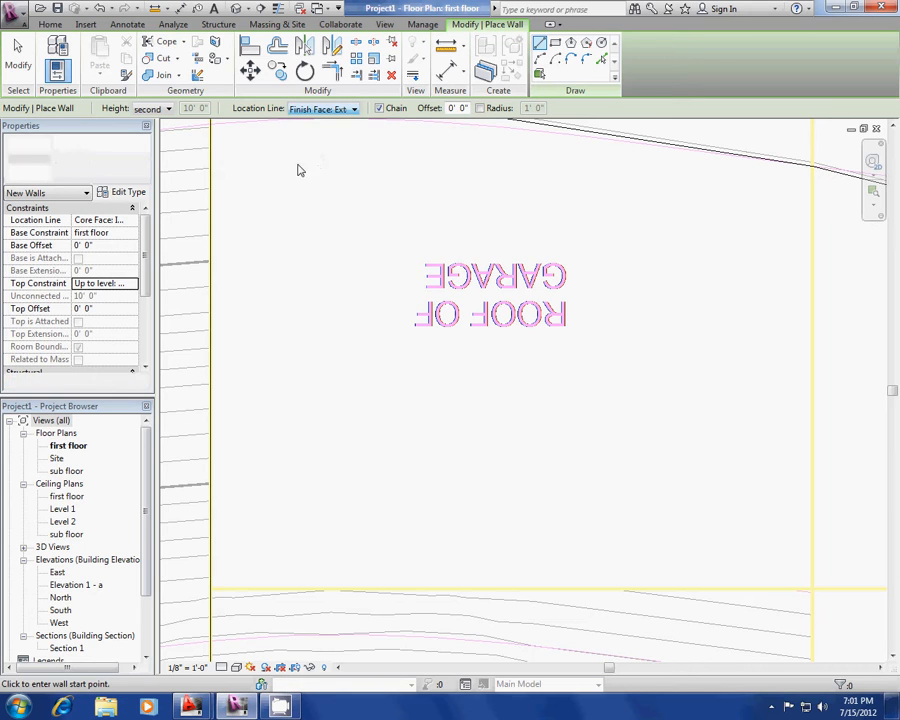
pyautogui.click(218, 169)
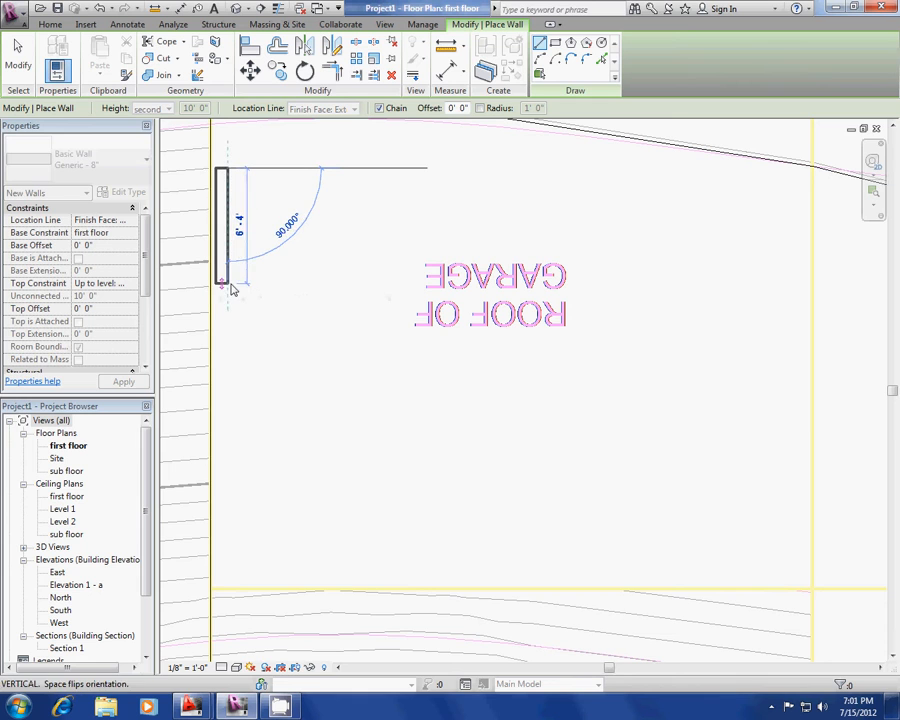
pyautogui.press('Escape')
pyautogui.press('Escape')
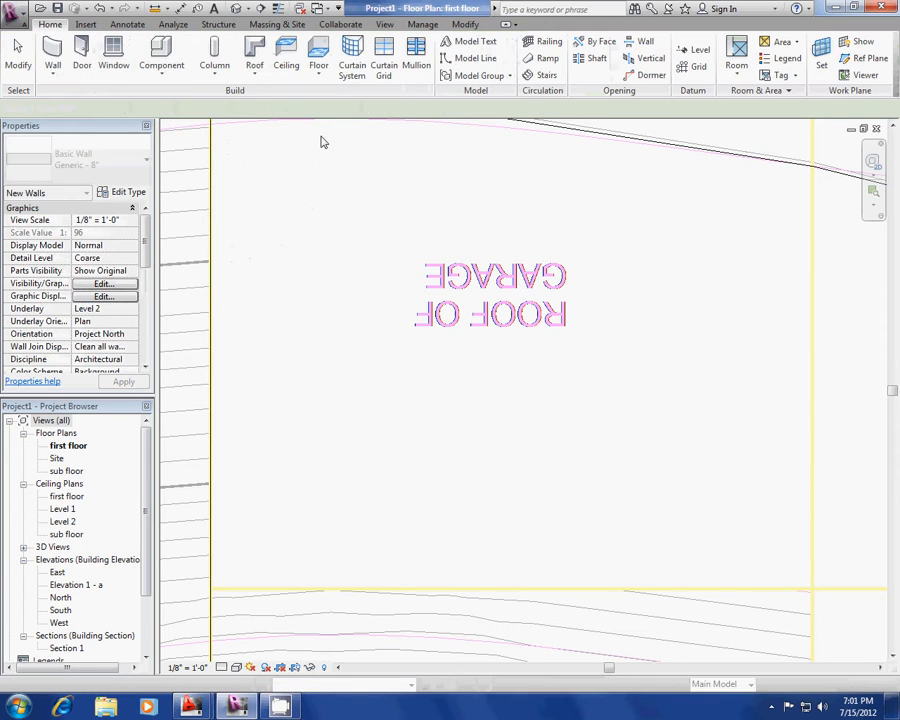
# Step: With the location line at Finish Face: Interior, draw a wall about 18'-3" down the garage's outer edge and one about 32'-8" along the deck
pyautogui.click(52, 55)
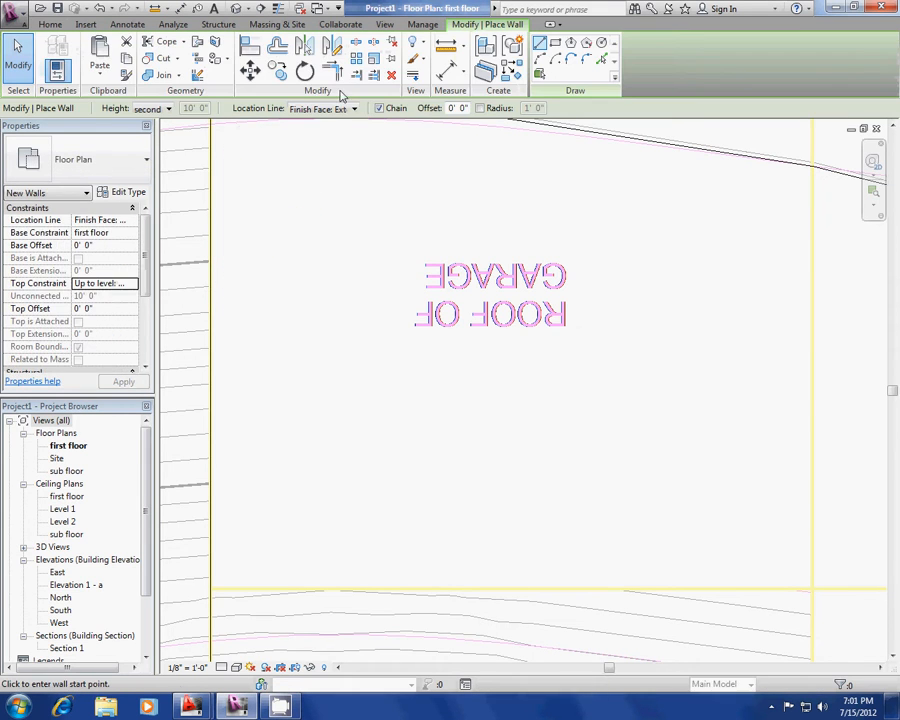
pyautogui.click(353, 108)
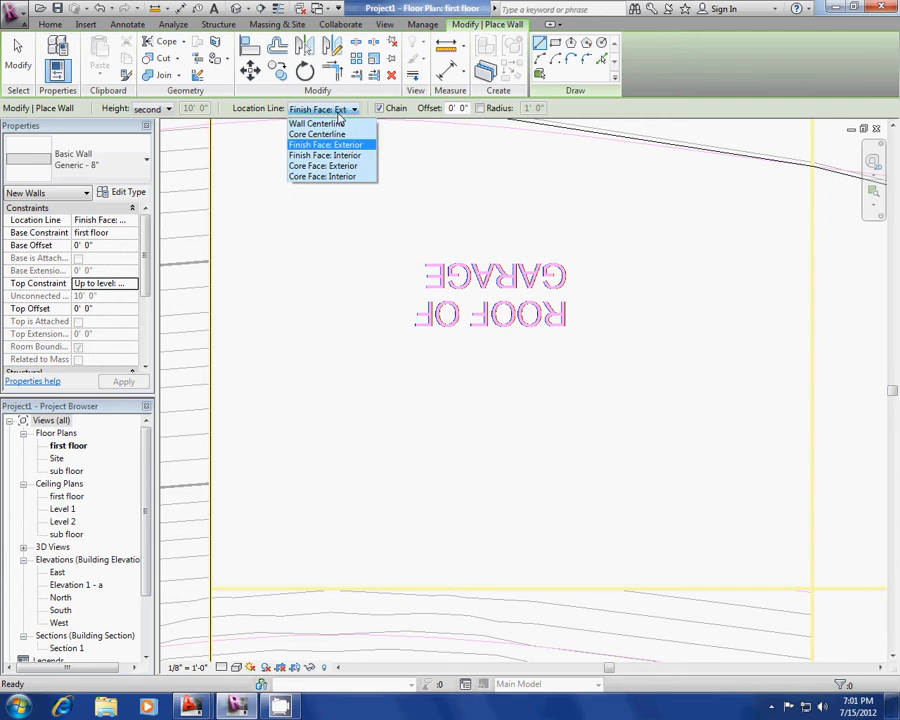
pyautogui.click(213, 258)
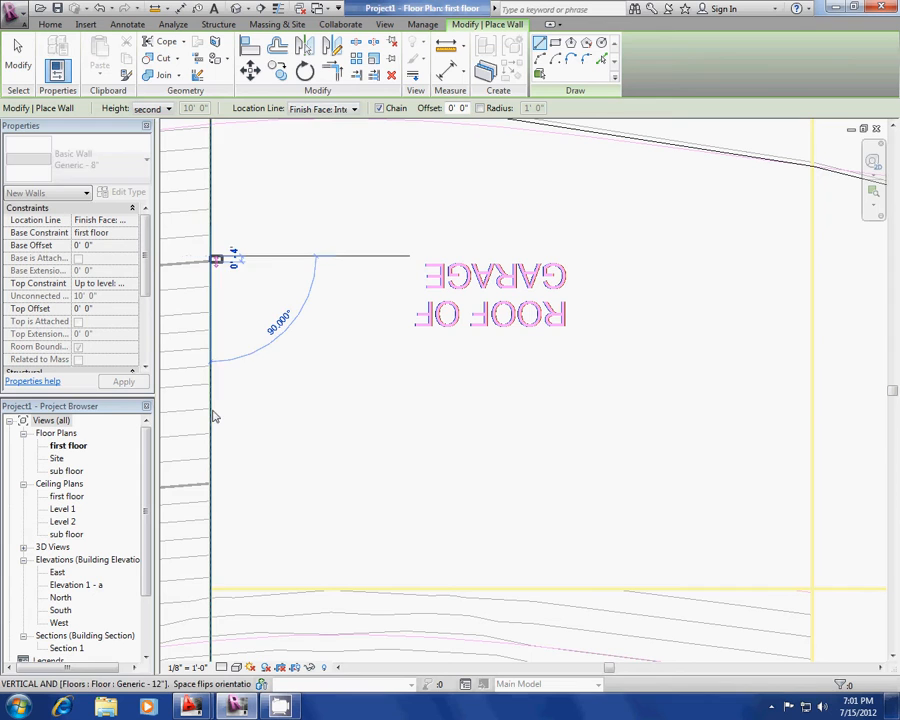
pyautogui.click(211, 588)
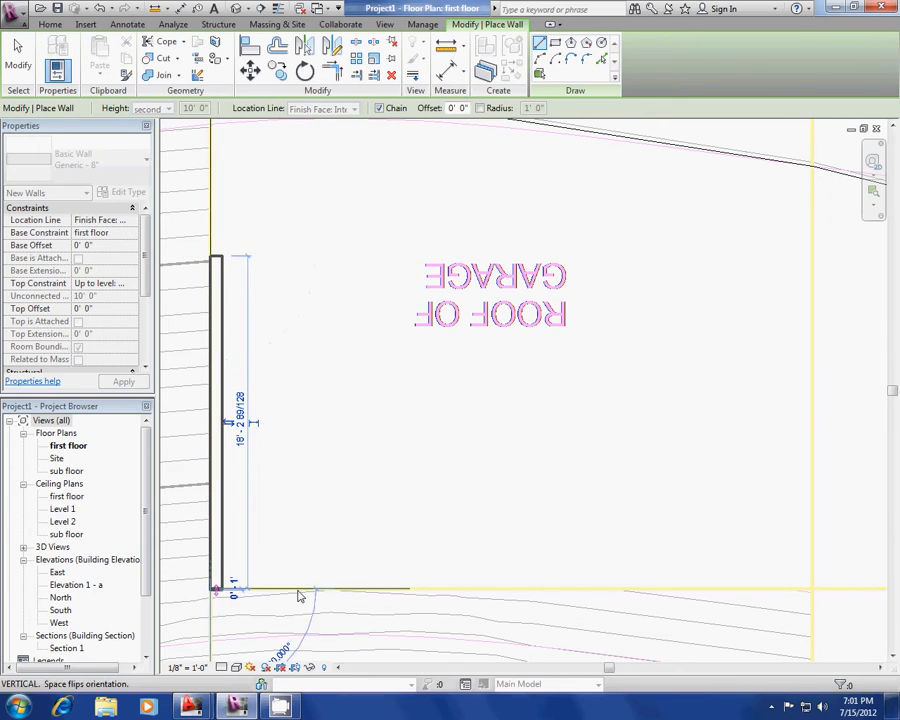
pyautogui.click(809, 587)
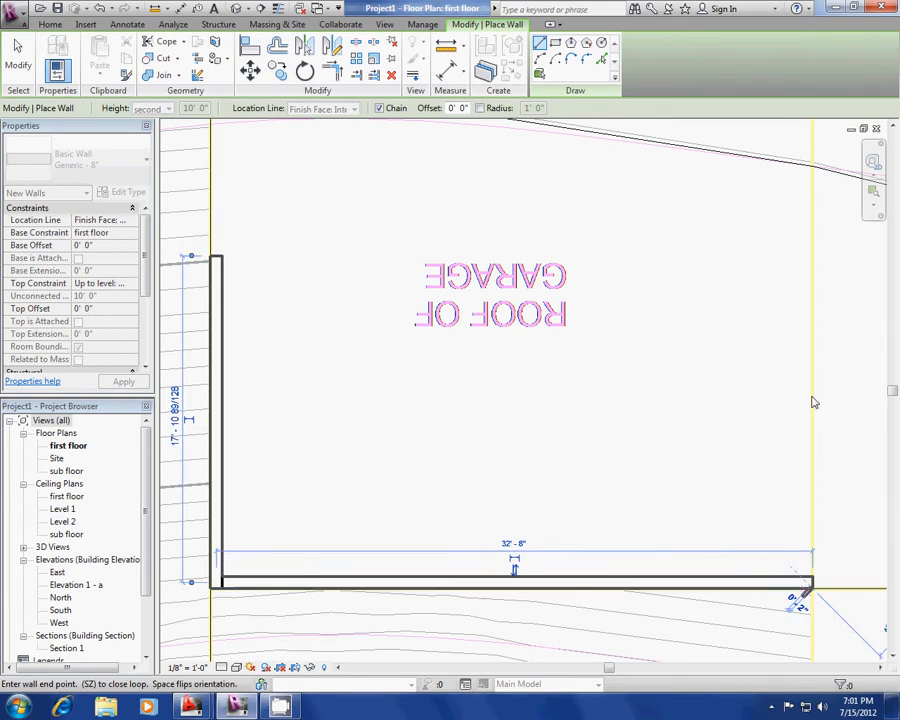
# Step: Continue the walls up the garage's inner edge and along its far edge, close the loop at the starting wall, and switch to the 3D view
pyautogui.scroll(-3, 803, 285)
pyautogui.scroll(-2, 803, 285)
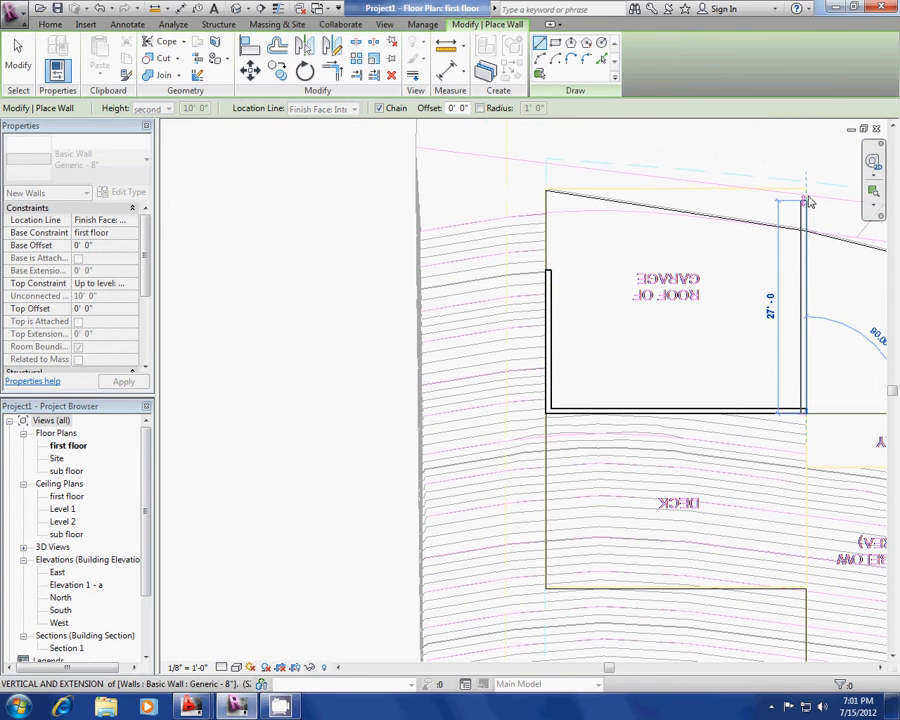
pyautogui.click(803, 191)
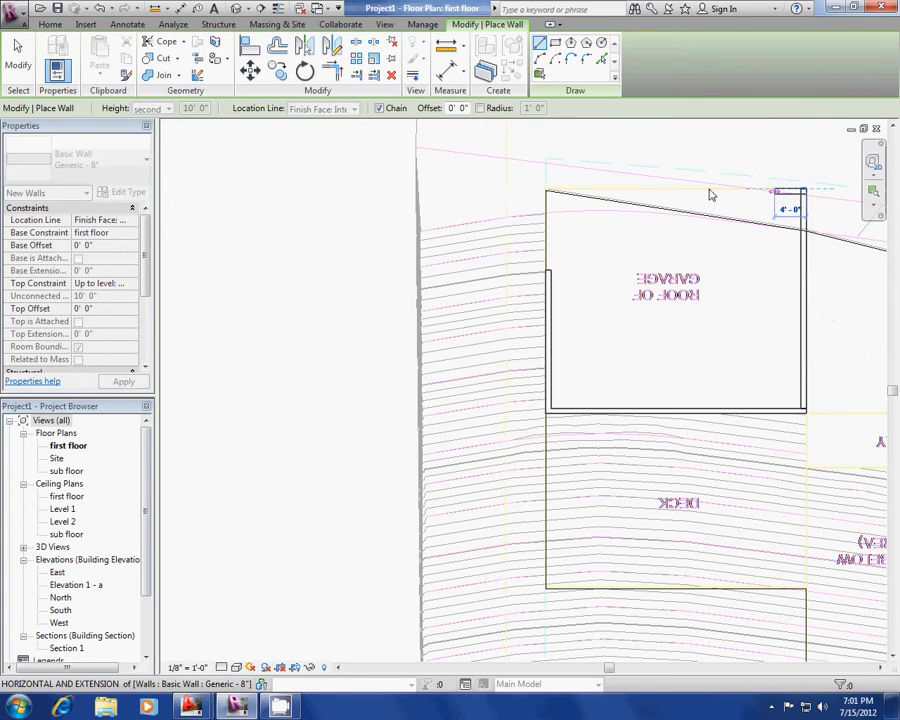
pyautogui.click(549, 192)
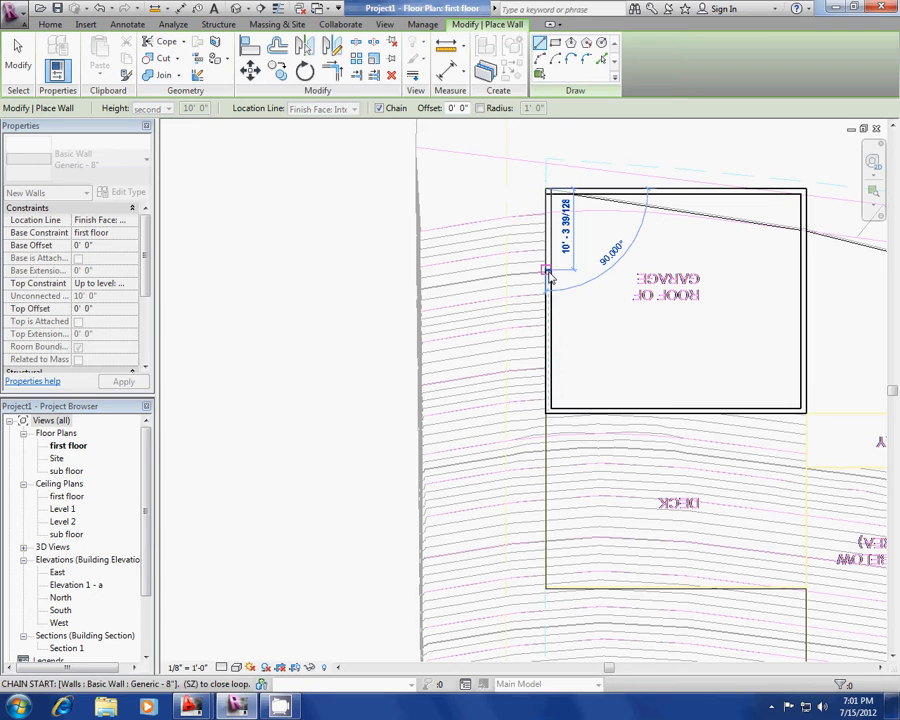
pyautogui.press('s')
pyautogui.press('z')
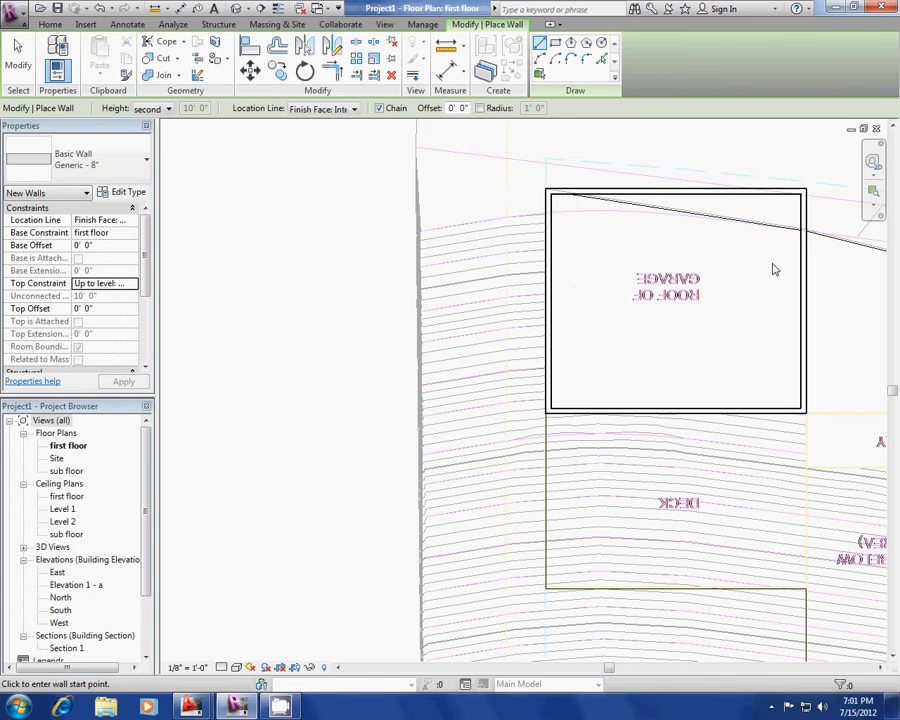
pyautogui.scroll(1, 765, 268)
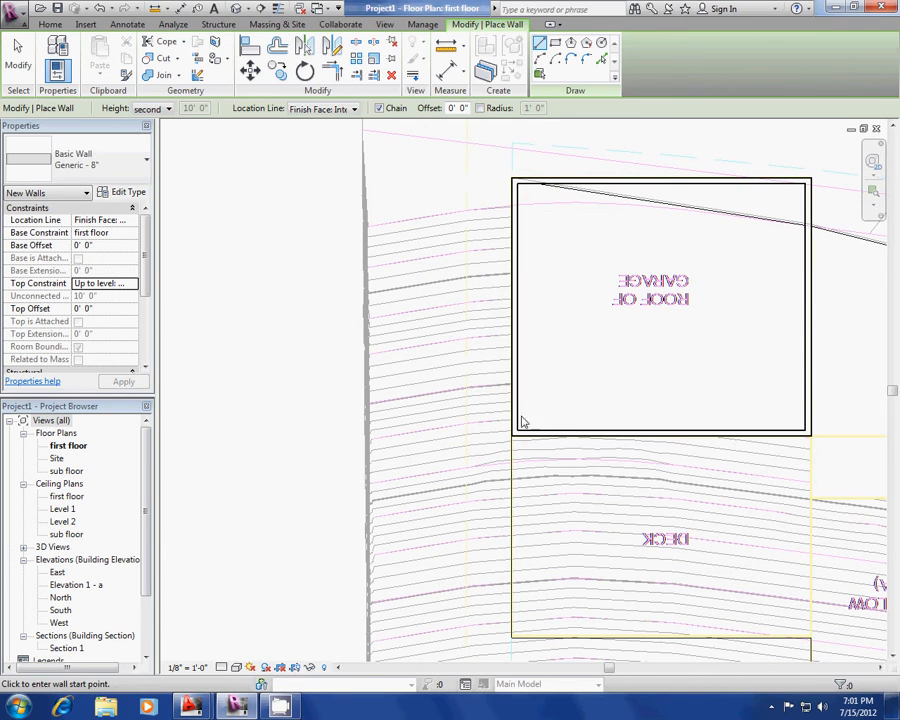
pyautogui.press('Escape')
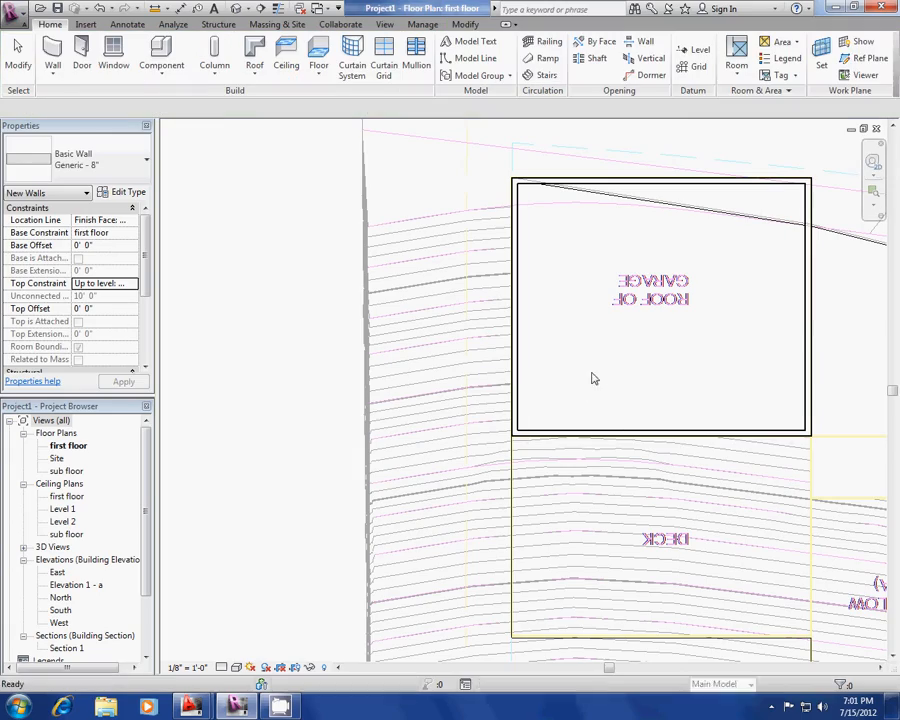
pyautogui.hotkey('ctrl', 'Tab')
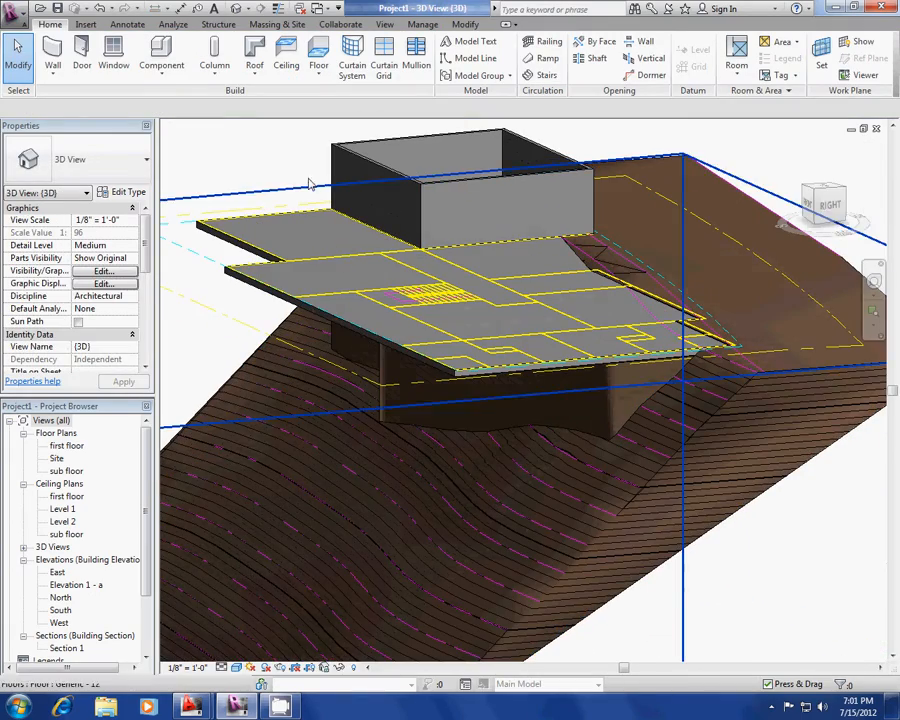
# Step: Examine the new garage walls on the slab from several angles in the 3D view
pyautogui.moveTo(293, 201)
pyautogui.keyDown('shift'); pyautogui.mouseDown(button='middle')
pyautogui.moveTo(325, 222)
pyautogui.moveTo(326, 250)
pyautogui.moveTo(279, 195)
pyautogui.mouseUp(button='middle'); pyautogui.keyUp('shift')
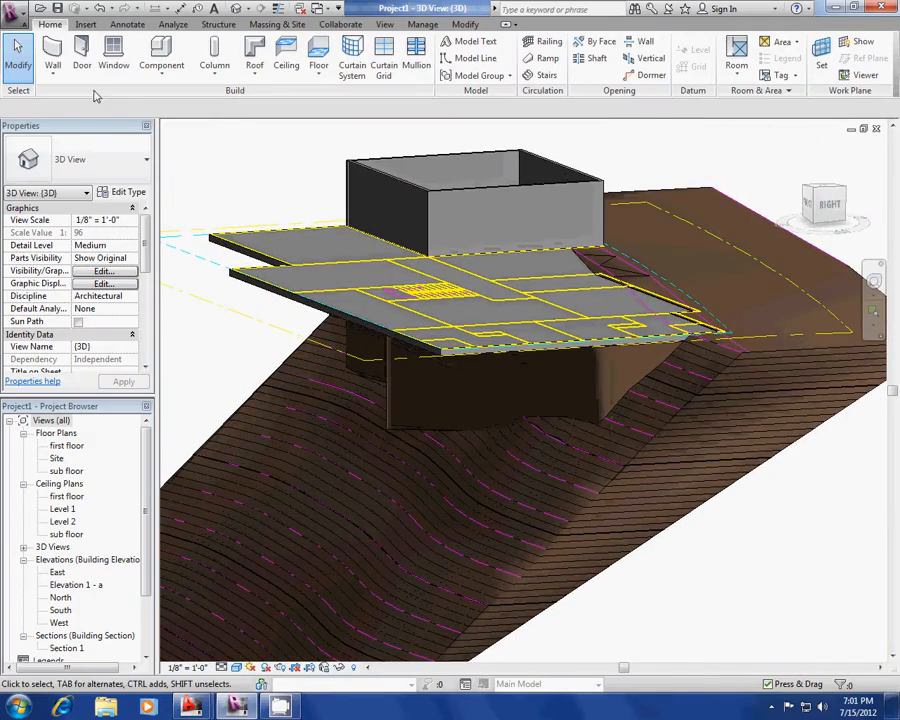
pyautogui.click(53, 56)
pyautogui.press('Escape')
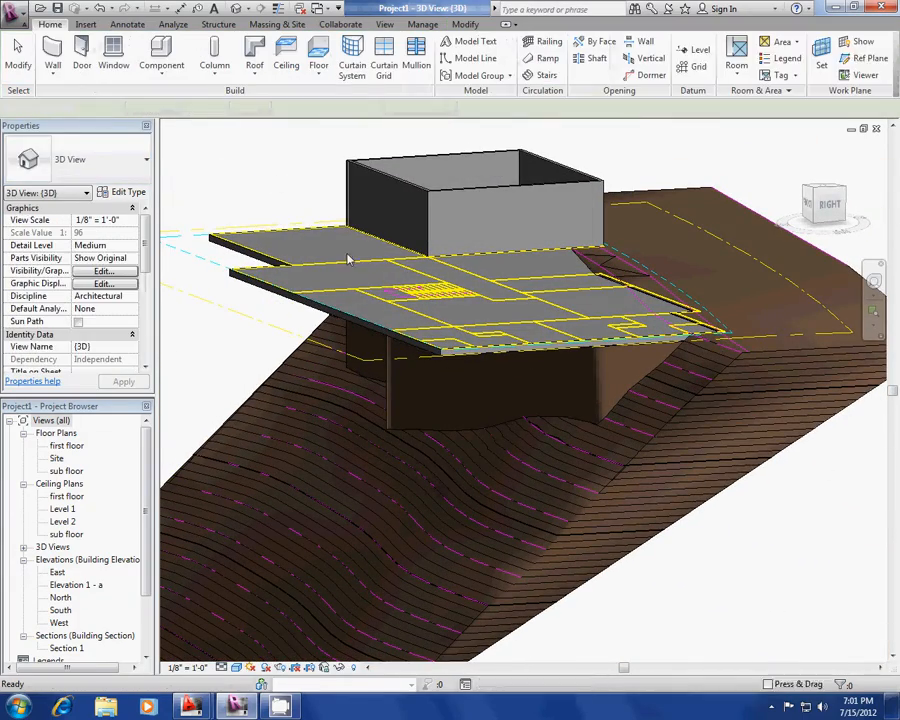
pyautogui.click(81, 52)
pyautogui.press('Escape')
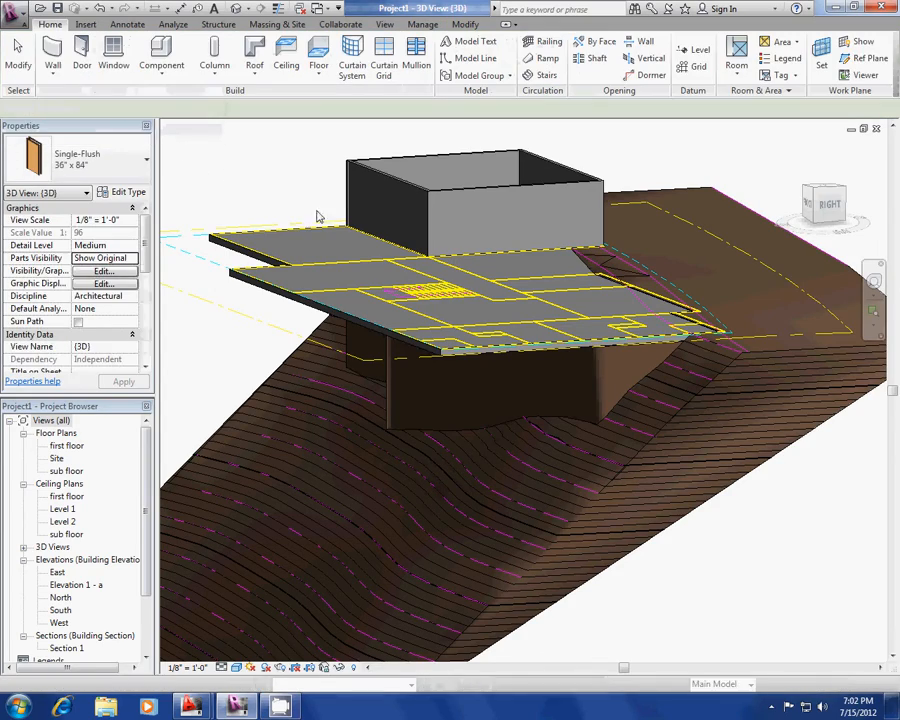
pyautogui.keyDown('shift'); pyautogui.moveTo(247, 229); pyautogui.dragTo(470, 317, button='middle'); pyautogui.keyUp('shift')
pyautogui.scroll(-3, 598, 370)
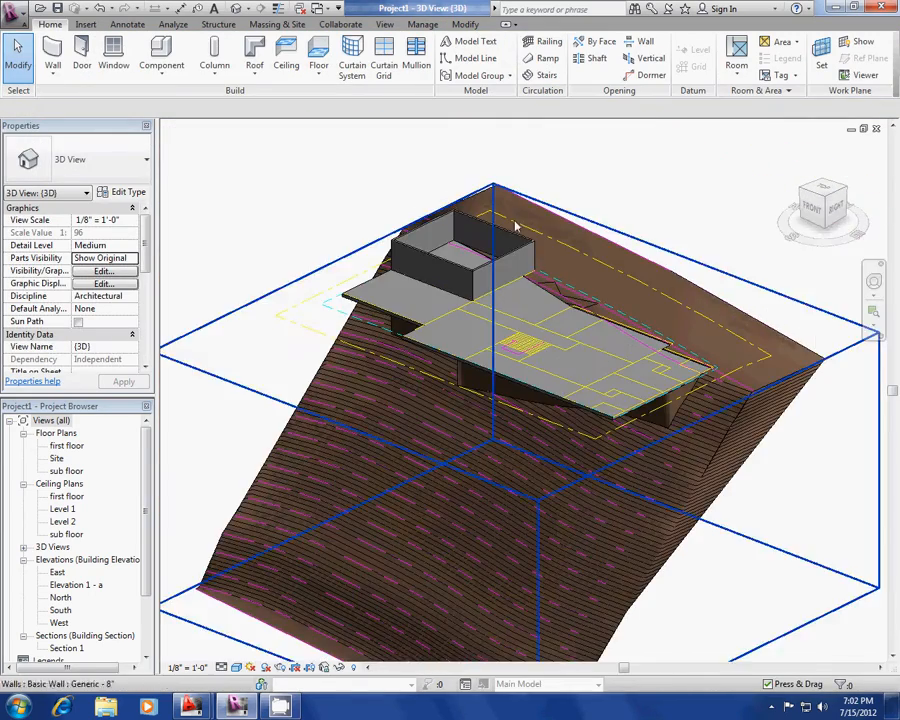
pyautogui.scroll(2, 517, 227)
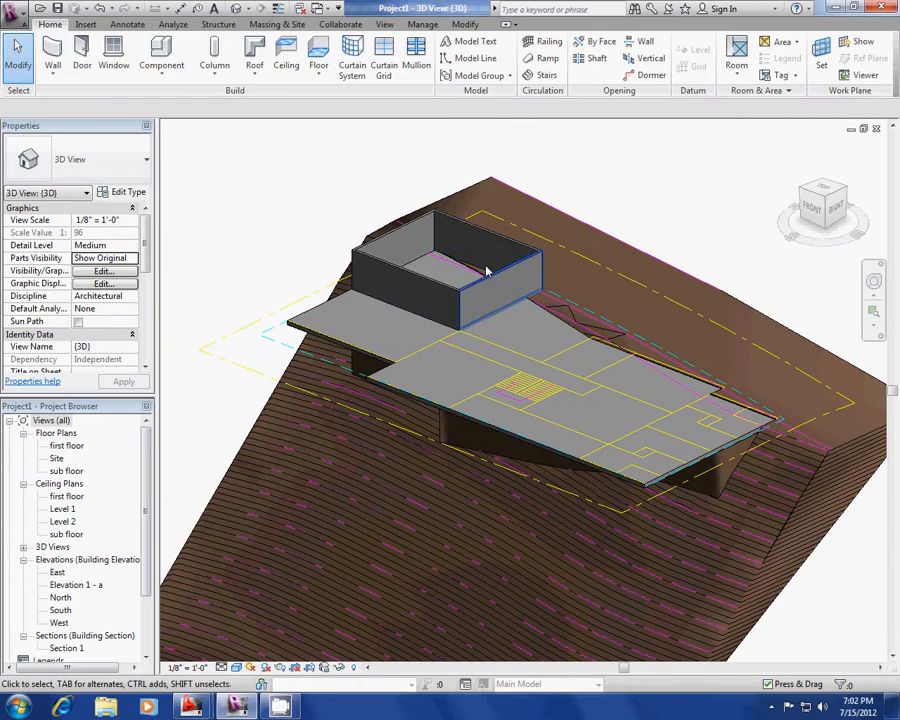
# Step: Switch to the first floor plan and bring the whole house outline into view
pyautogui.click(54, 70)
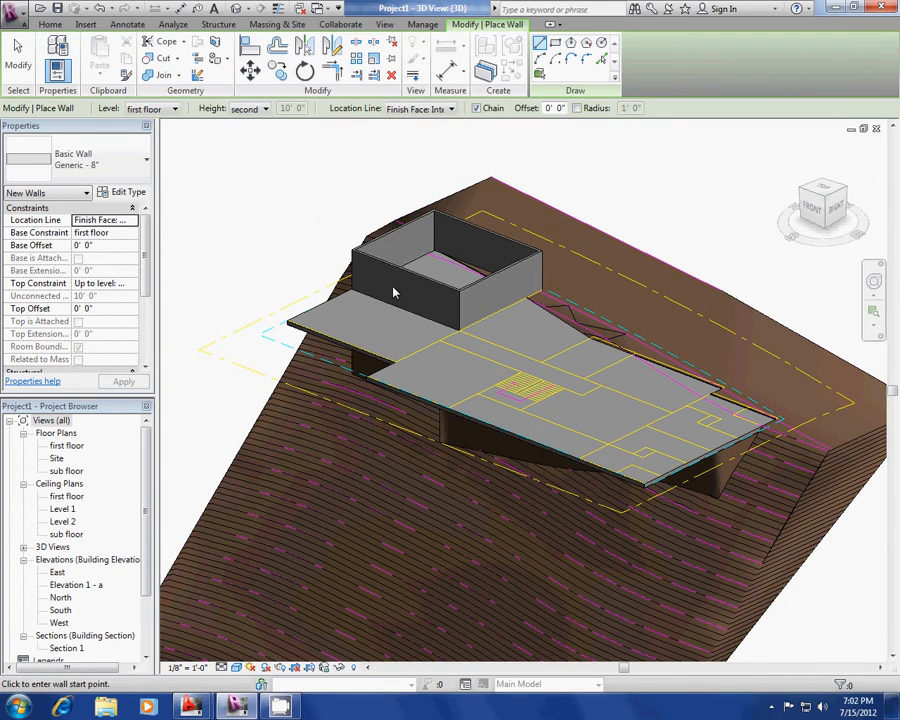
pyautogui.hotkey('ctrl', 'Tab')
pyautogui.hotkey('ctrl', 'Tab')
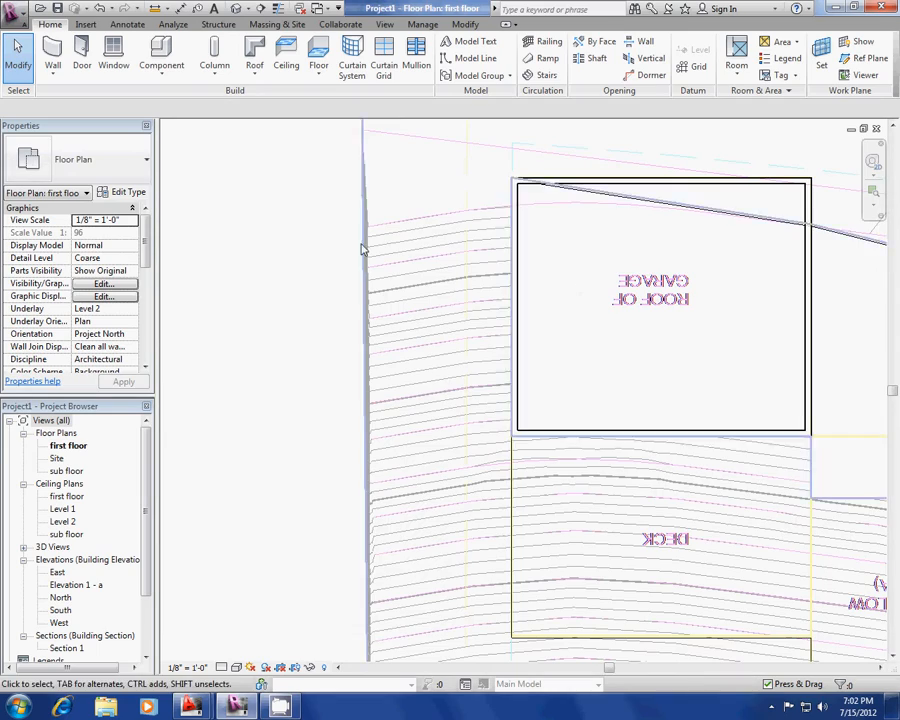
pyautogui.scroll(-4, 363, 250)
pyautogui.scroll(-2, 450, 332)
pyautogui.scroll(1, 783, 338)
pyautogui.moveTo(785, 338); pyautogui.dragTo(638, 358, button='middle')
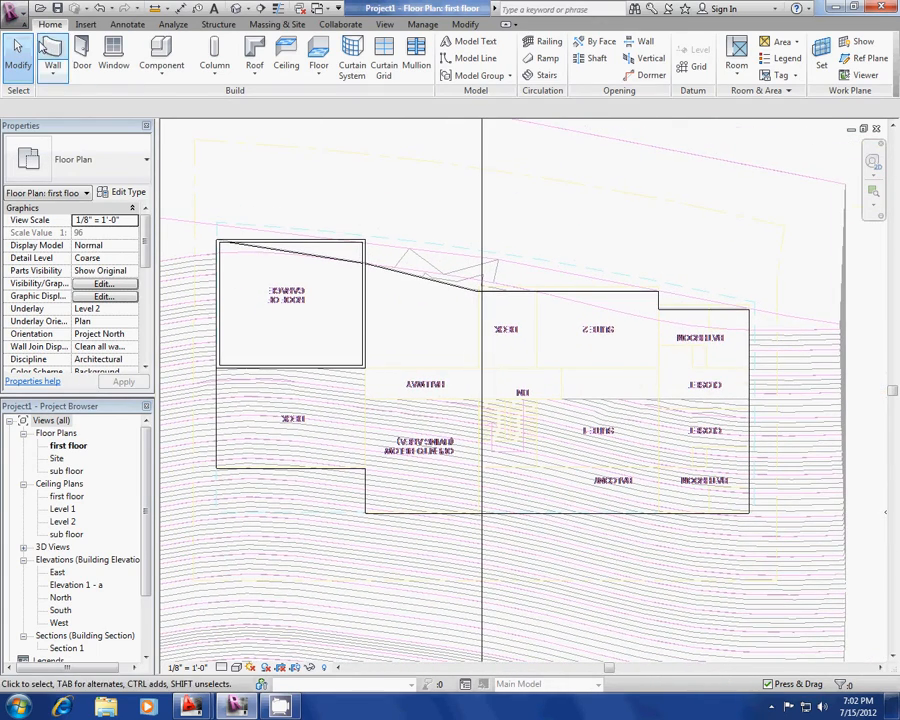
pyautogui.click(53, 50)
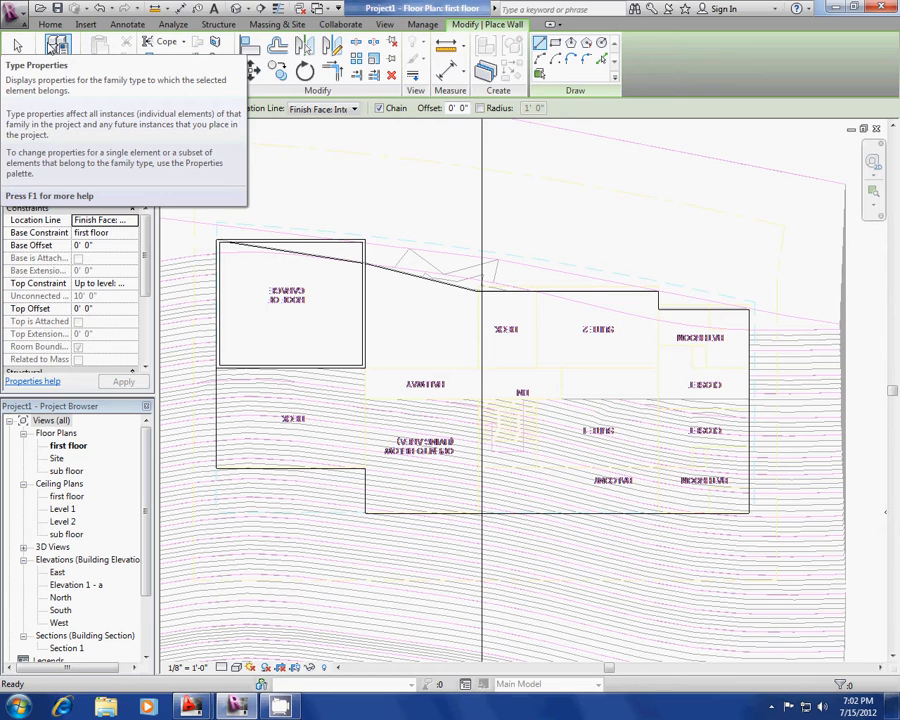
pyautogui.press('Escape')
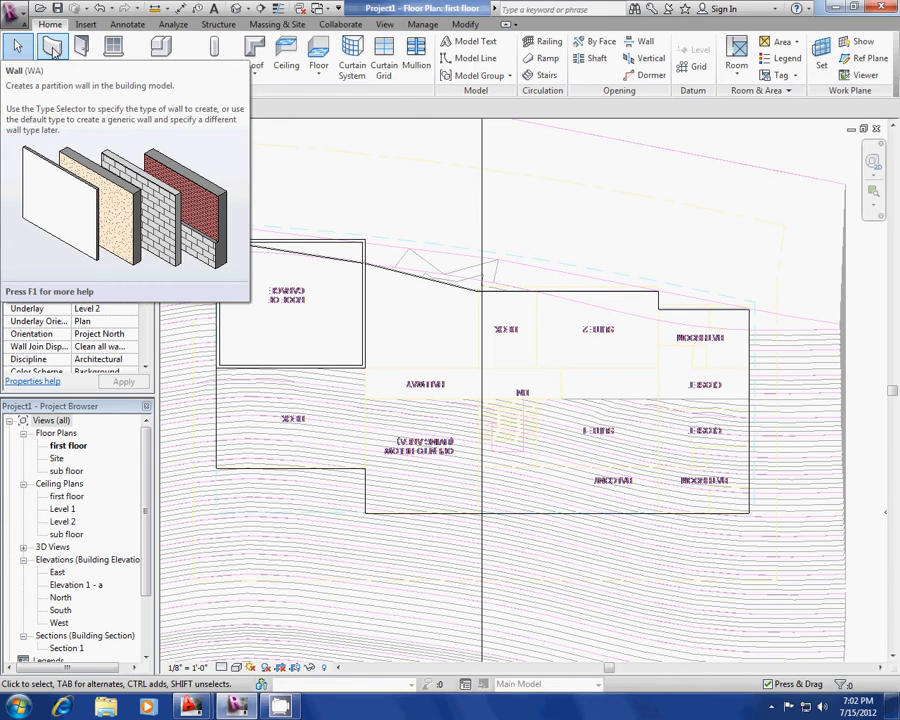
pyautogui.click(52, 48)
pyautogui.scroll(1, 215, 410)
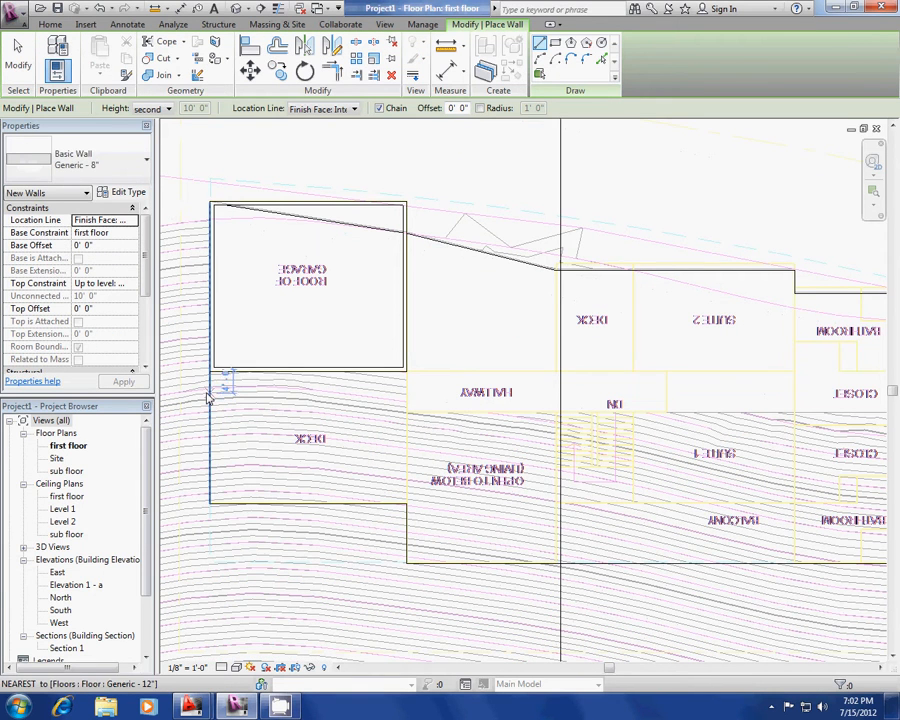
pyautogui.click(210, 370)
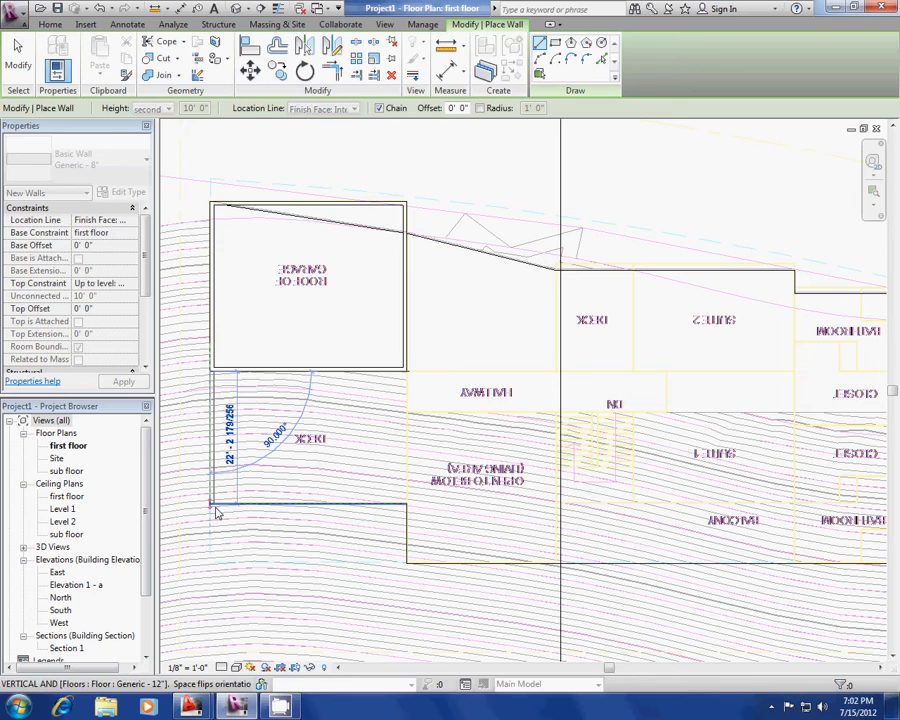
pyautogui.click(210, 505)
pyautogui.press('Escape')
pyautogui.press('Escape')
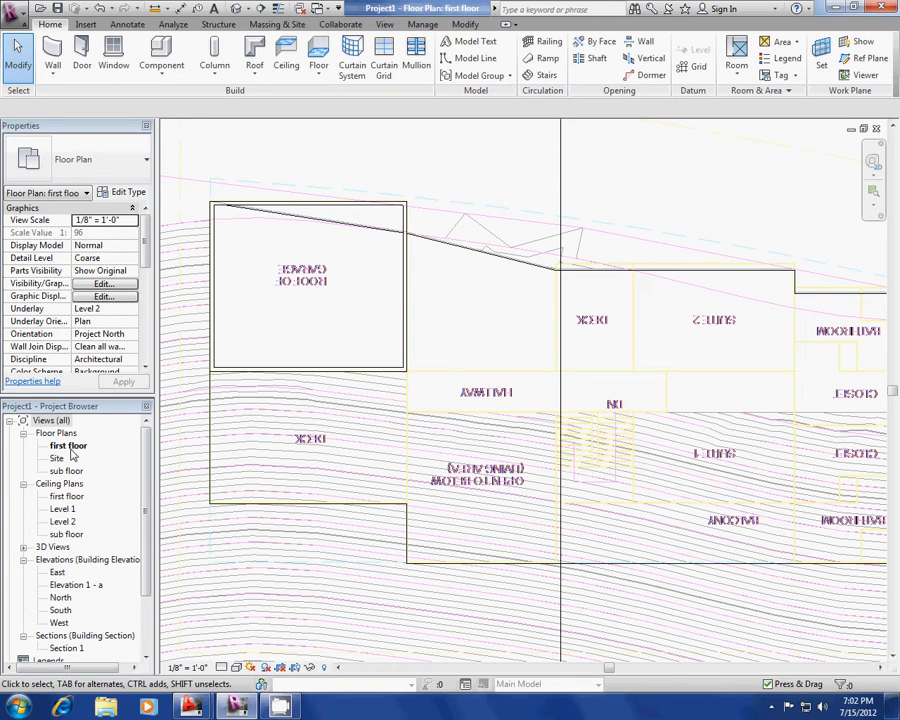
# Step: Restart the Wall command and, after trying the second floor, set the new walls' base constraint to first floor
pyautogui.click(72, 449)
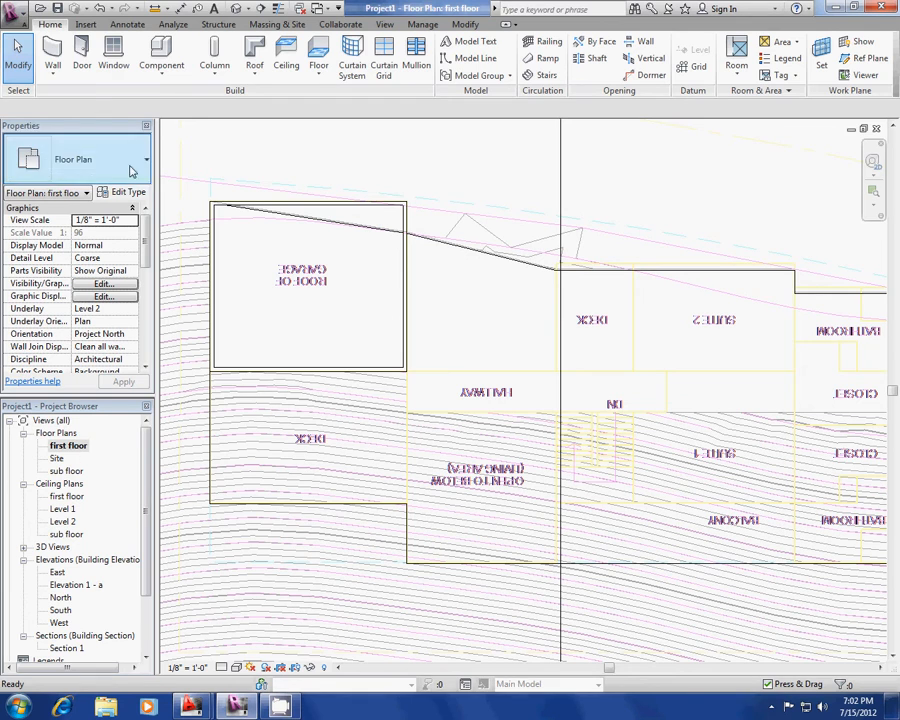
pyautogui.click(52, 52)
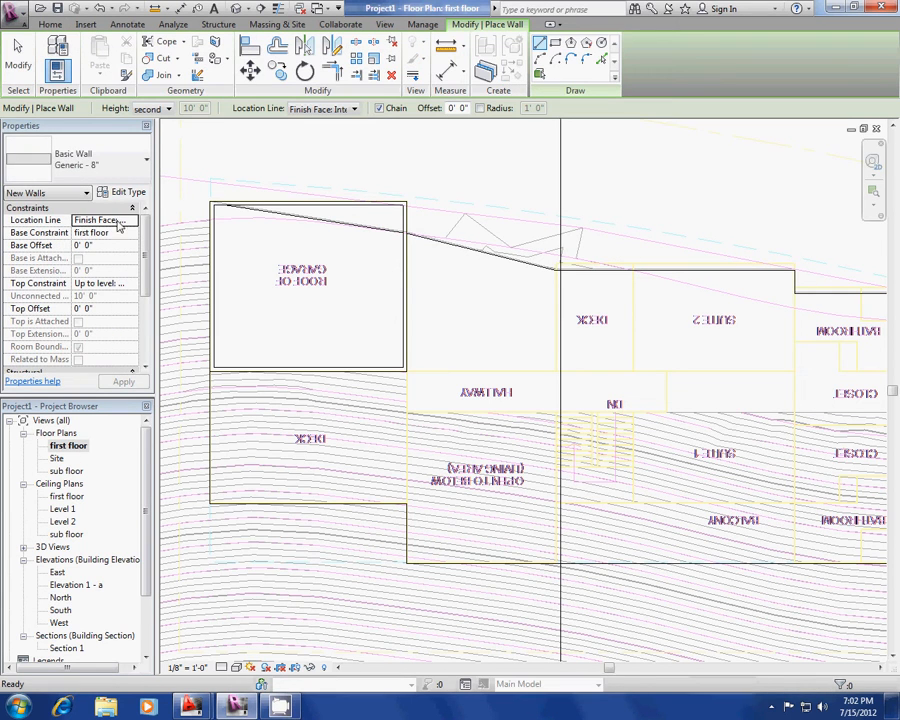
pyautogui.click(132, 235)
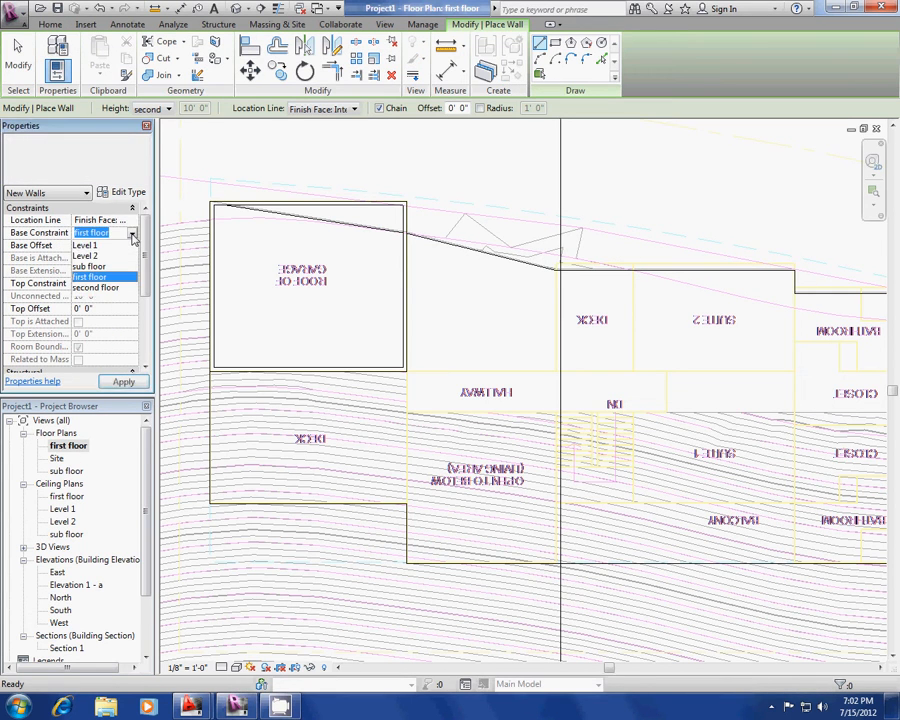
pyautogui.click(100, 287)
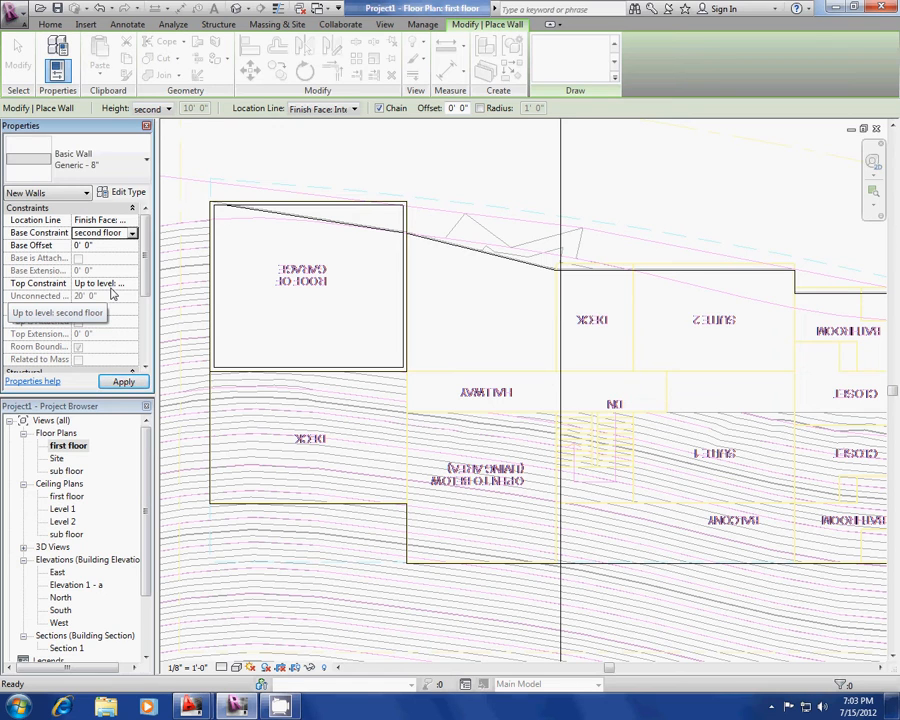
pyautogui.click(104, 311)
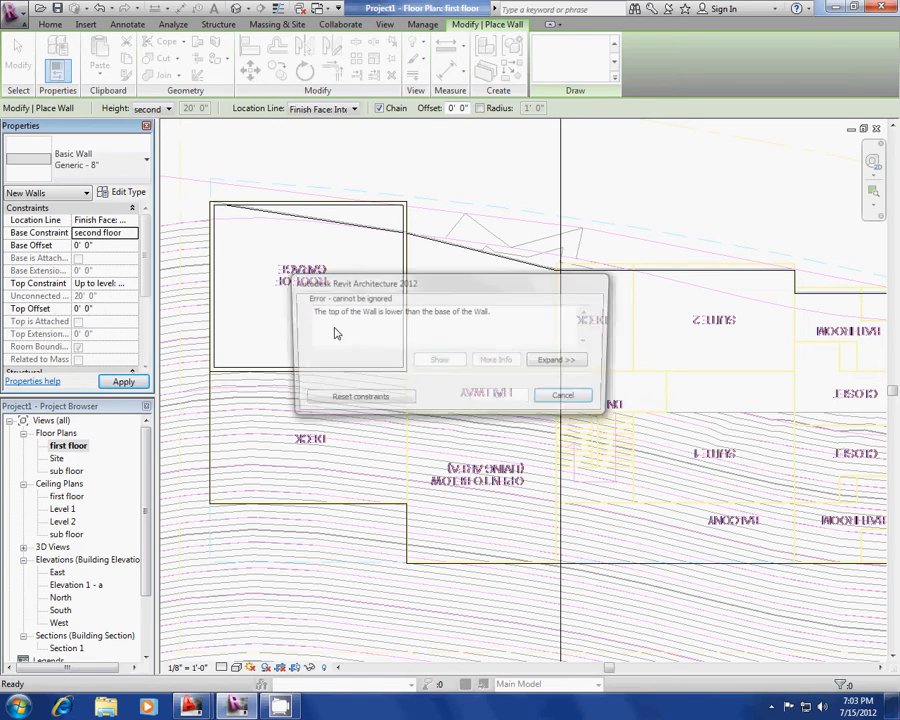
pyautogui.click(568, 399)
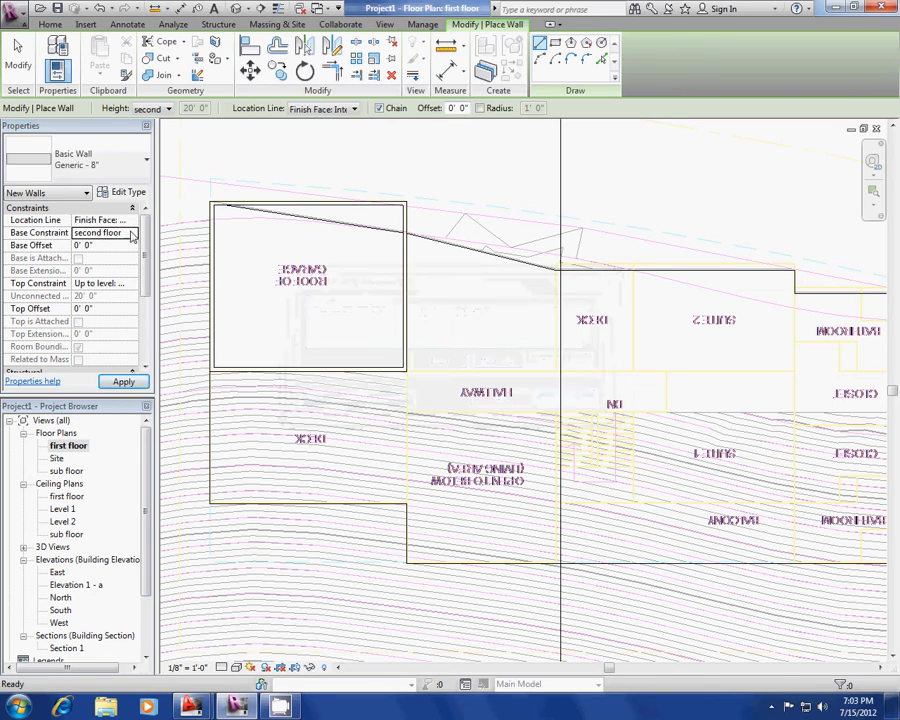
pyautogui.click(130, 232)
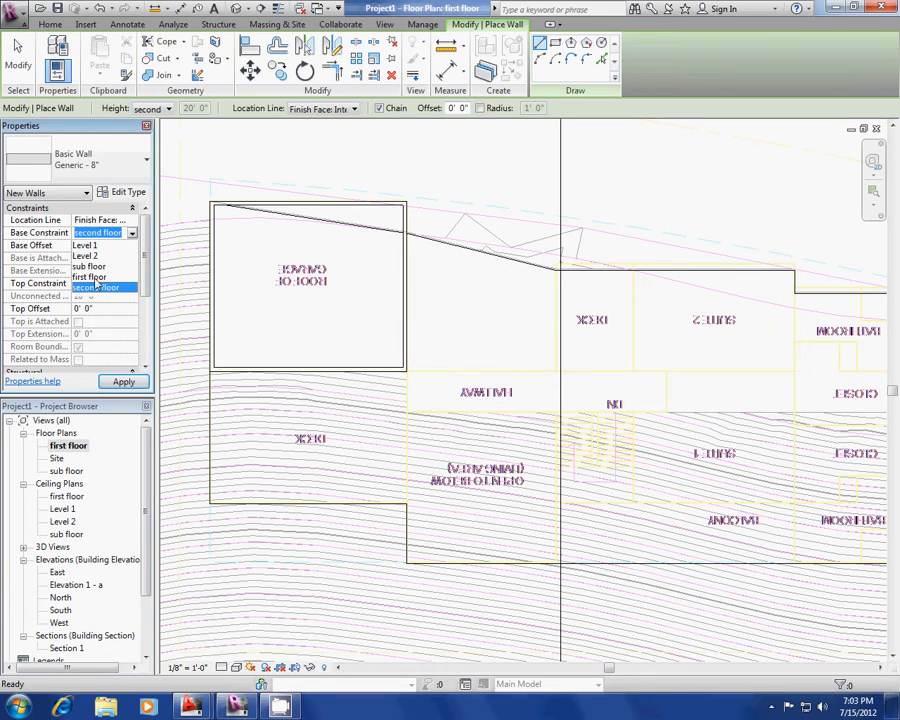
pyautogui.click(90, 277)
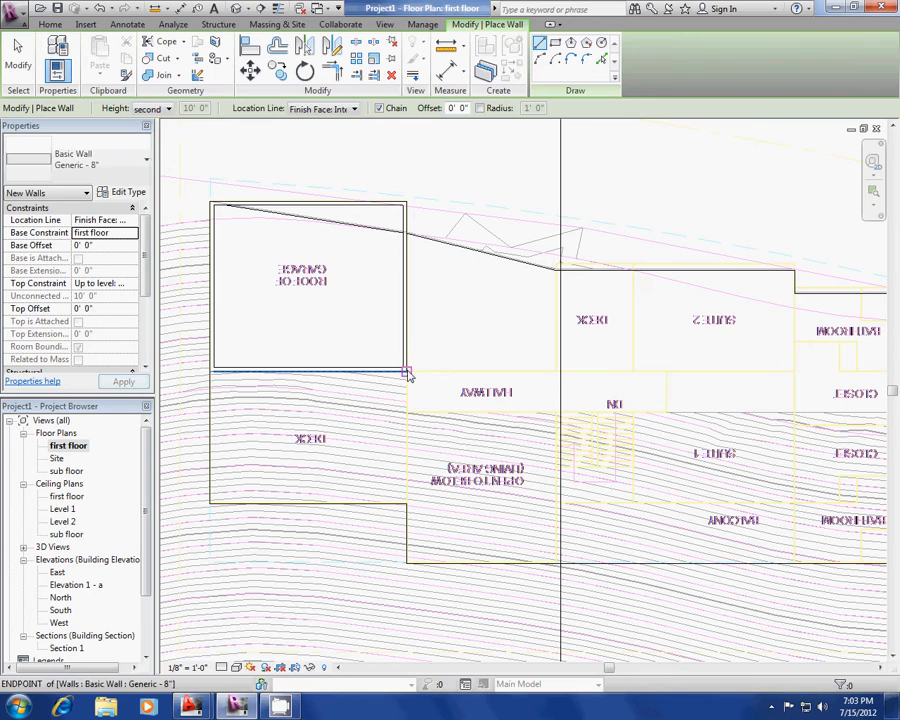
# Step: Draw chained walls from the garage's inner corner down beside the deck, along the living area's outer edge, and back to the balcony's inner line
pyautogui.click(408, 374)
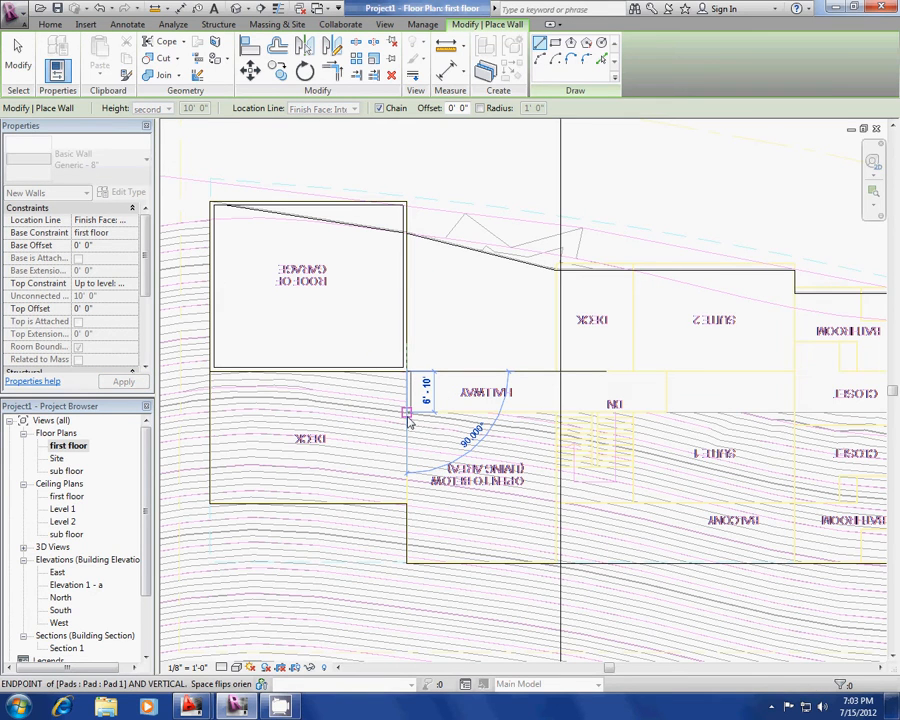
pyautogui.click(408, 565)
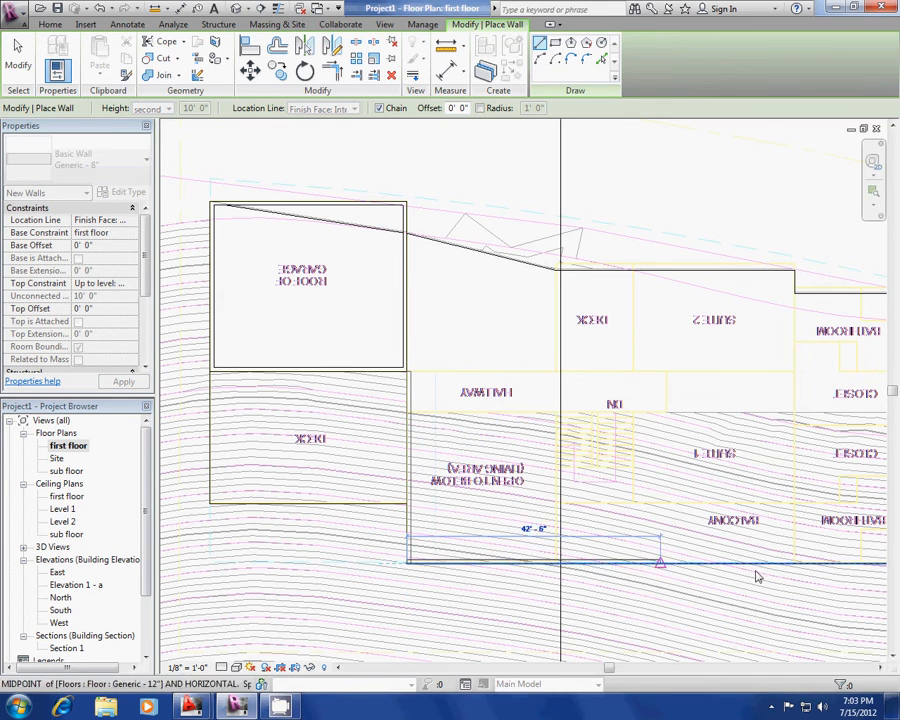
pyautogui.moveTo(768, 566); pyautogui.dragTo(564, 563, button='middle')
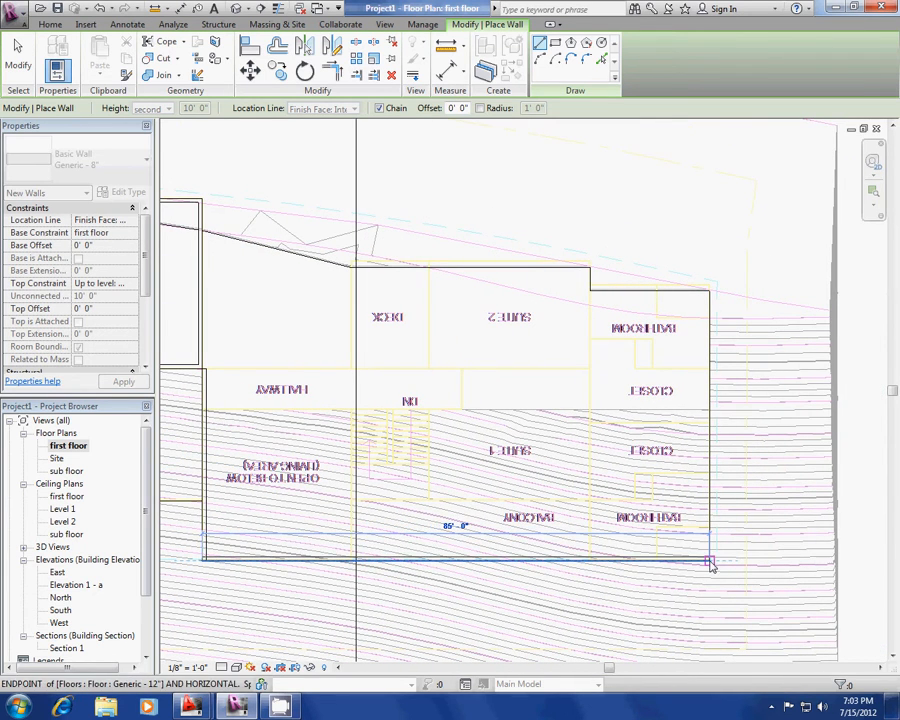
pyautogui.click(355, 565)
pyautogui.click(352, 499)
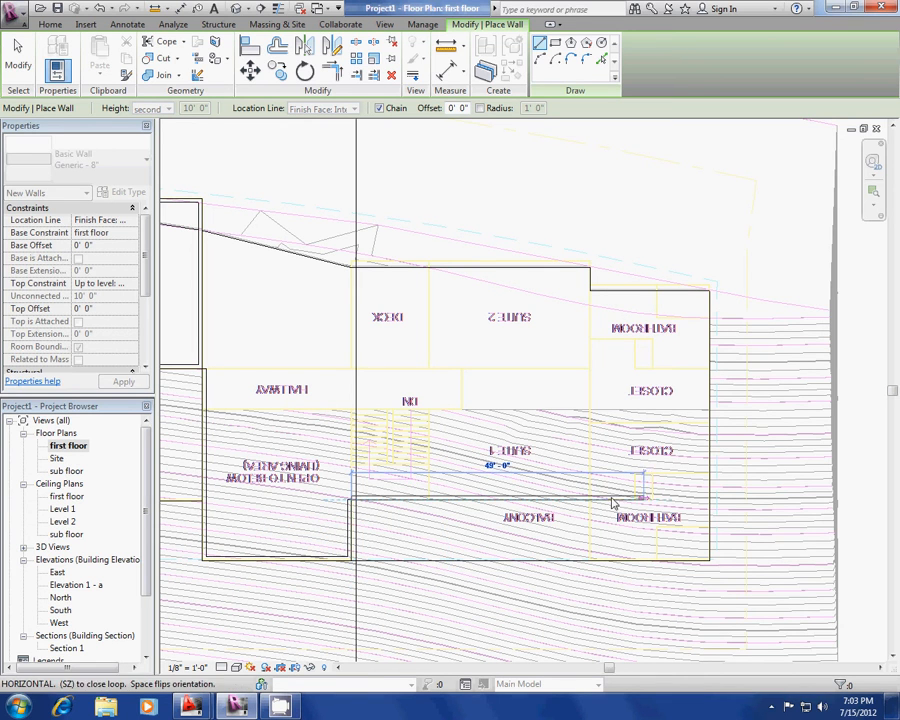
# Step: Continue the walls along the balcony's inner edge, out beside the bathroom to the slab edge, and along that edge to the slab's corner
pyautogui.click(589, 558)
pyautogui.scroll(3, 592, 562)
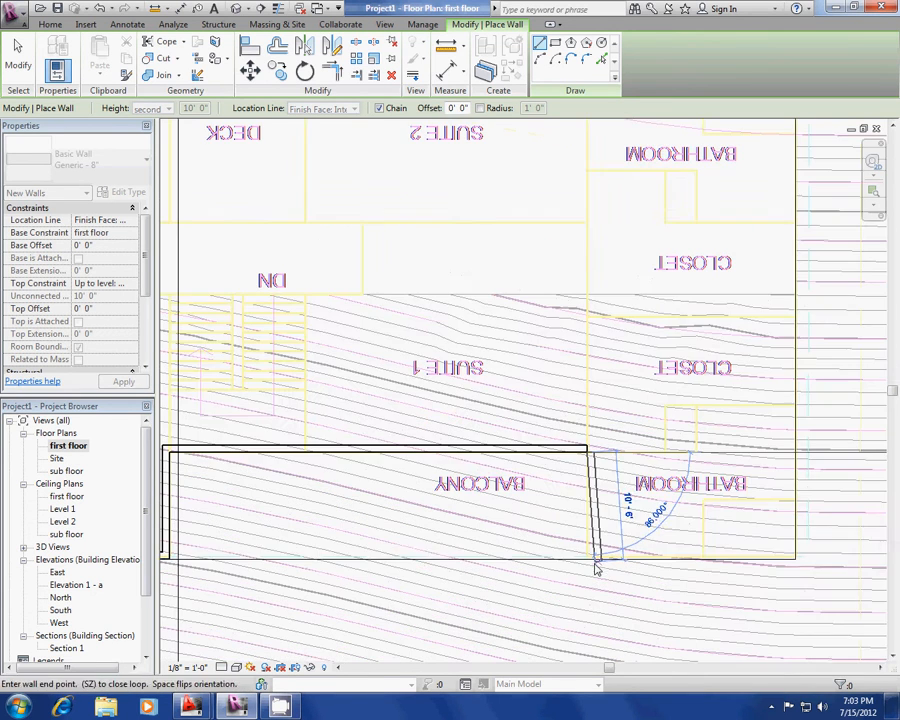
pyautogui.scroll(2, 590, 558)
pyautogui.click(592, 561)
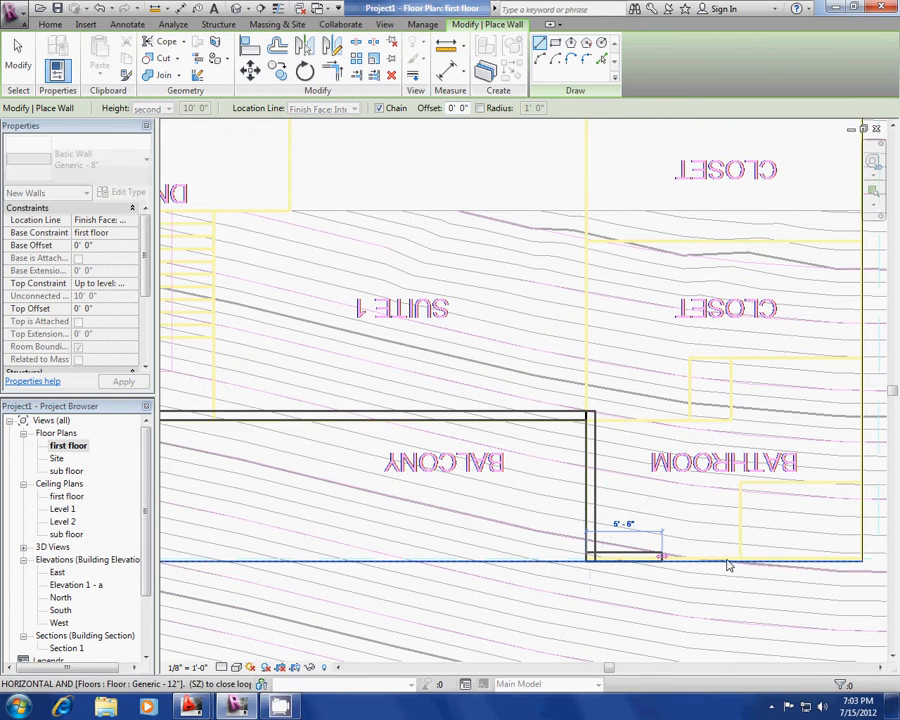
pyautogui.click(858, 557)
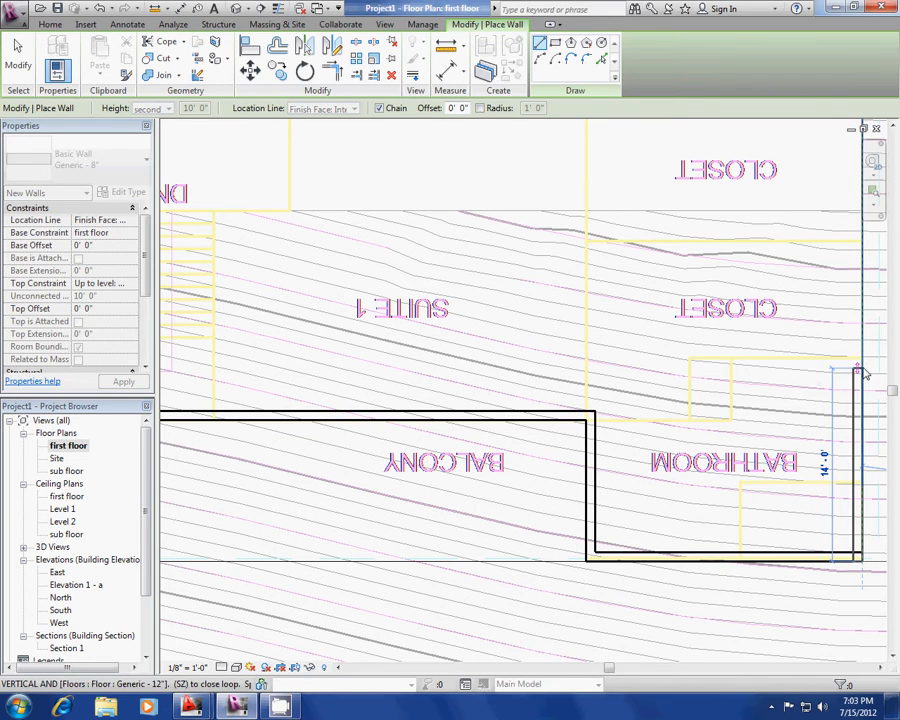
# Step: Continue the walls up the slab's far side, along the bathroom next to Suite 2, and around the short jog of about 3'-8"
pyautogui.moveTo(840, 300); pyautogui.dragTo(830, 495, button='middle')
pyautogui.scroll(-2, 830, 495)
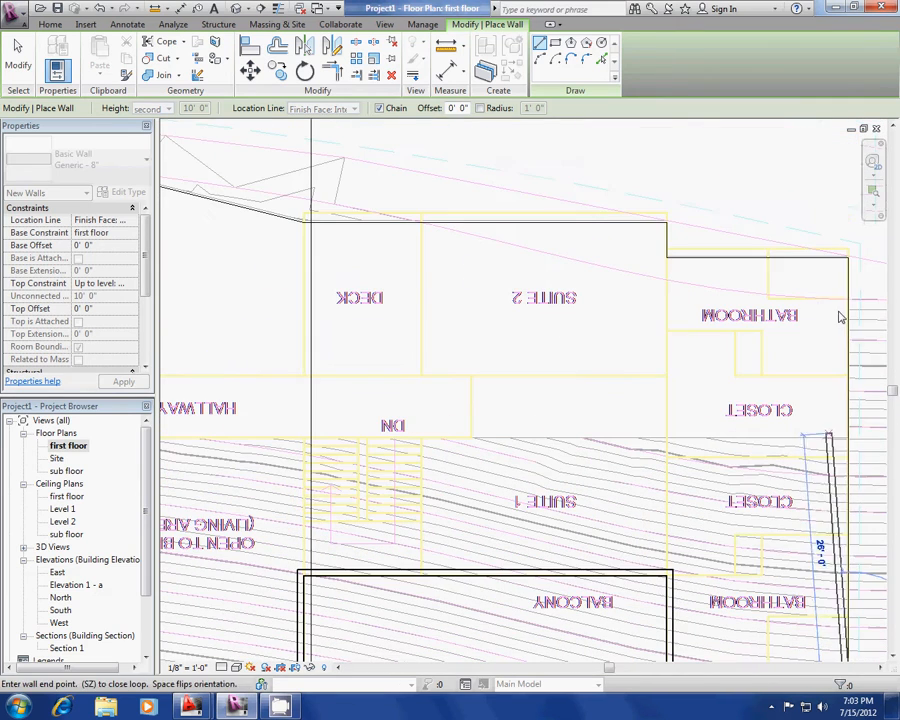
pyautogui.click(844, 258)
pyautogui.click(664, 258)
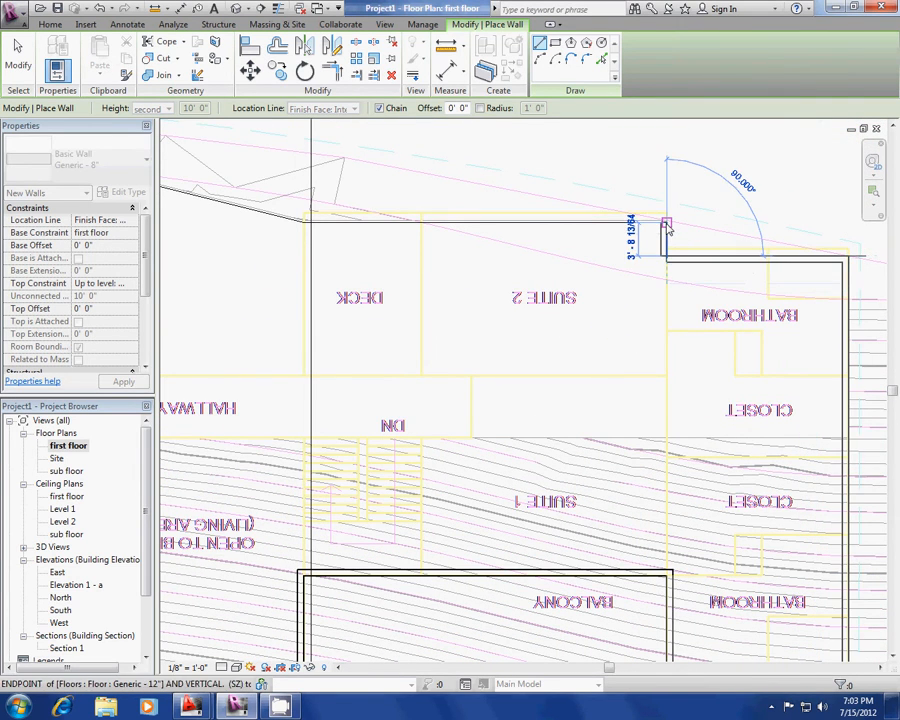
pyautogui.click(664, 224)
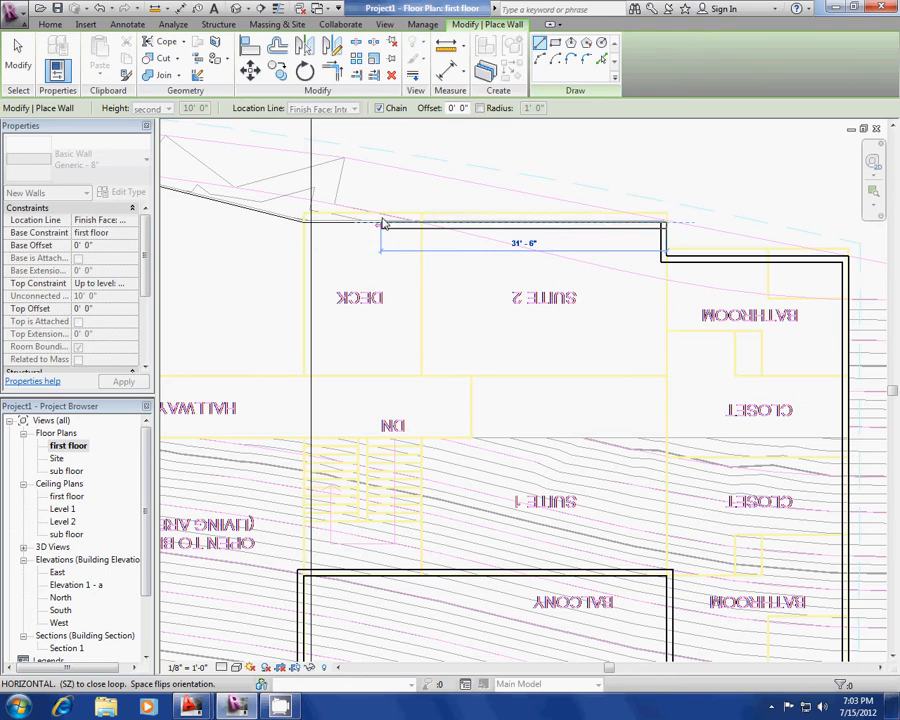
# Step: Run the walls about 26'-8" along Suite 2, in beside the deck, and along the hallway to the garage corner, and end the Wall command
pyautogui.click(423, 223)
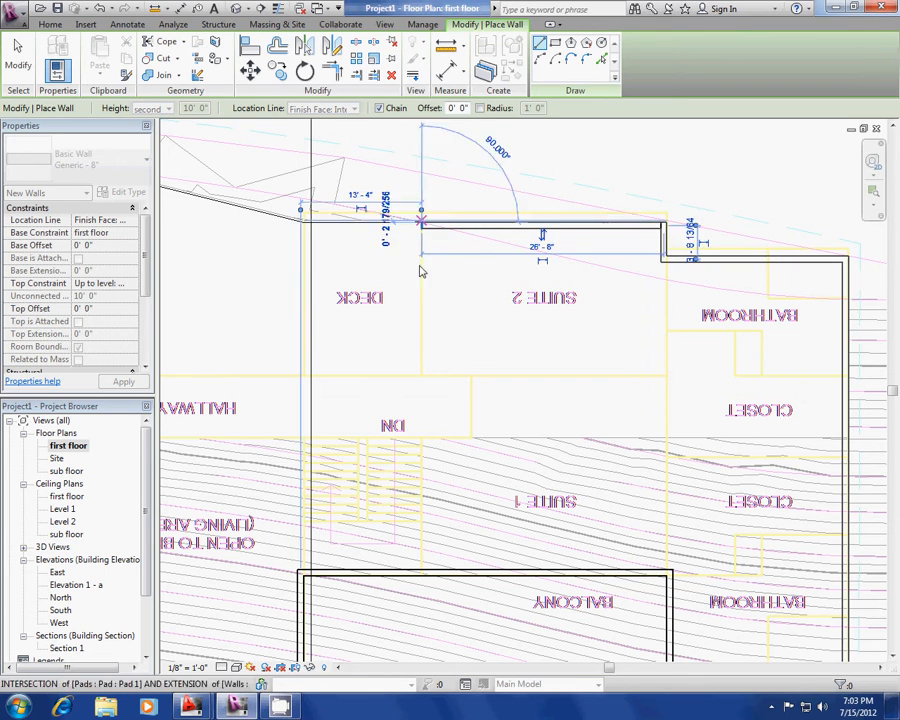
pyautogui.click(422, 377)
pyautogui.moveTo(306, 377); pyautogui.dragTo(558, 378, button='middle')
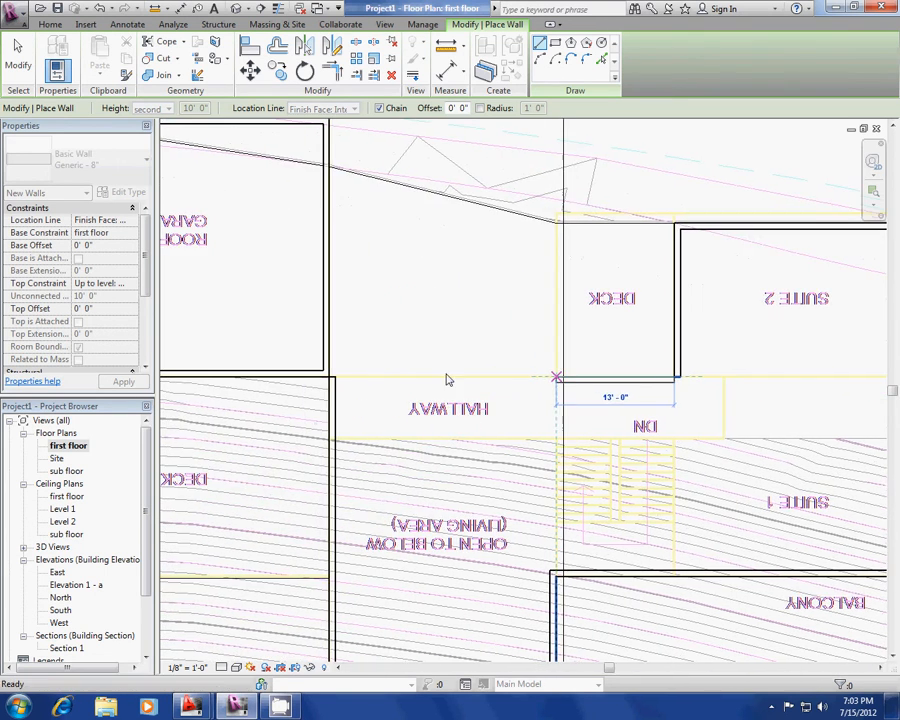
pyautogui.press('Escape')
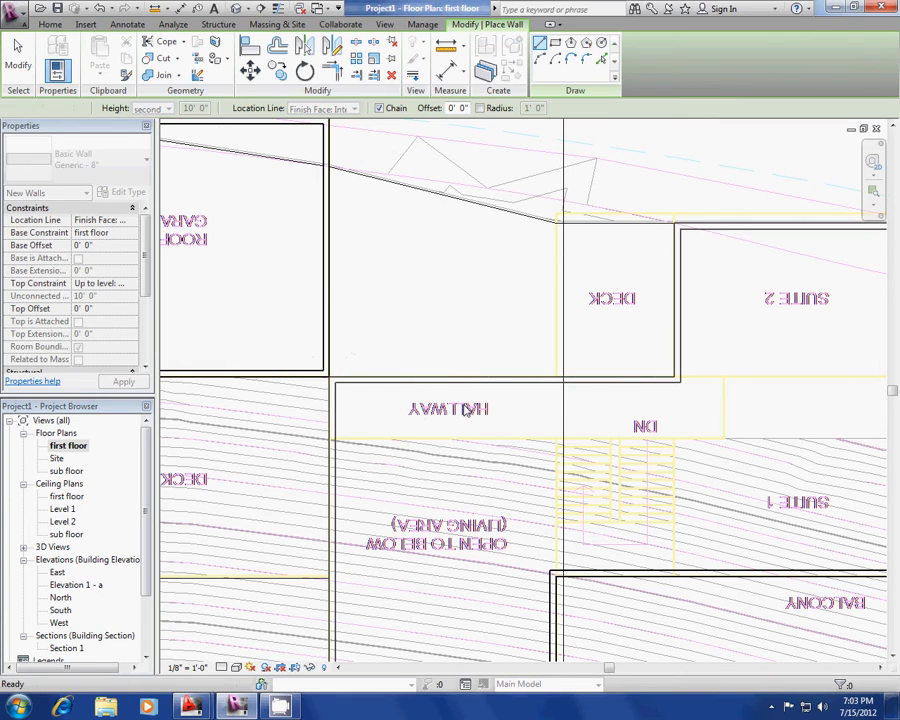
pyautogui.press('Escape')
pyautogui.scroll(-4, 340, 360)
pyautogui.scroll(-2, 340, 360)
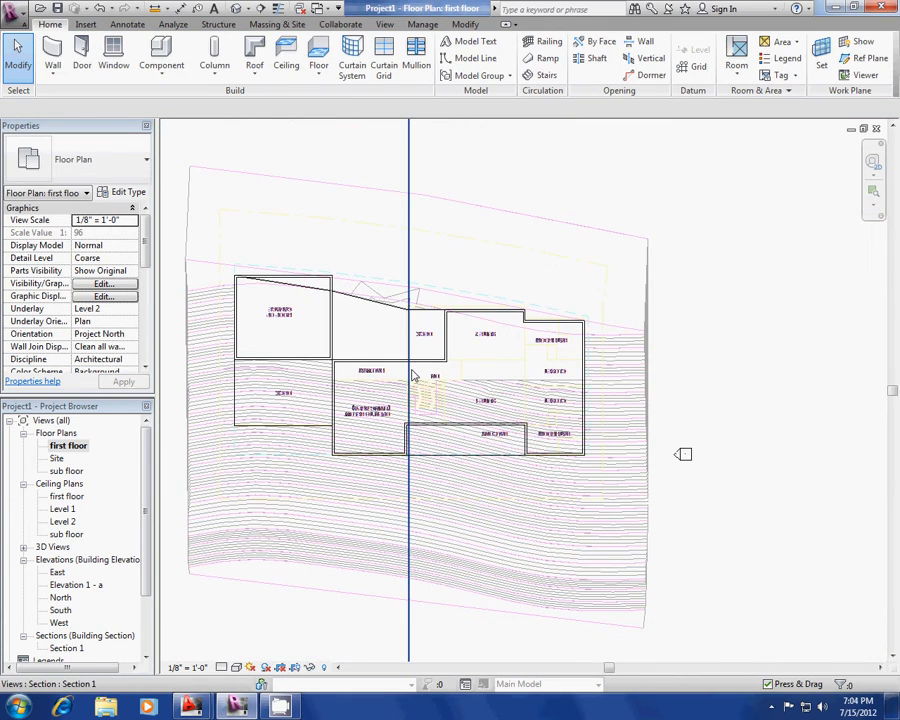
# Step: Inspect the exterior walls in the 3D view and check which door types are available for placement
pyautogui.hotkey('ctrl', 'Tab')
pyautogui.keyDown('shift'); pyautogui.moveTo(686, 348); pyautogui.dragTo(763, 332, button='middle'); pyautogui.keyUp('shift')
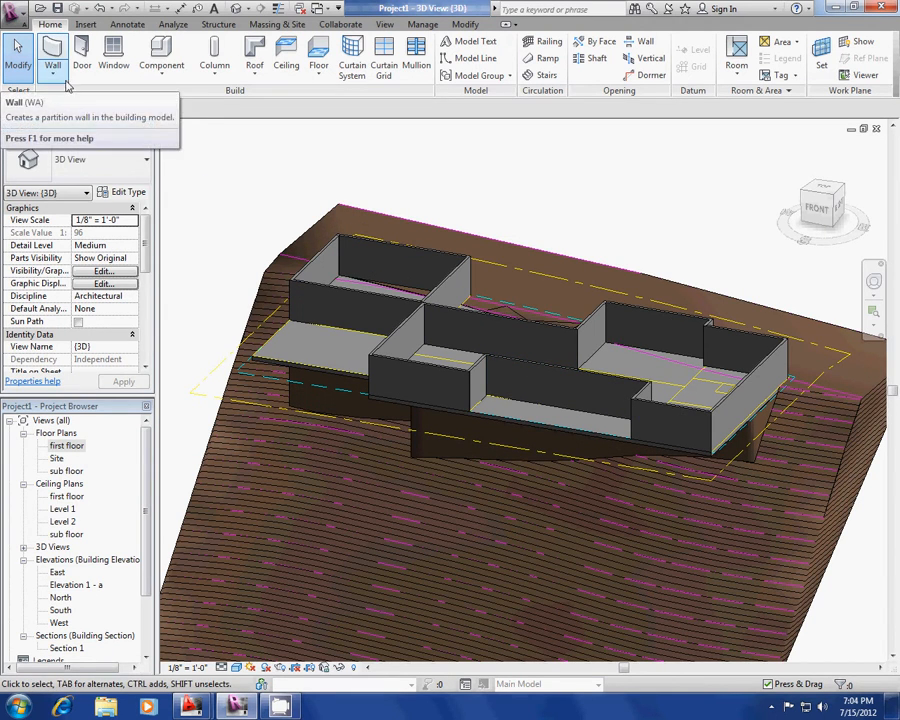
pyautogui.click(82, 55)
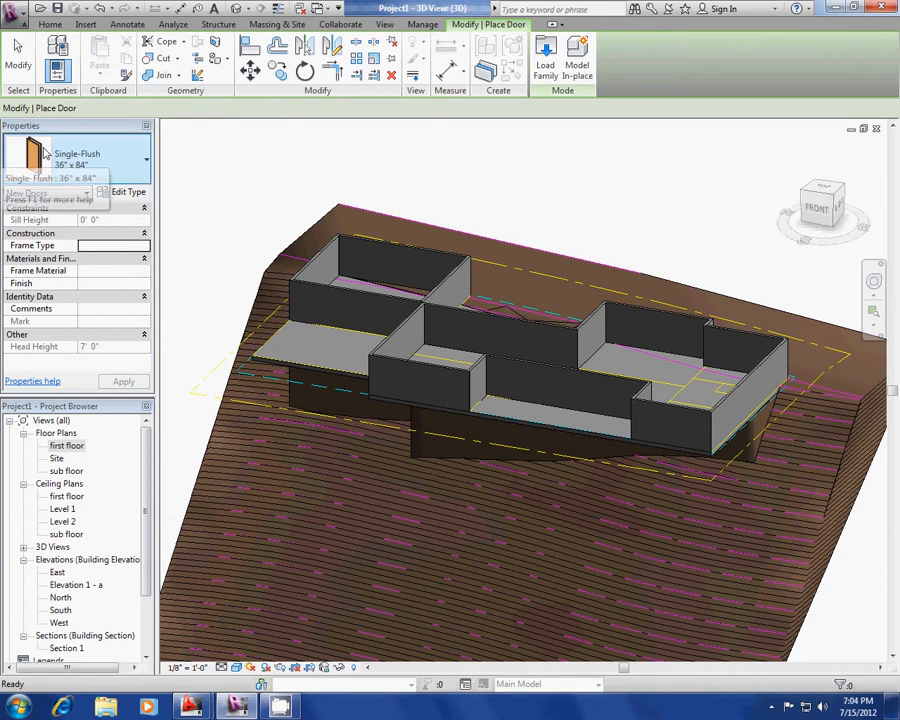
pyautogui.click(146, 164)
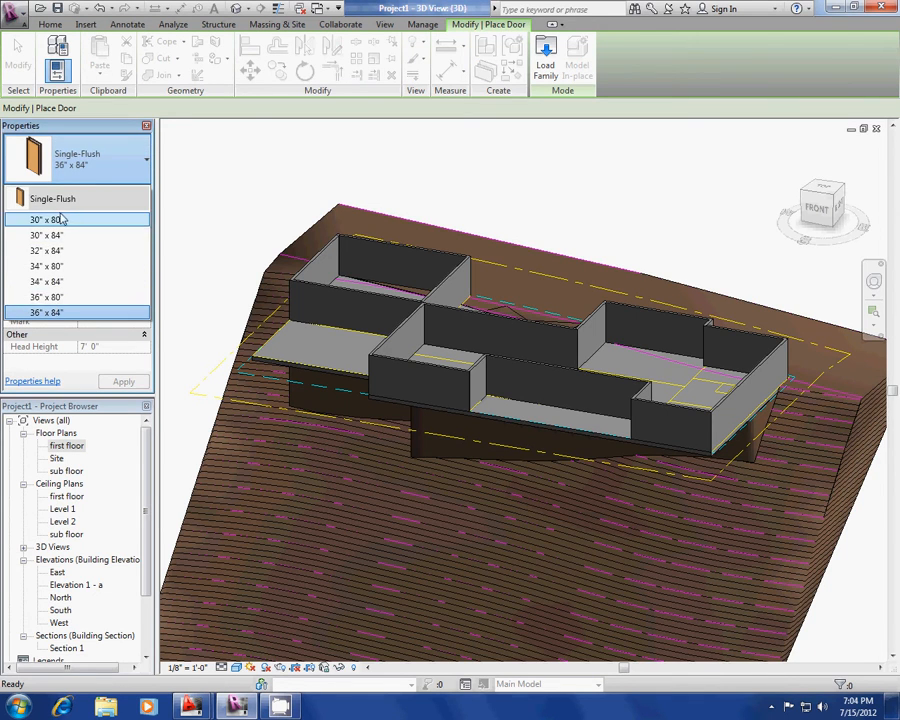
pyautogui.press('Escape')
pyautogui.press('Escape')
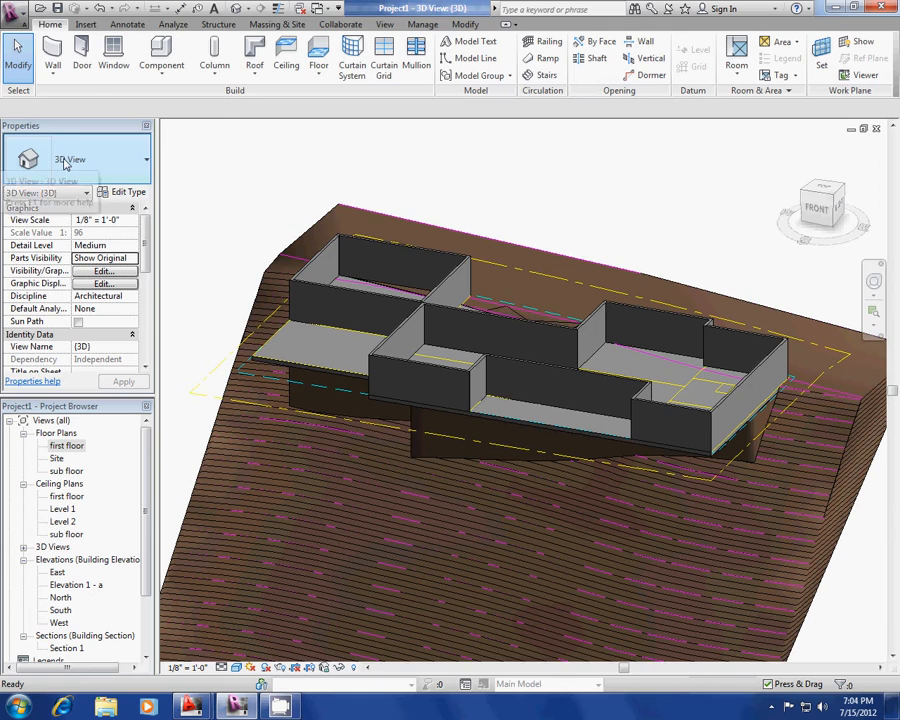
pyautogui.click(82, 55)
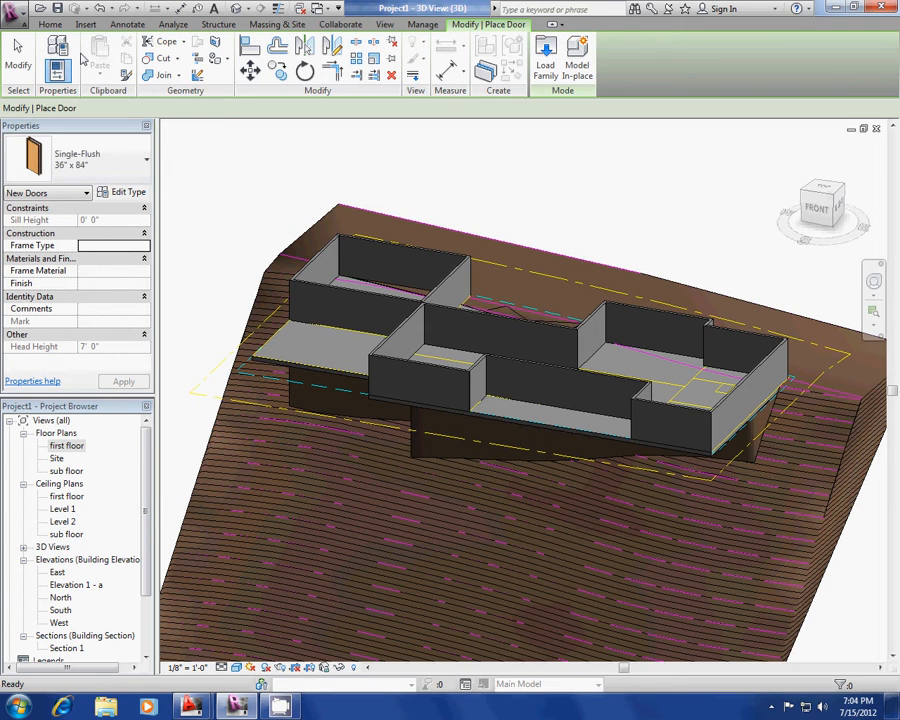
pyautogui.press('Escape')
pyautogui.press('Escape')
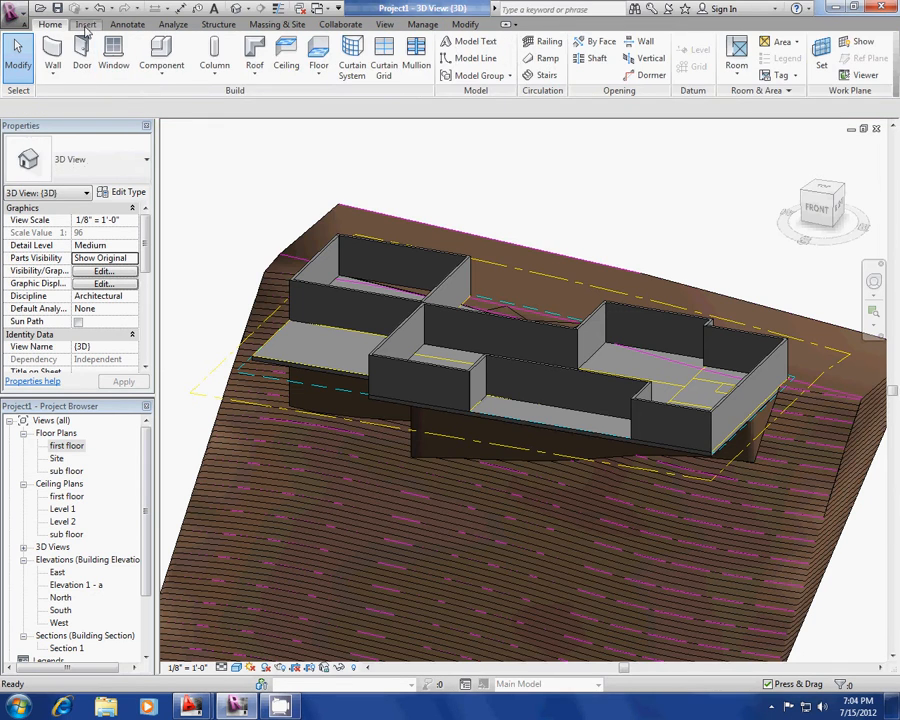
# Step: Load the Double-Glass 2 door family from the Doors folder of the US Imperial library
pyautogui.click(85, 25)
pyautogui.click(441, 56)
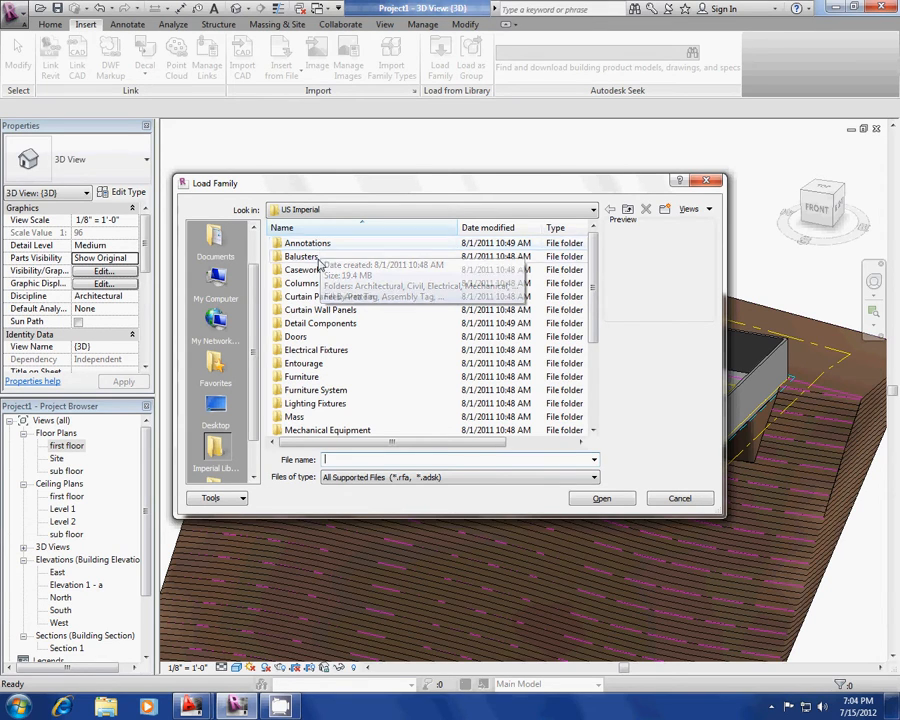
pyautogui.doubleClick(298, 337)
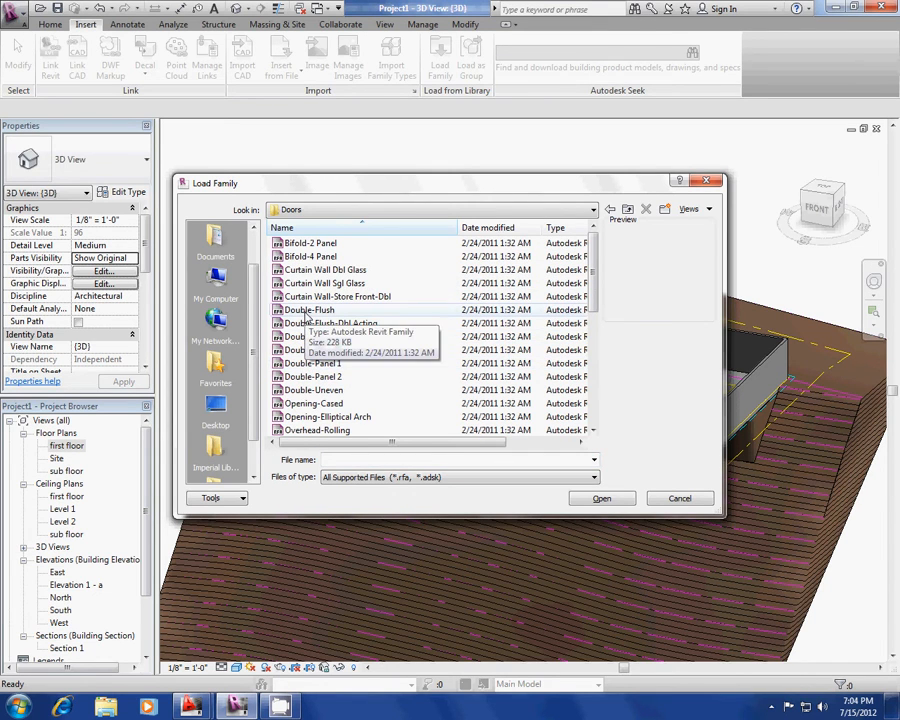
pyautogui.click(326, 272)
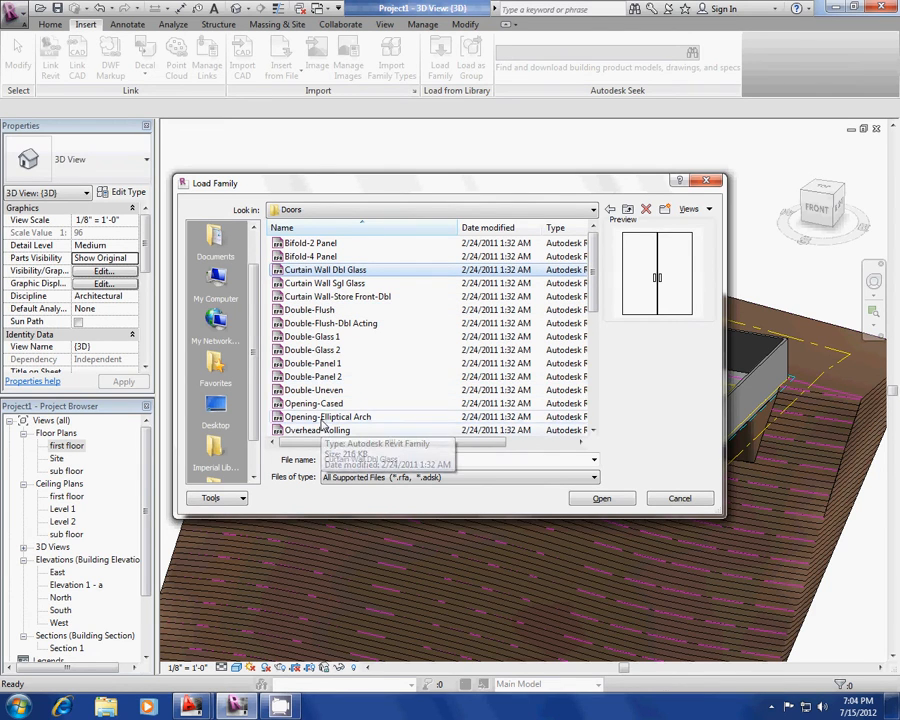
pyautogui.click(313, 351)
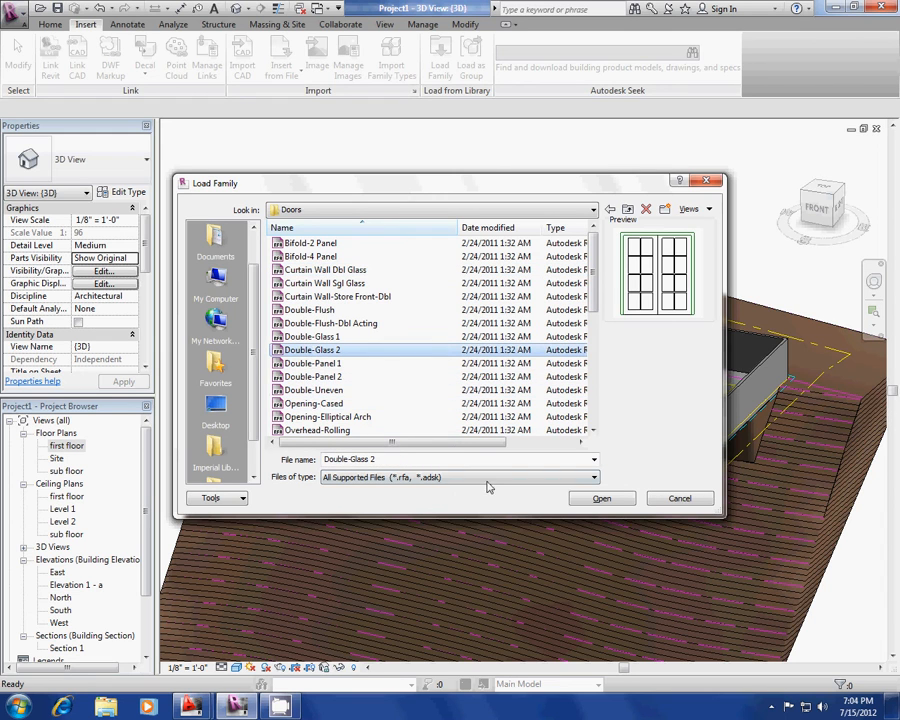
pyautogui.click(600, 499)
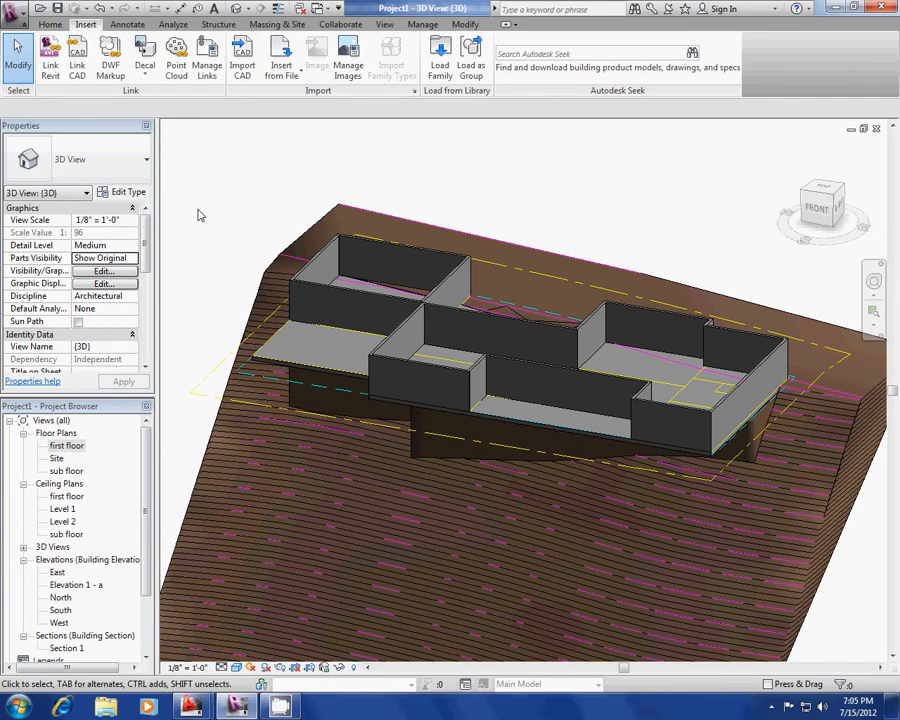
# Step: On the first floor plan, place a Double-Glass 2 door, 72" x 84", in the living area's wall facing the balcony
pyautogui.hotkey('ctrl', 'Tab')
pyautogui.hotkey('ctrl', 'Tab')
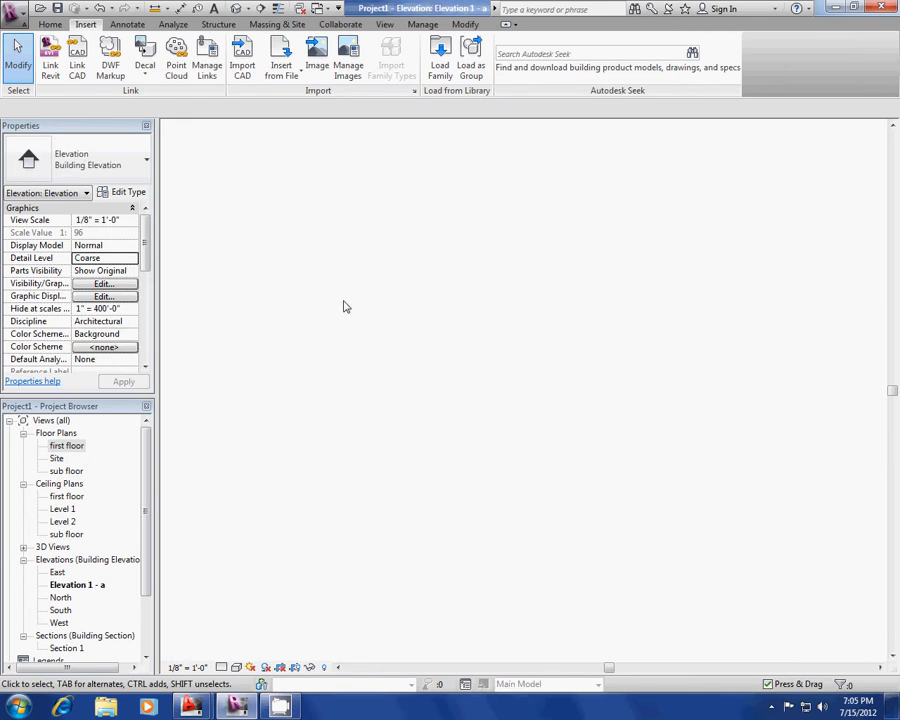
pyautogui.scroll(3, 283, 283)
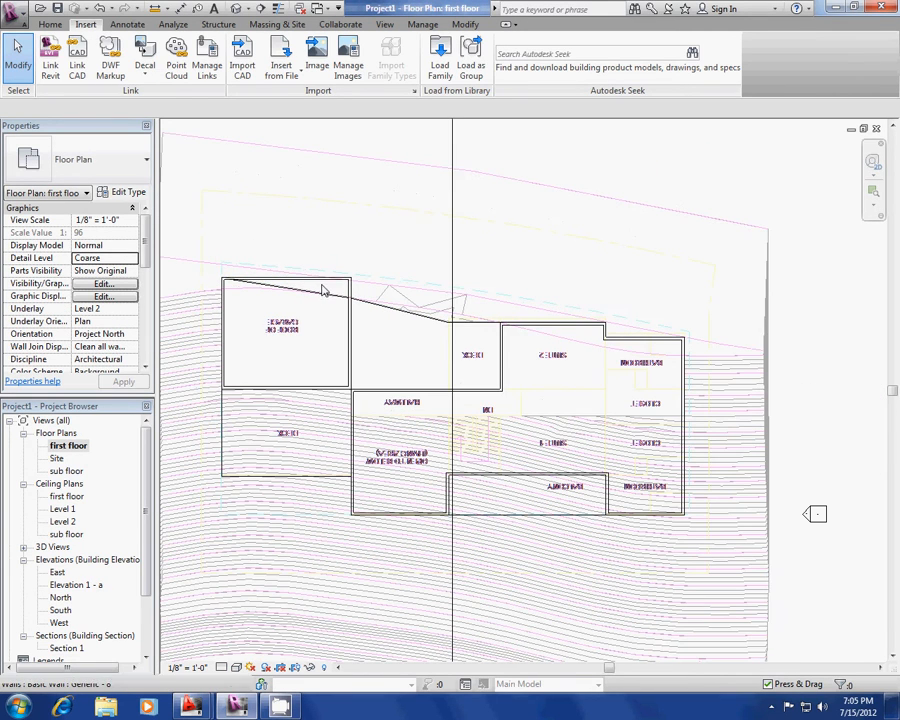
pyautogui.click(48, 24)
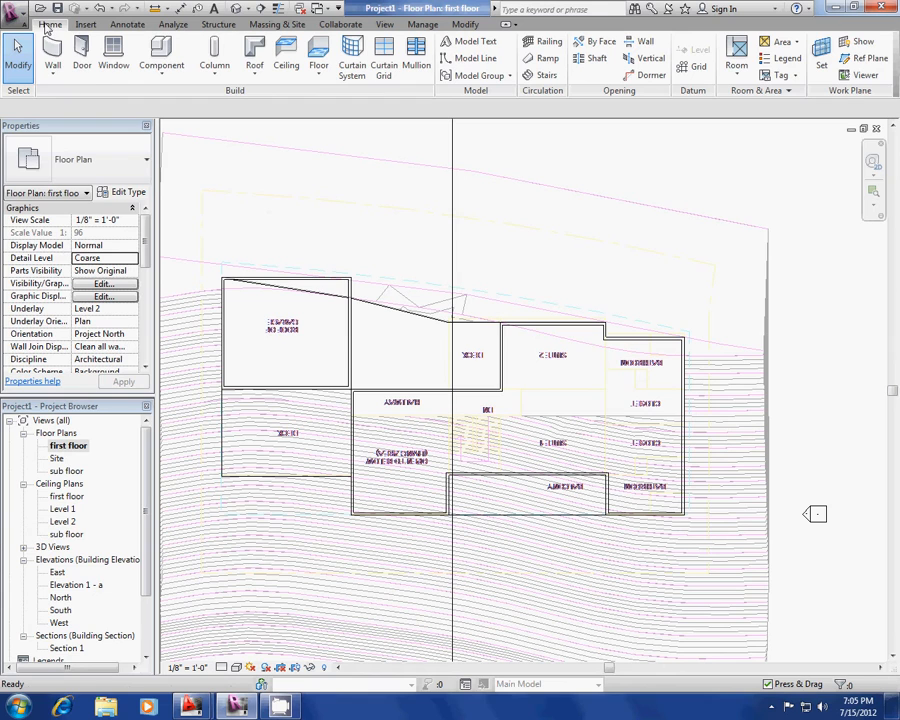
pyautogui.click(82, 55)
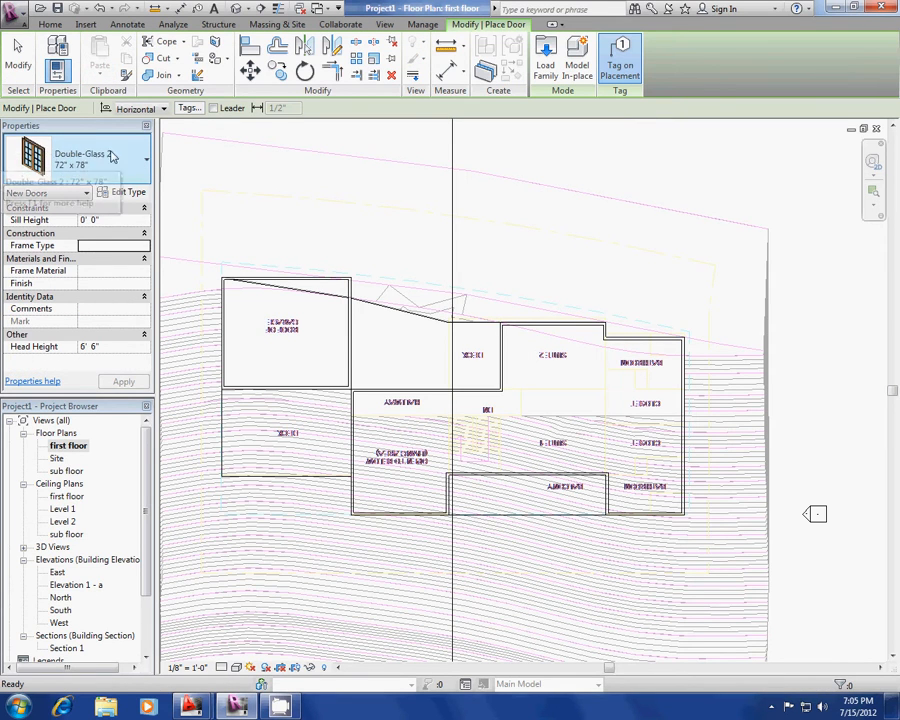
pyautogui.click(145, 160)
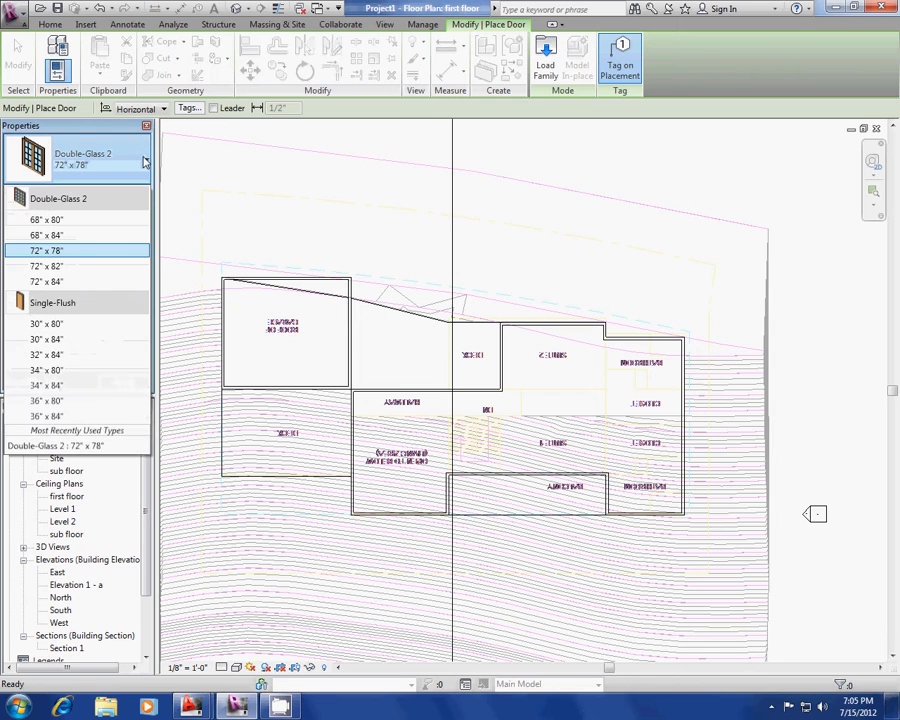
pyautogui.click(71, 284)
pyautogui.scroll(2, 466, 542)
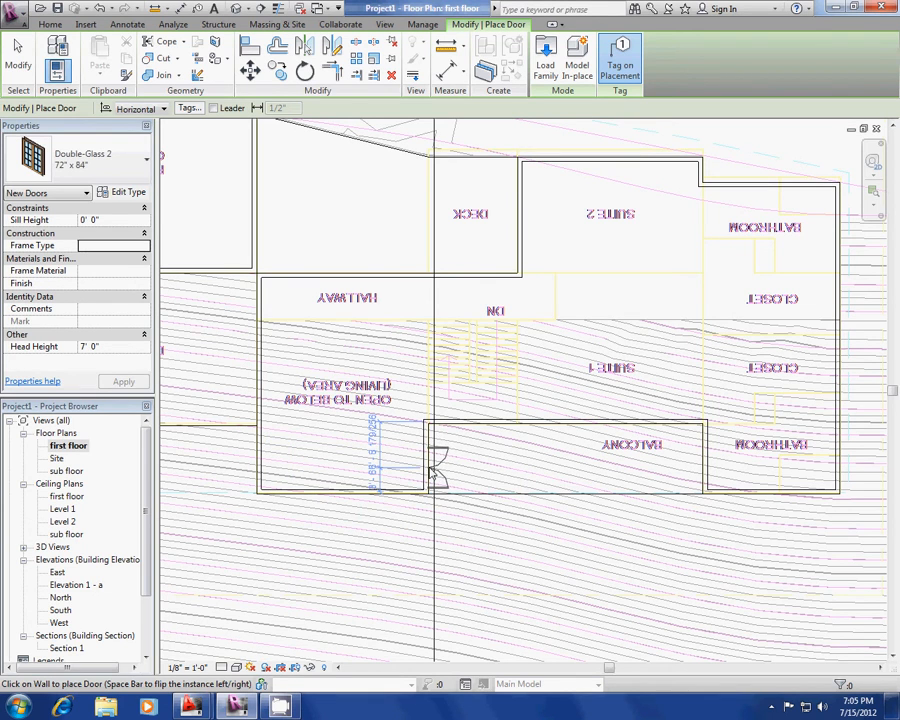
pyautogui.click(436, 468)
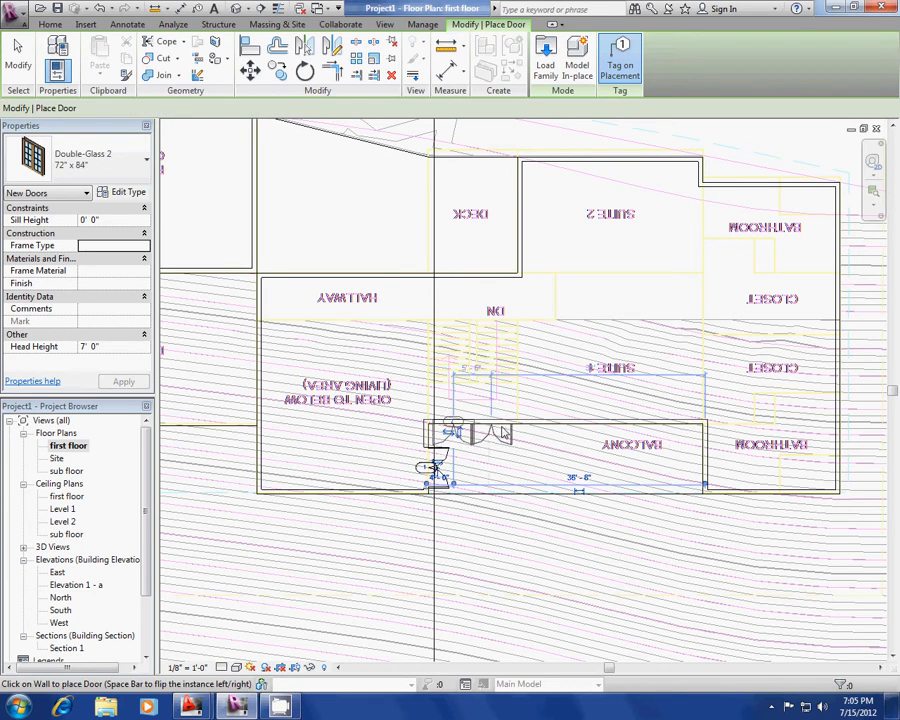
# Step: Place five more 72" x 84" double glass doors in a row along the balcony's inner wall, the end ones about 4'-0" from the corners
pyautogui.click(503, 433)
pyautogui.click(564, 433)
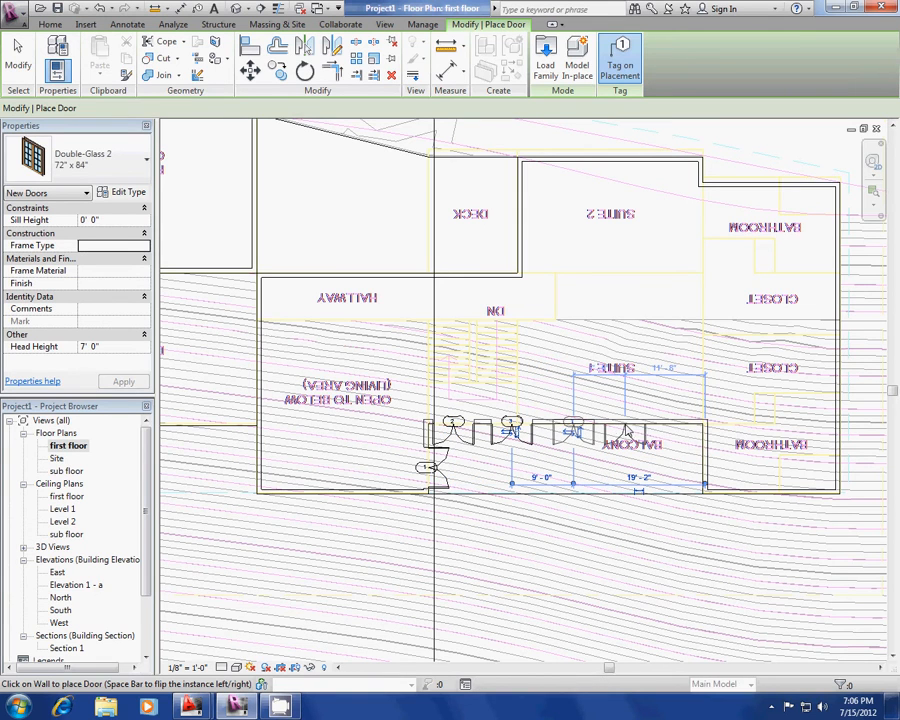
pyautogui.click(628, 433)
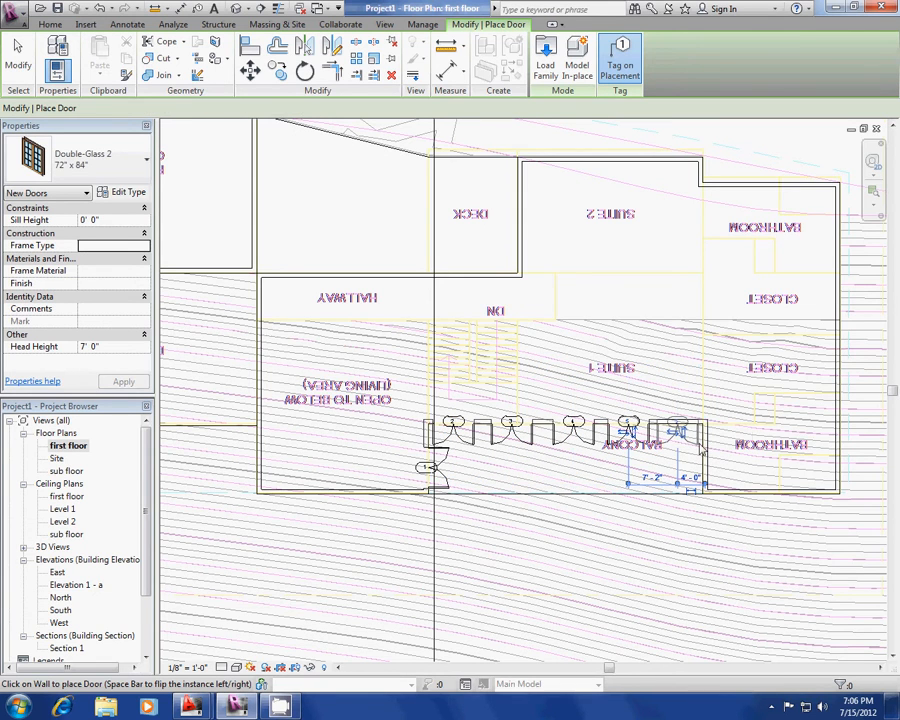
pyautogui.click(700, 446)
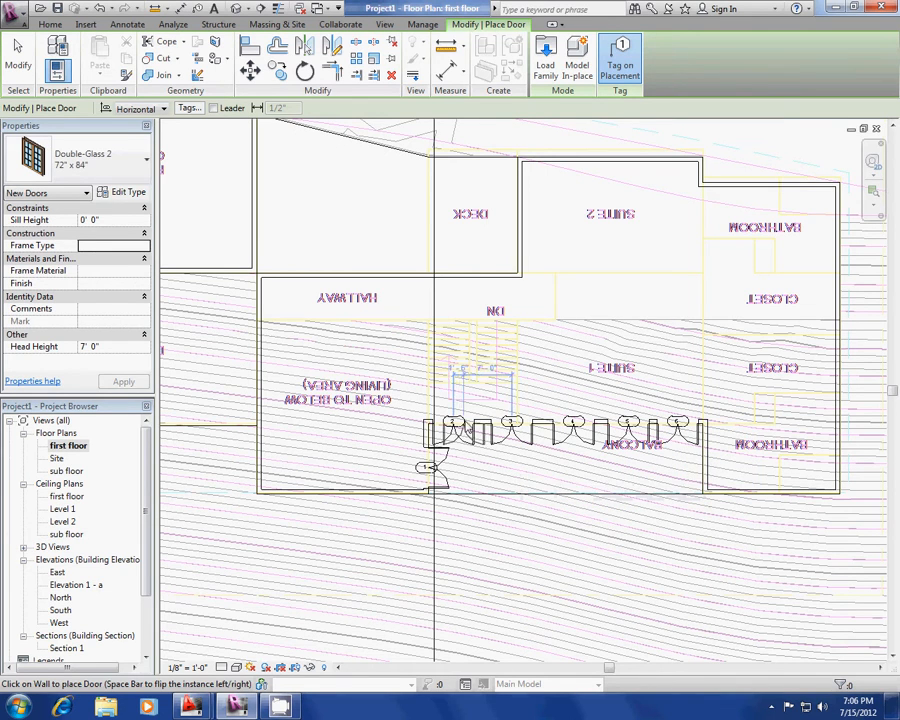
pyautogui.press('Escape')
pyautogui.press('Escape')
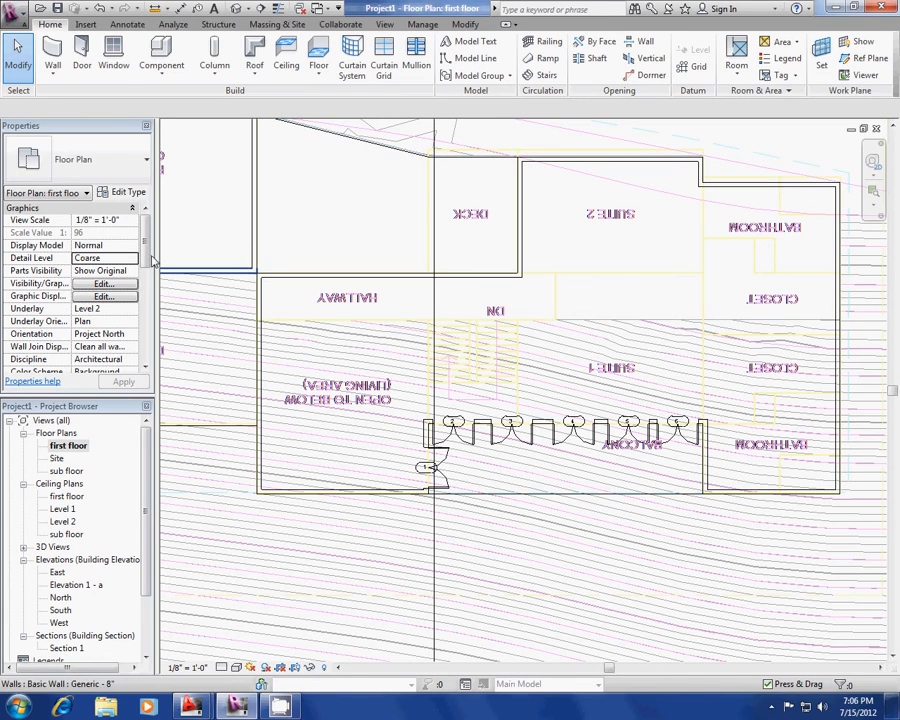
# Step: Place a 72" x 84" double glass door in the bathroom wall facing the balcony and end the Door command
pyautogui.click(82, 55)
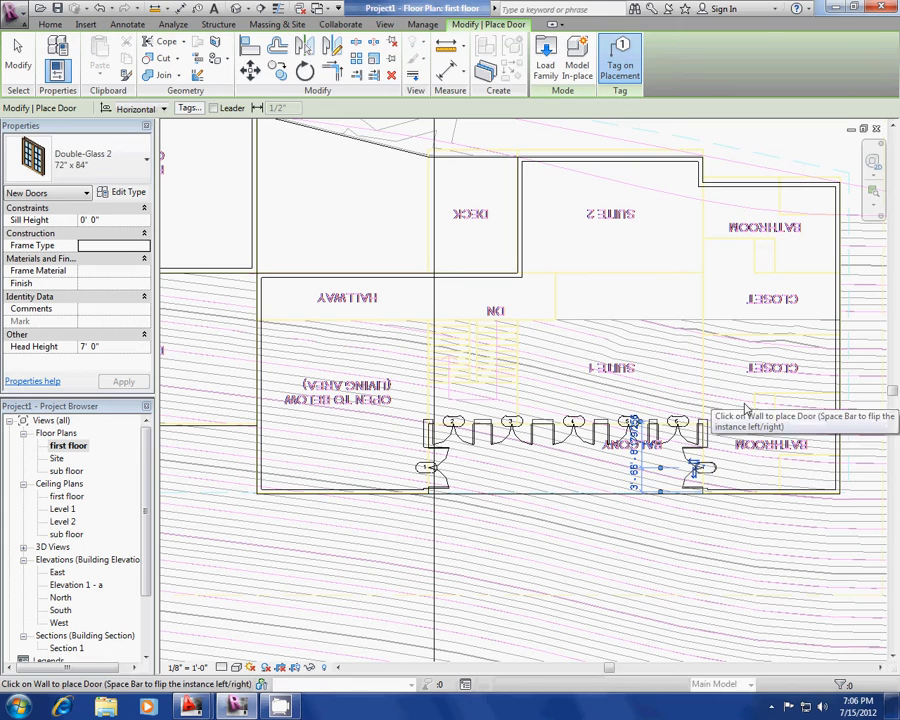
pyautogui.click(702, 470)
pyautogui.press('Escape')
pyautogui.press('Escape')
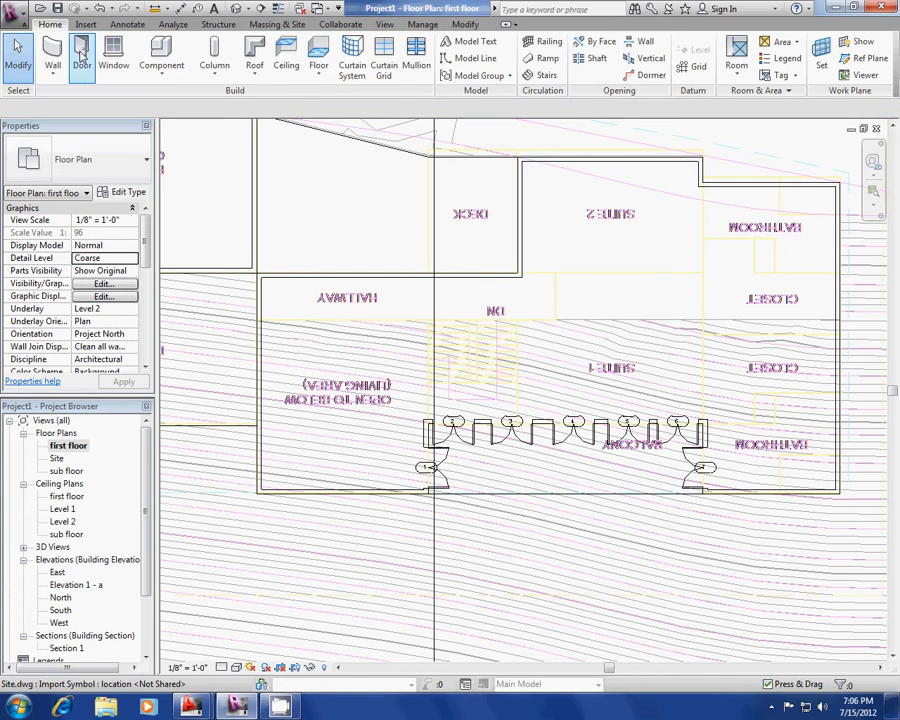
# Step: Place two 72" x 84" Double-Glass 2 doors about 9'-0" apart in the hallway and living area wall facing the deck beside the garage
pyautogui.click(82, 52)
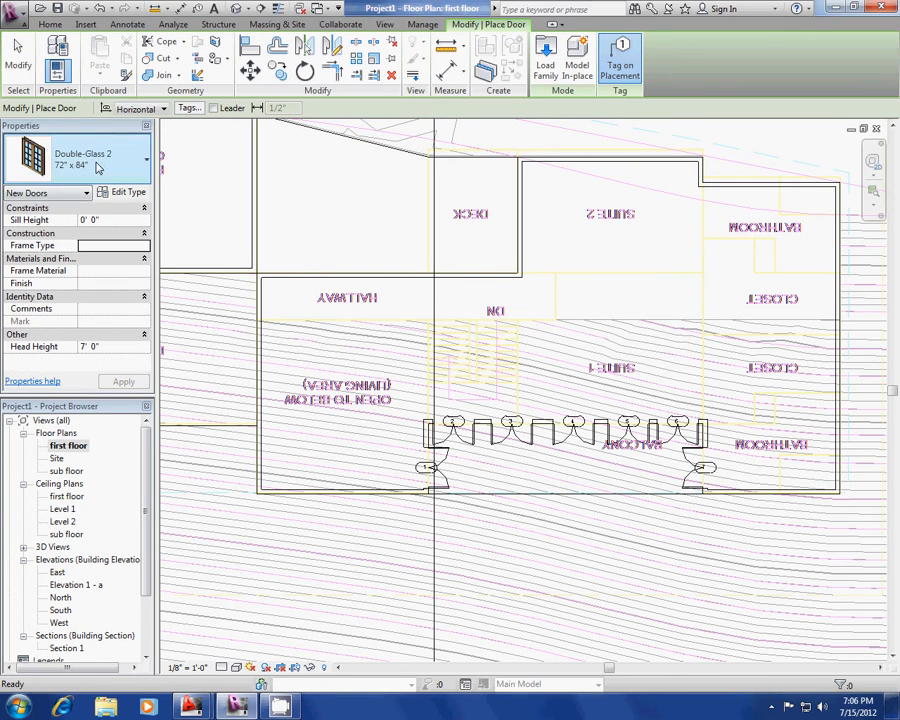
pyautogui.click(90, 158)
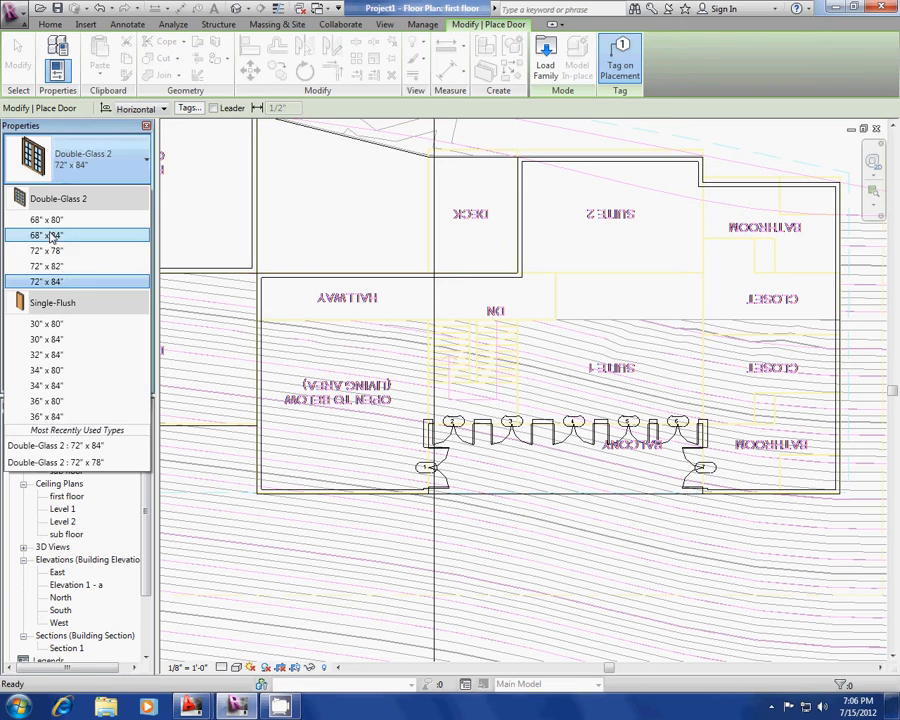
pyautogui.click(52, 283)
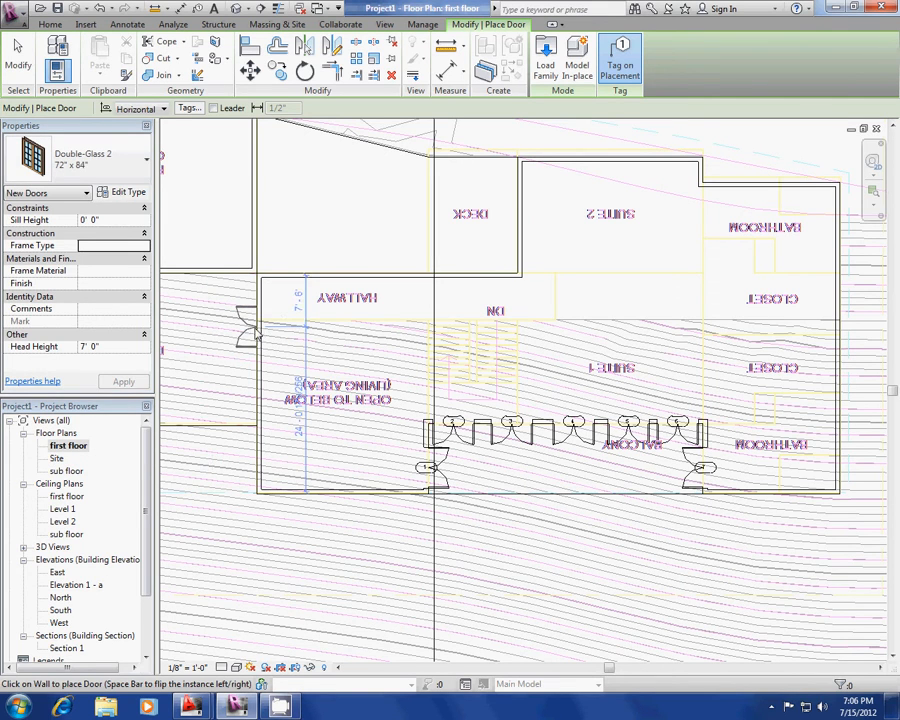
pyautogui.click(255, 317)
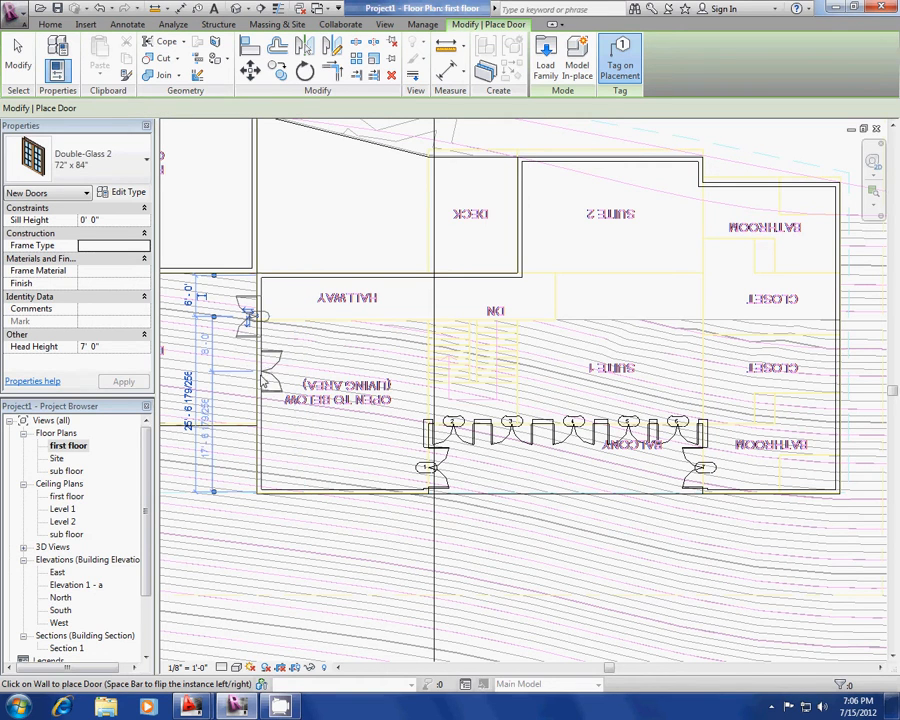
pyautogui.click(256, 380)
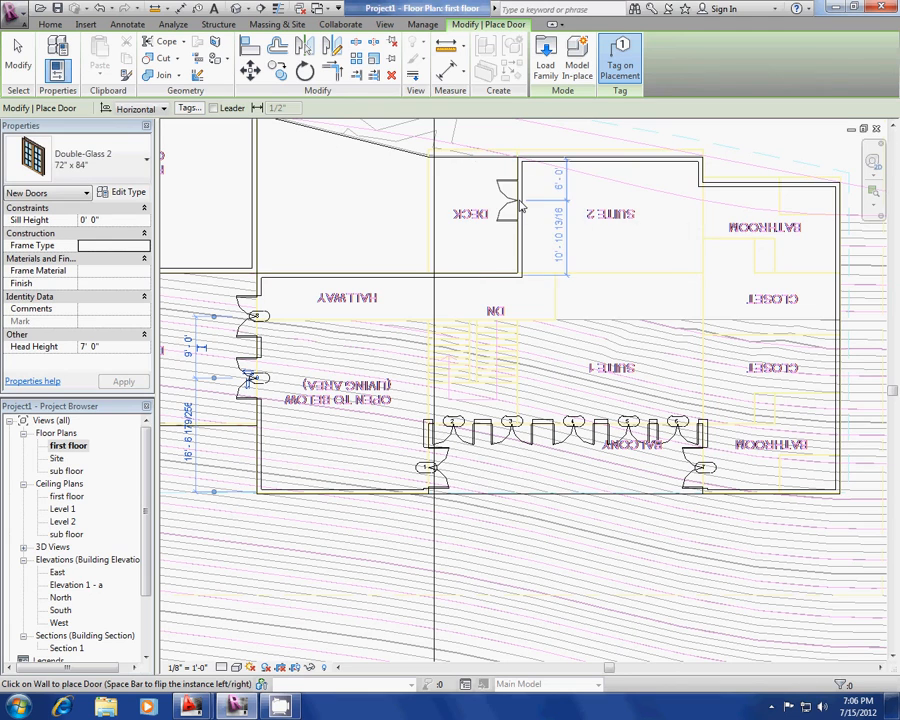
# Step: Place two more double glass doors in Suite 2's deck wall, about 6'-0" from its outer corner and 4'-0" from the hallway wall
pyautogui.click(515, 205)
pyautogui.click(517, 248)
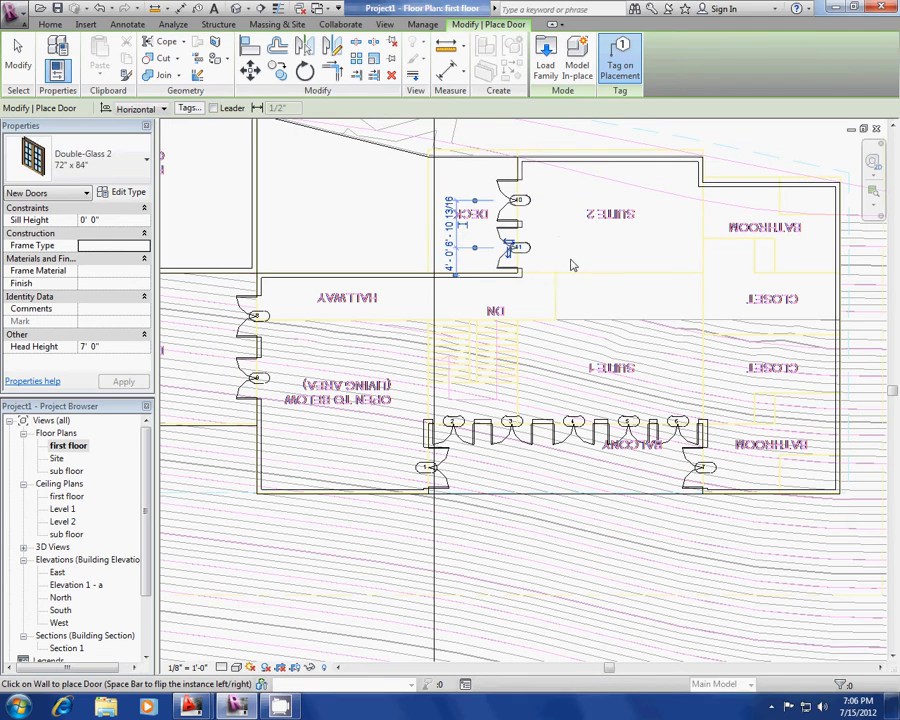
pyautogui.press('Escape')
pyautogui.press('Escape')
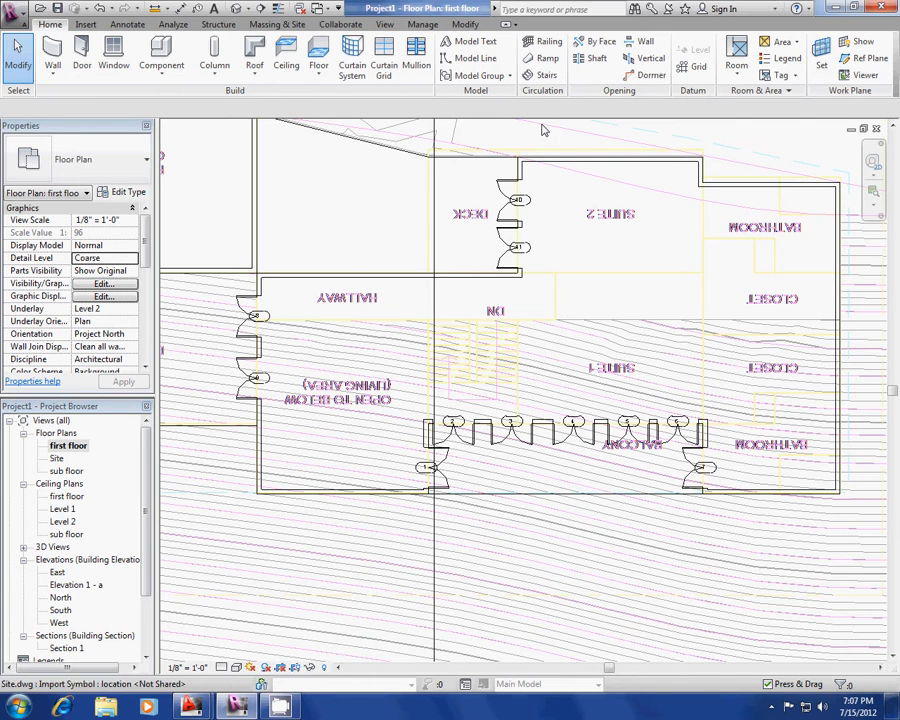
# Step: Check door 10's offset in Suite 2's deck wall by moving its temporary dimension's witness line between the adjoining wall's outer face and centerline
pyautogui.scroll(3, 540, 130)
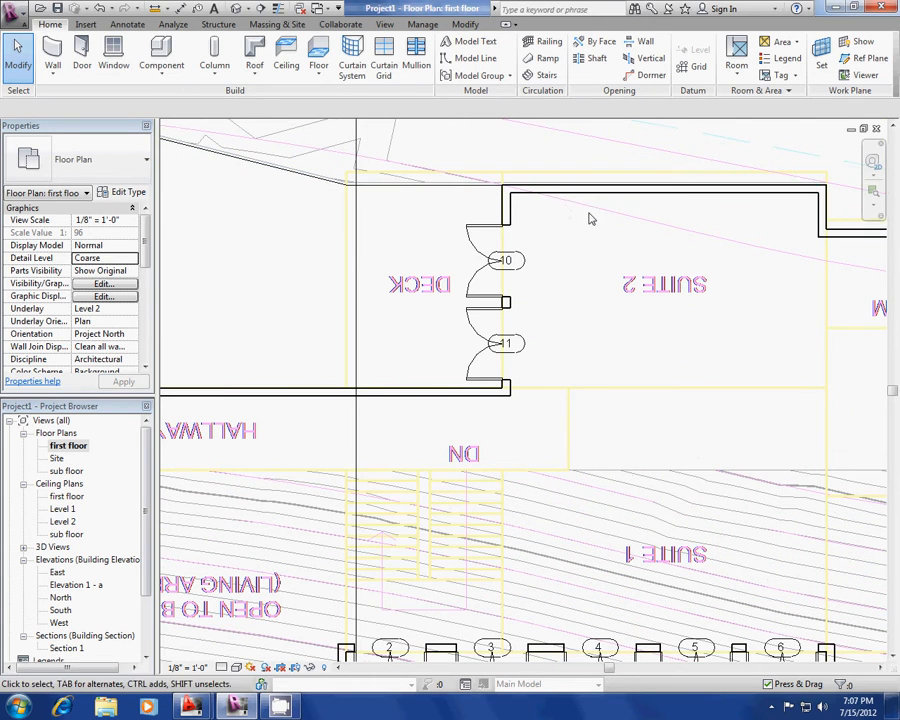
pyautogui.moveTo(587, 213); pyautogui.dragTo(526, 280, button='middle')
pyautogui.scroll(1, 432, 285)
pyautogui.click(428, 298)
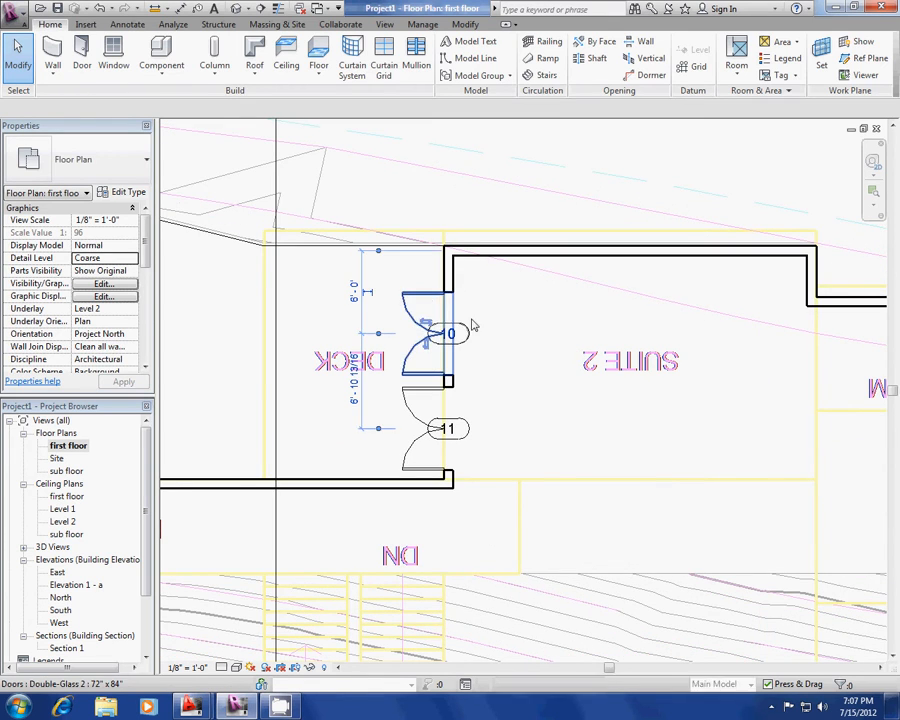
pyautogui.scroll(1, 470, 335)
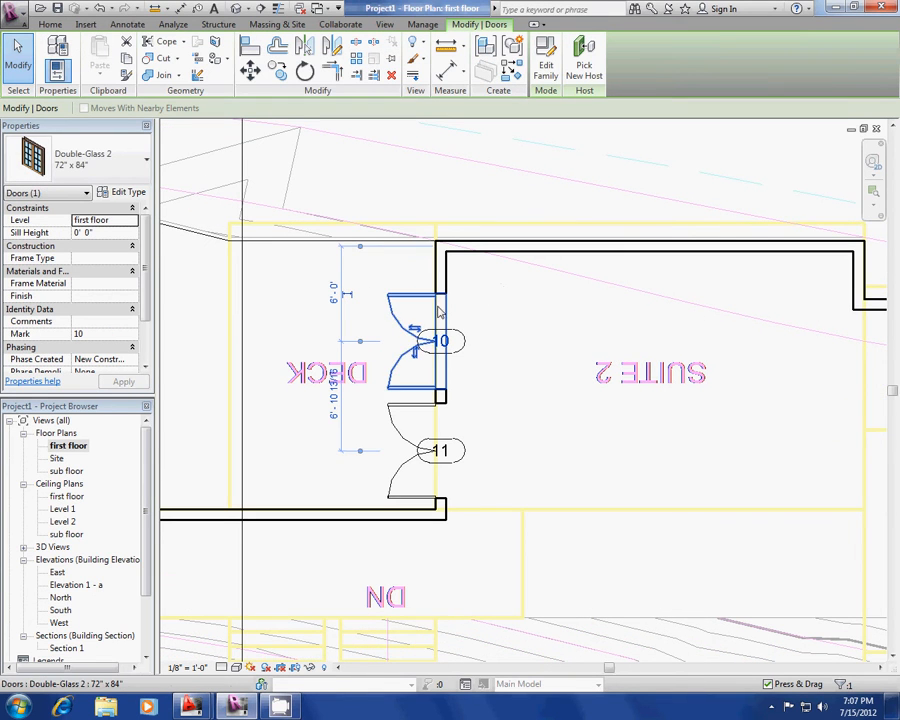
pyautogui.click(522, 352)
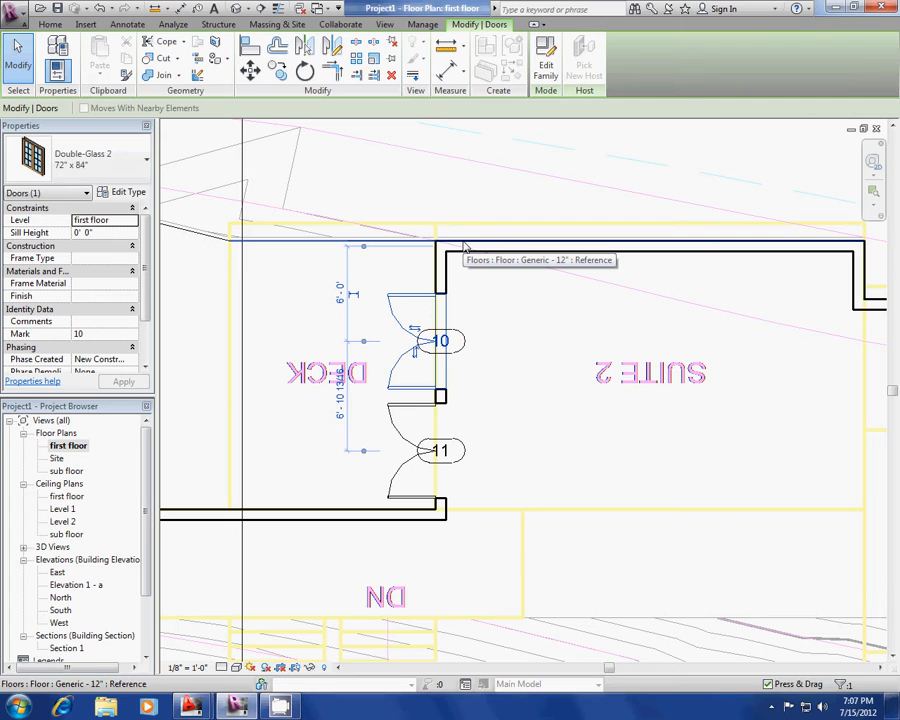
pyautogui.moveTo(463, 247); pyautogui.dragTo(464, 245)
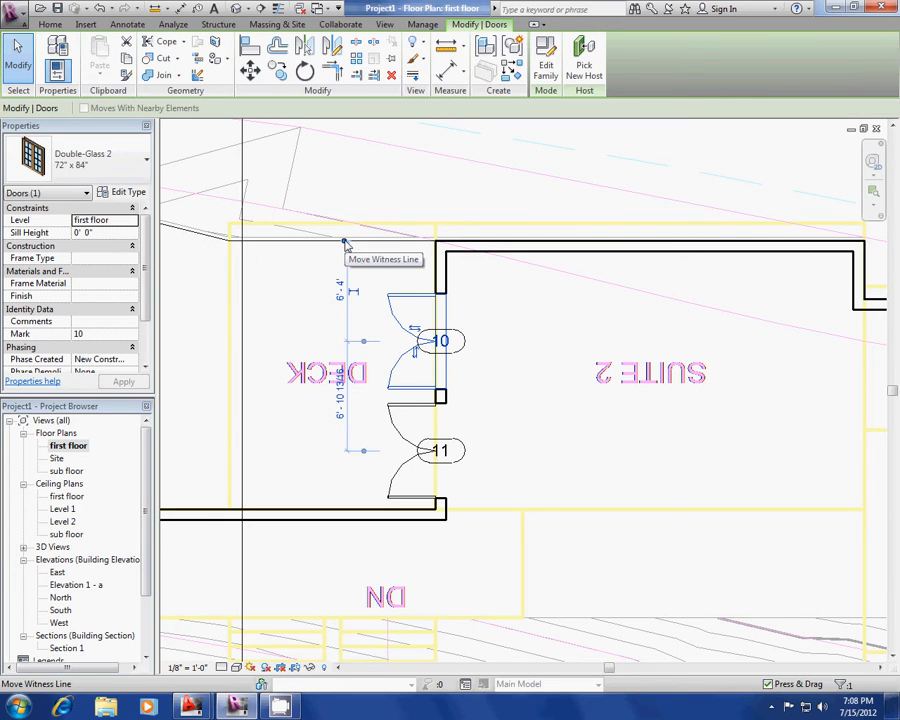
pyautogui.moveTo(344, 243); pyautogui.dragTo(465, 257)
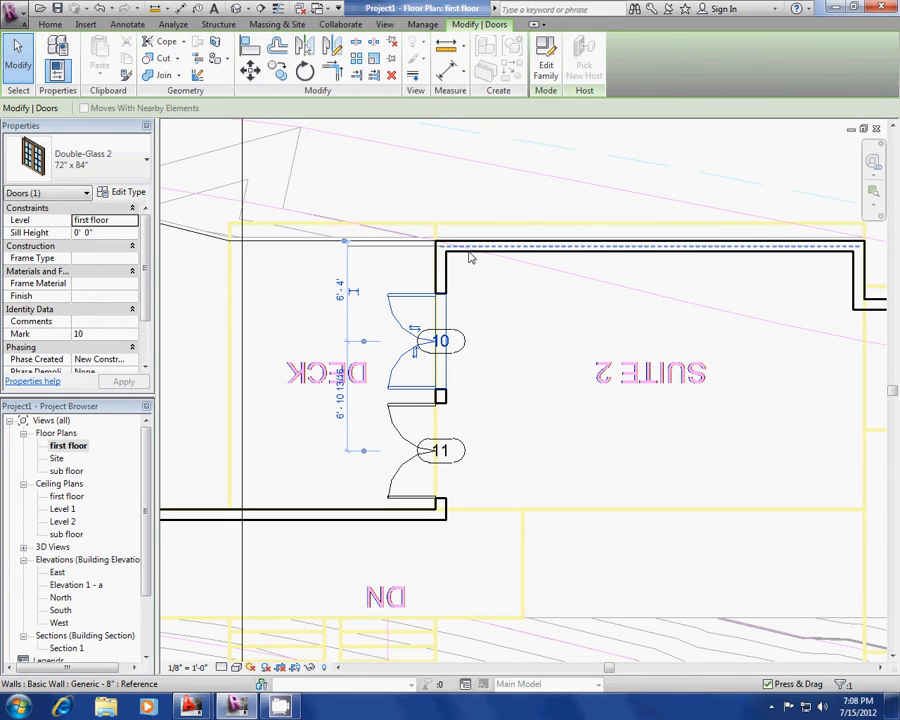
pyautogui.press('Escape')
pyautogui.press('Escape')
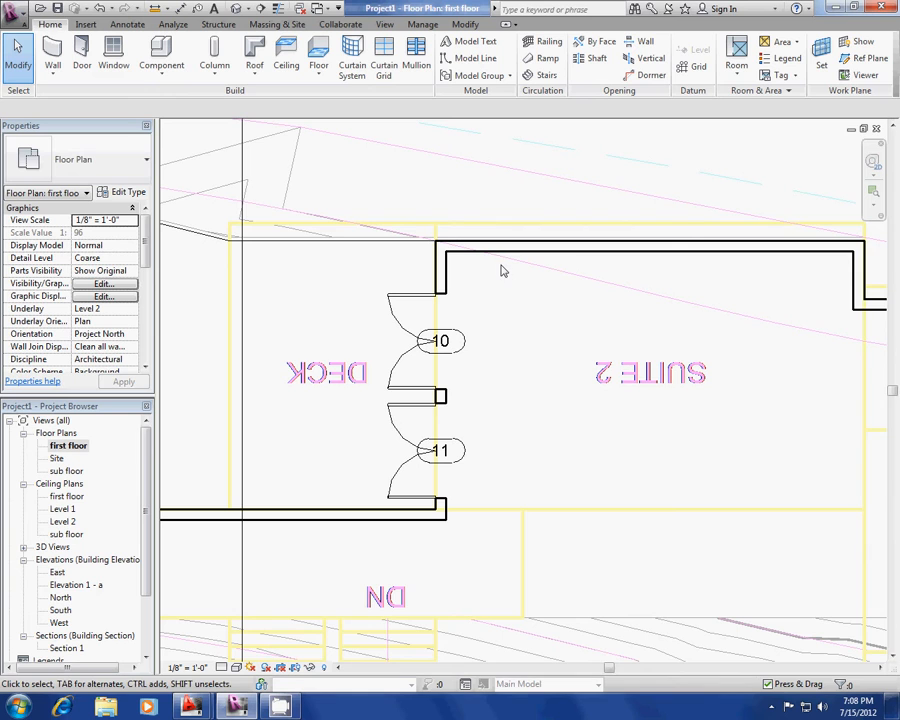
# Step: Turn on thin line display and set the first floor plan's detail level to Fine
pyautogui.scroll(4, 486, 243)
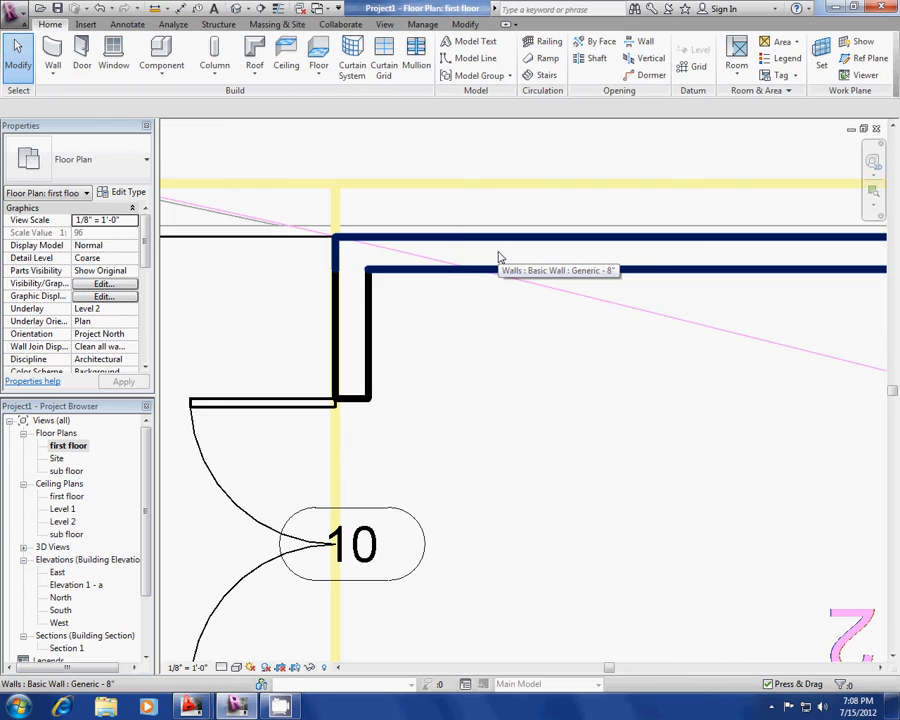
pyautogui.scroll(1, 480, 245)
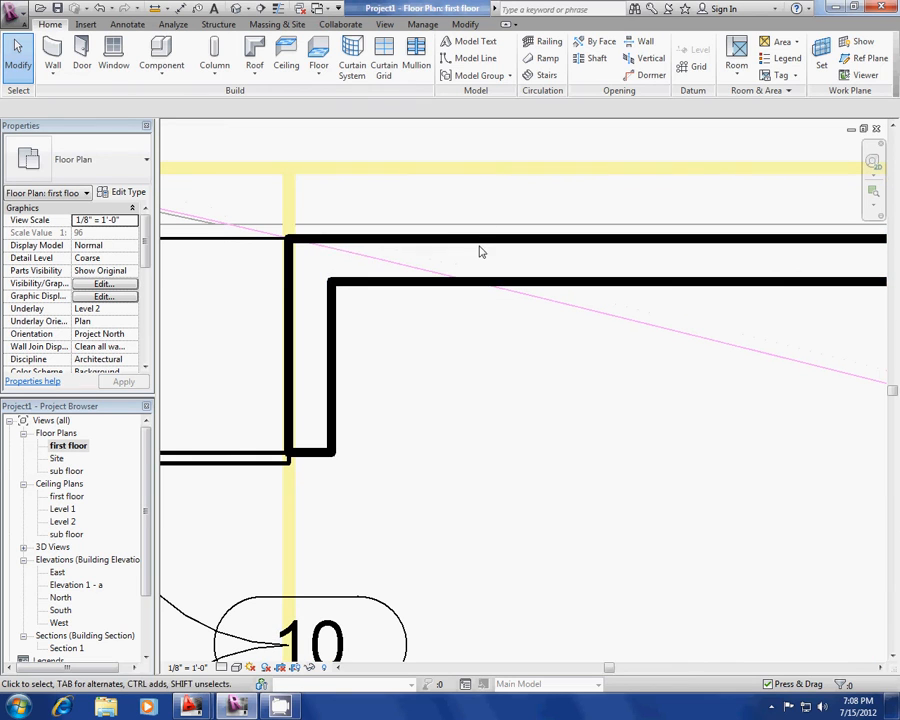
pyautogui.click(280, 10)
pyautogui.scroll(2, 389, 257)
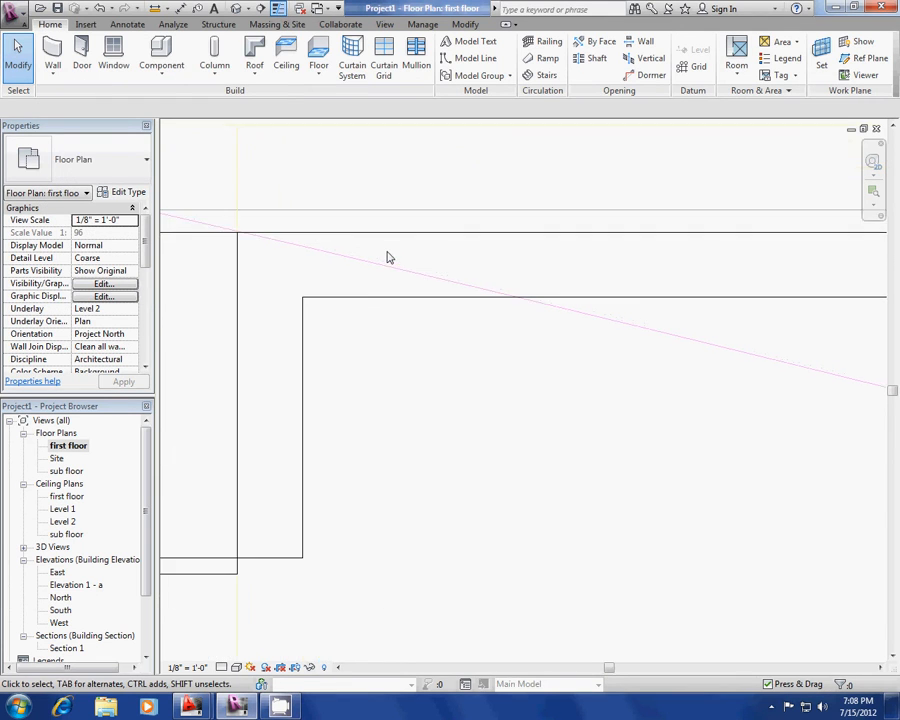
pyautogui.scroll(1, 366, 250)
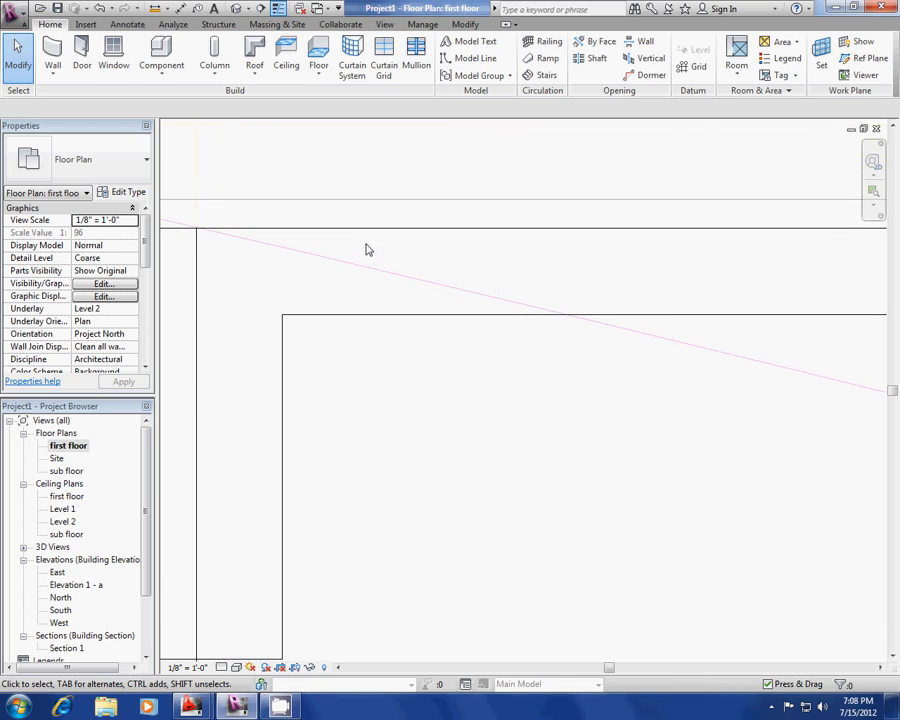
pyautogui.click(221, 667)
pyautogui.click(236, 652)
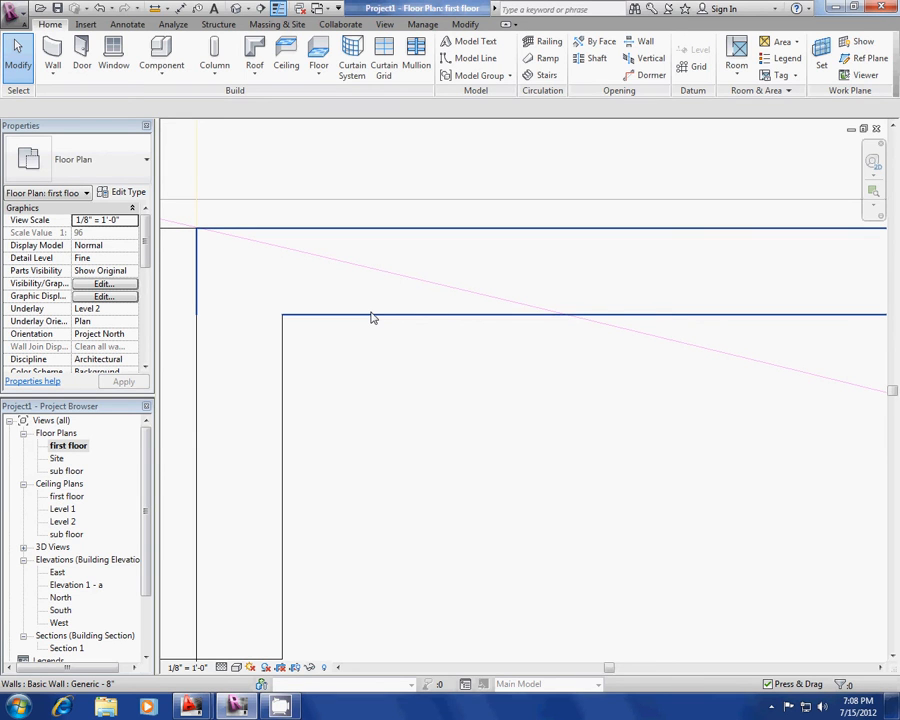
# Step: Examine the whole first floor plan, then switch to the 3D view and inspect the house's walls and doors
pyautogui.scroll(5, 446, 402)
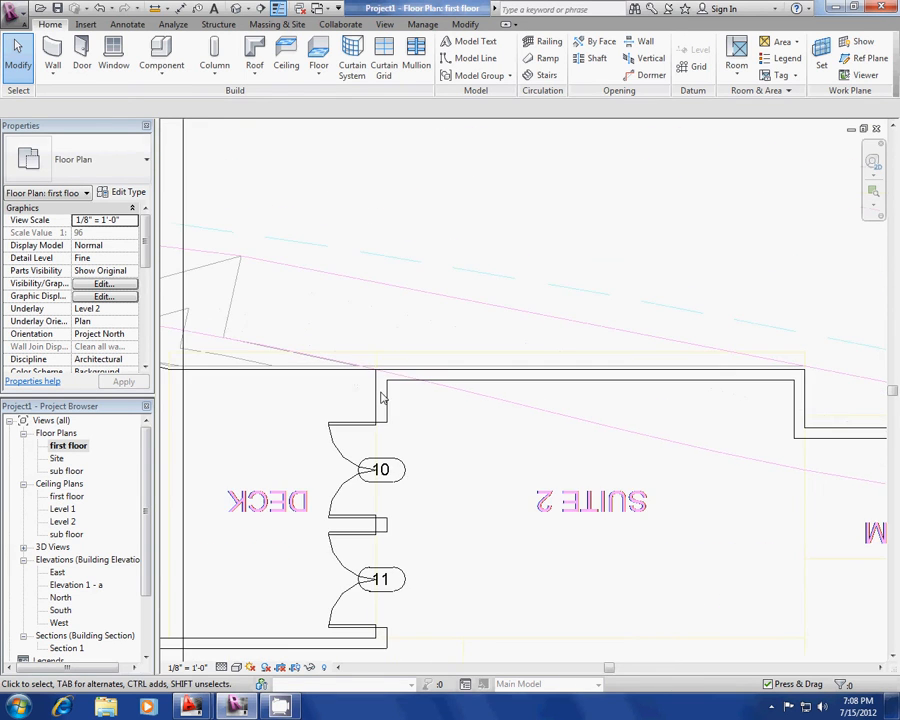
pyautogui.scroll(-5, 448, 400)
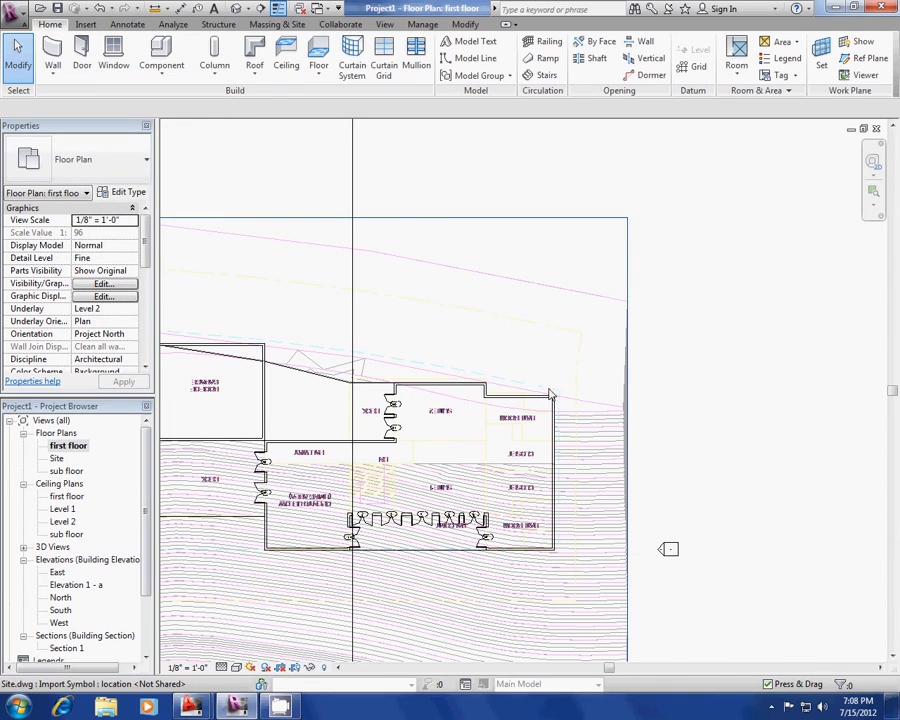
pyautogui.scroll(-3, 540, 392)
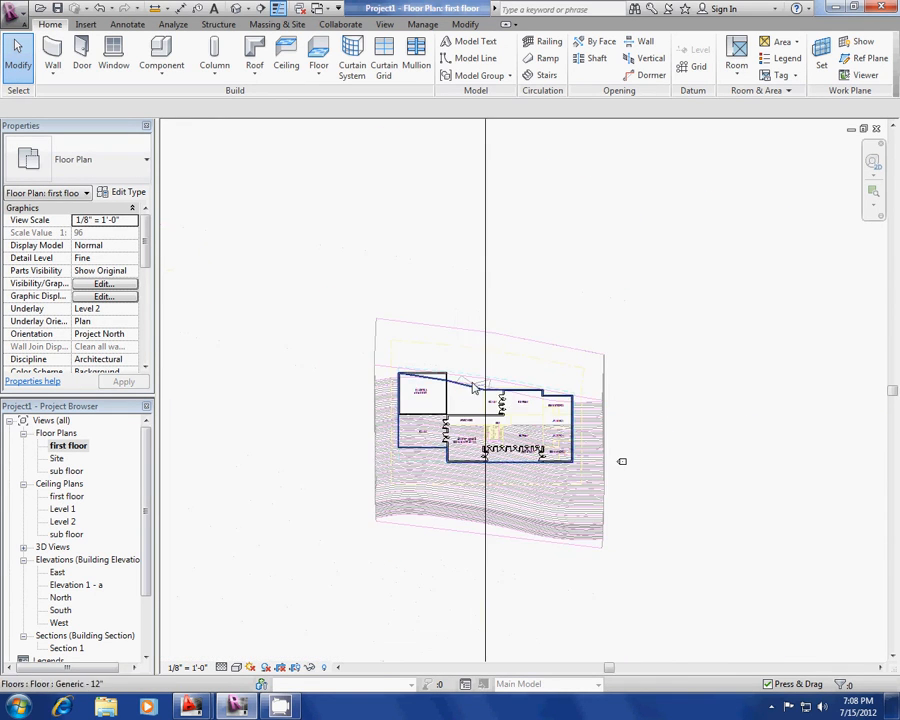
pyautogui.scroll(2, 476, 386)
pyautogui.hotkey('ctrl', 'Tab')
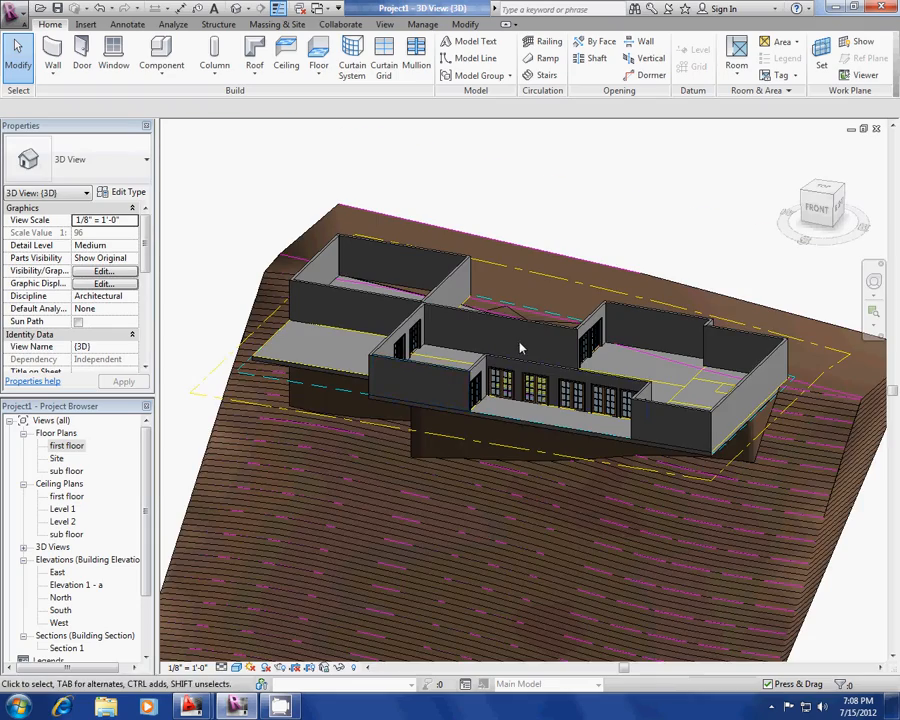
pyautogui.scroll(3, 520, 348)
pyautogui.keyDown('shift'); pyautogui.moveTo(520, 348); pyautogui.dragTo(315, 315, button='middle'); pyautogui.keyUp('shift')
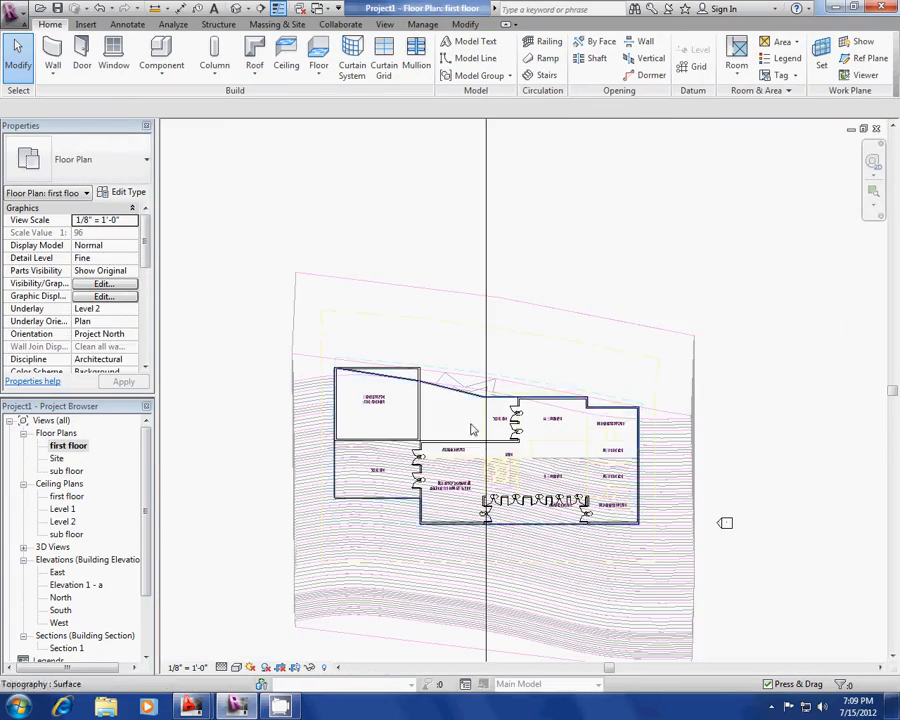
# Step: Place three Fixed 36" x 48" windows in a row in the living area's outer wall on the first floor plan
pyautogui.scroll(2, 470, 424)
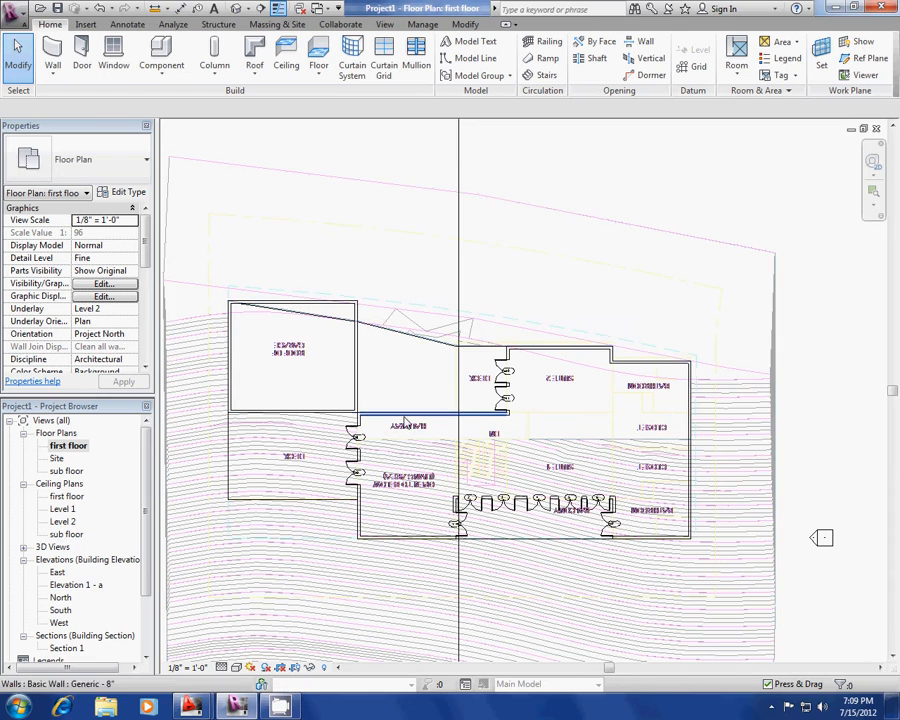
pyautogui.click(113, 55)
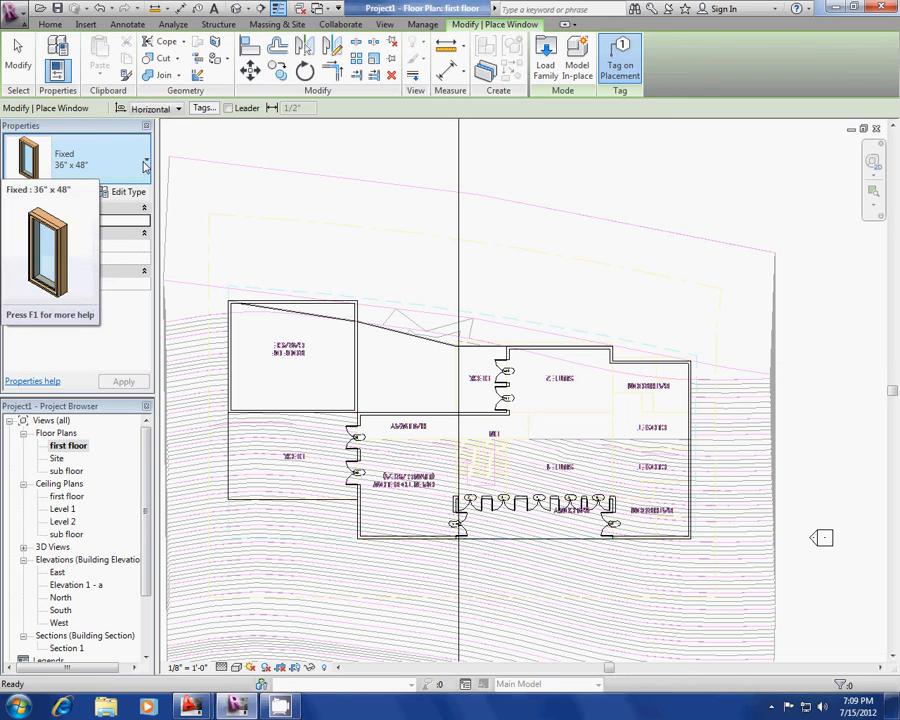
pyautogui.scroll(3, 402, 440)
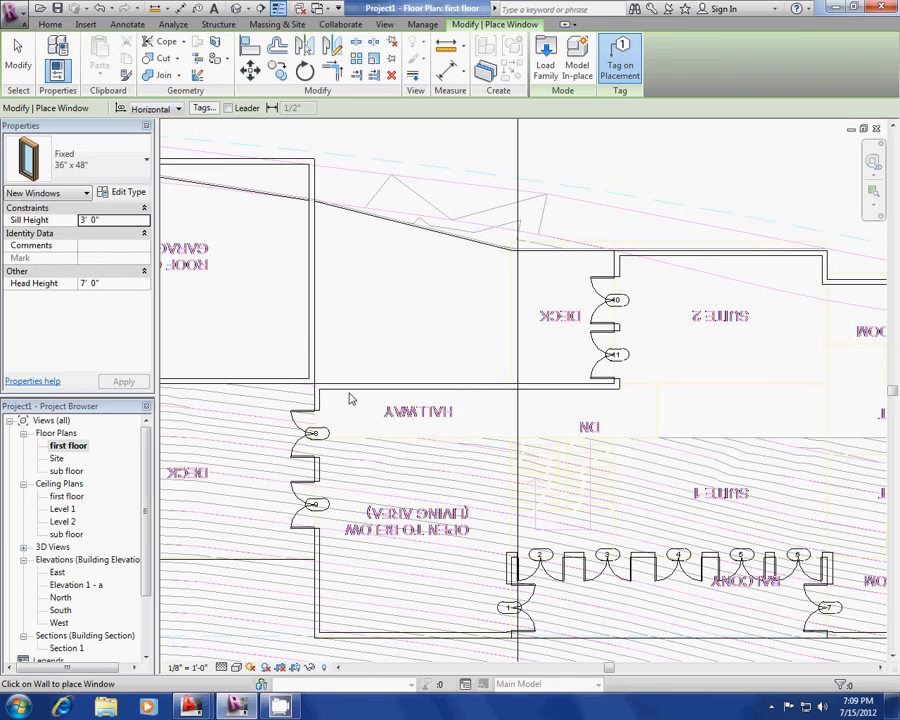
pyautogui.click(355, 638)
pyautogui.click(395, 638)
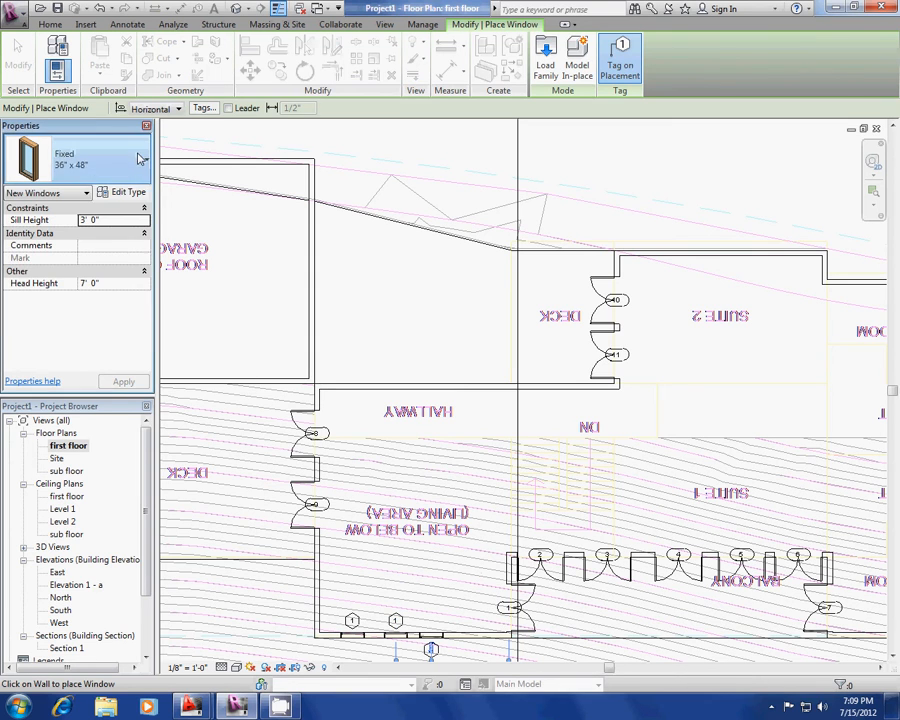
# Step: Place Fixed 36" x 72" windows, one more in the living area's outer wall and three in the bathroom's outer wall beside the balcony
pyautogui.click(95, 167)
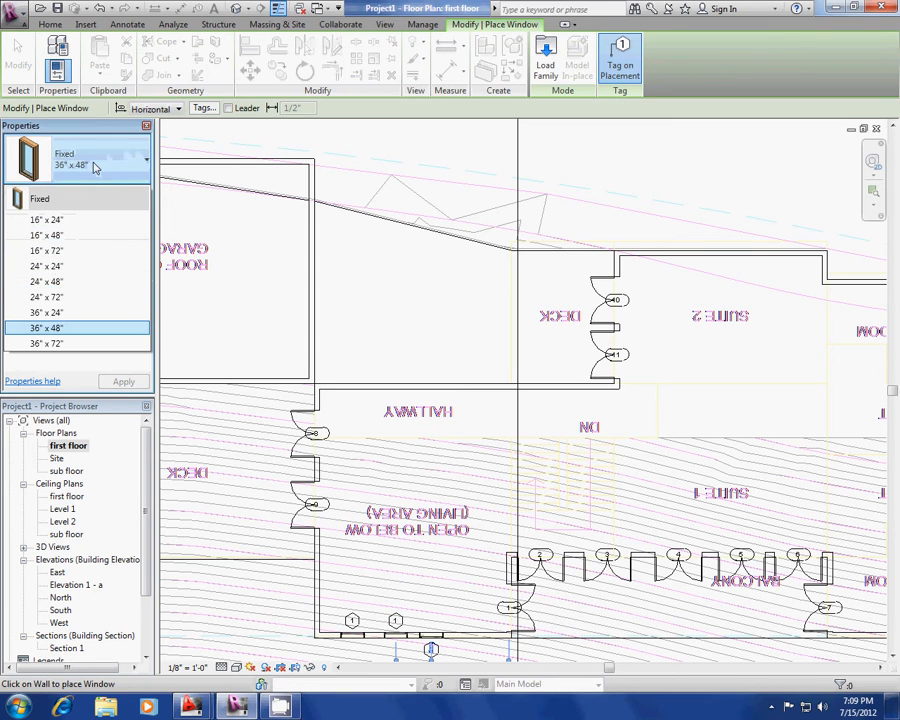
pyautogui.click(60, 344)
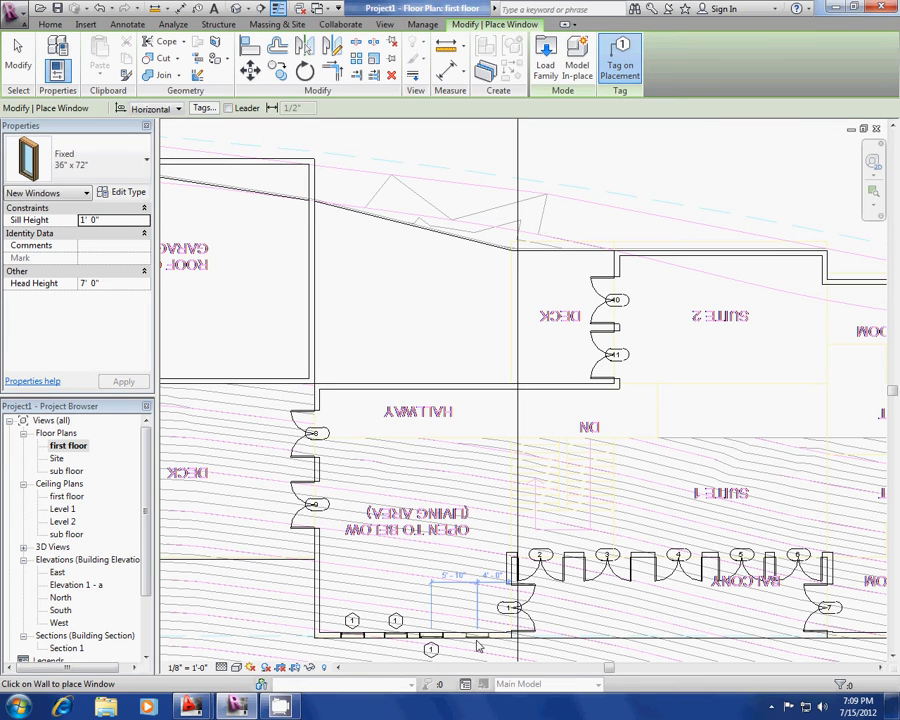
pyautogui.moveTo(855, 636); pyautogui.dragTo(565, 601, button='middle')
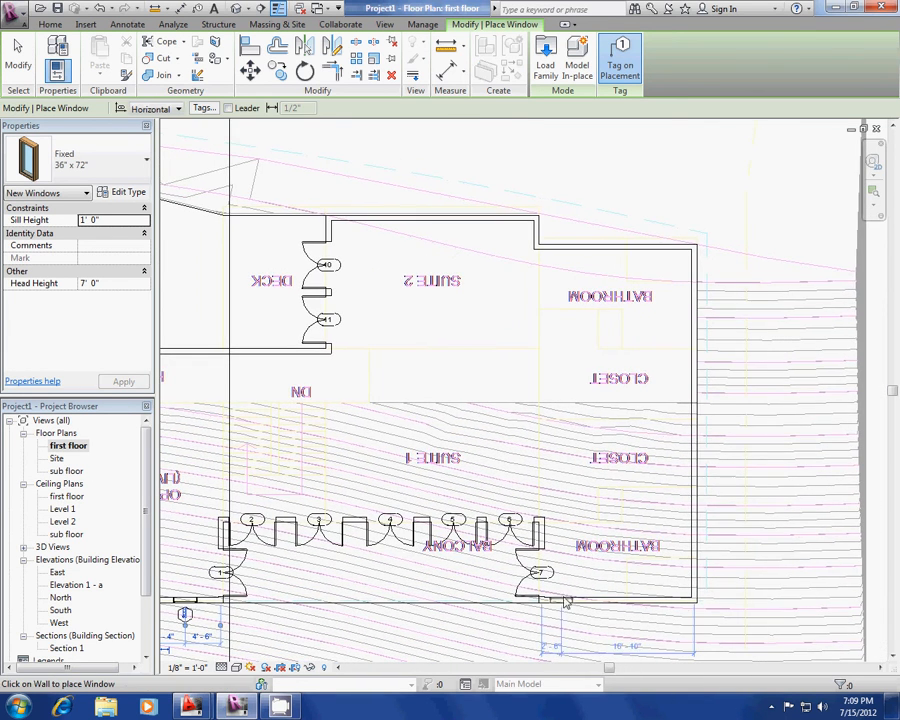
pyautogui.click(622, 603)
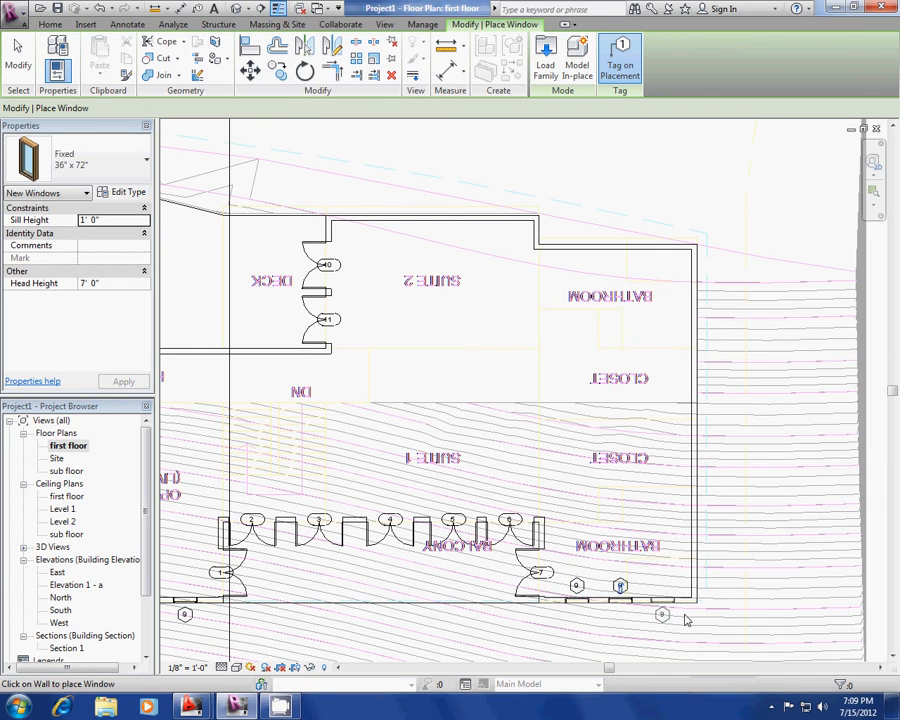
pyautogui.press('Escape')
pyautogui.press('Escape')
pyautogui.scroll(-2, 759, 557)
pyautogui.scroll(4, 668, 585)
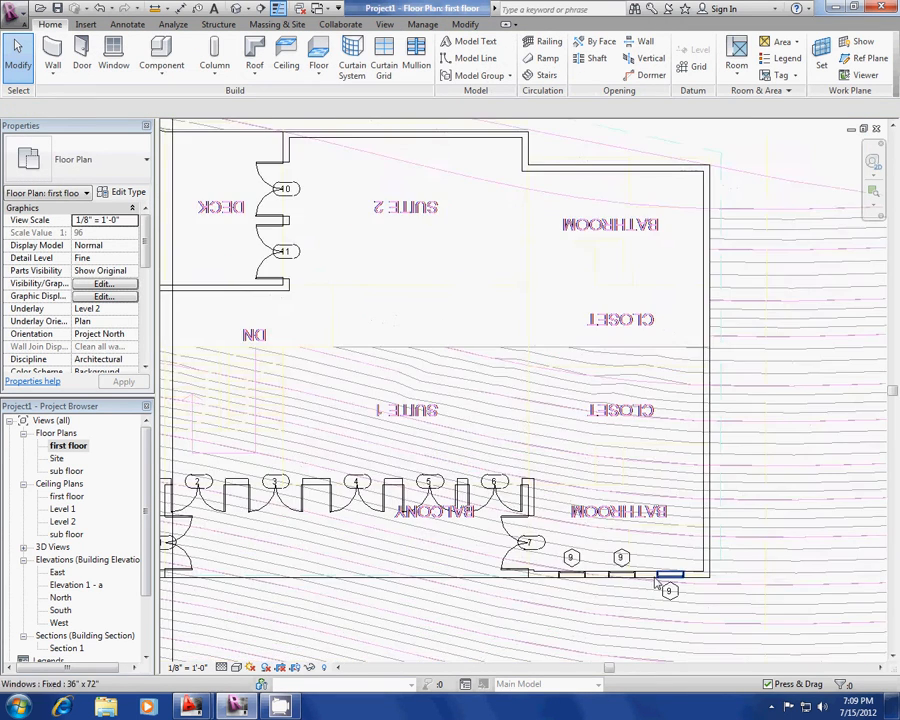
pyautogui.click(672, 578)
pyautogui.press('Escape')
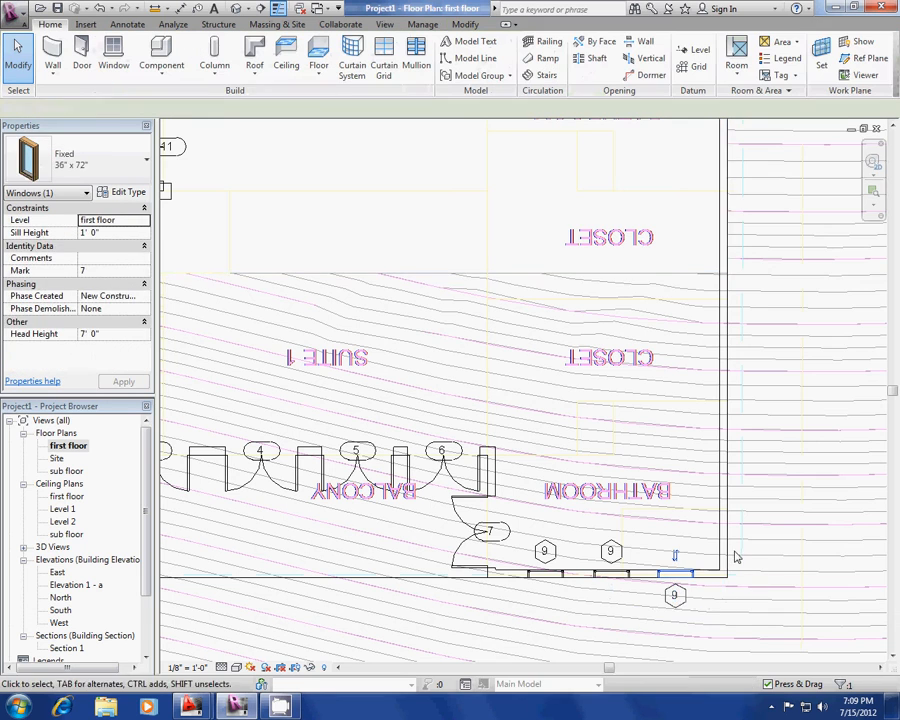
pyautogui.scroll(-3, 728, 558)
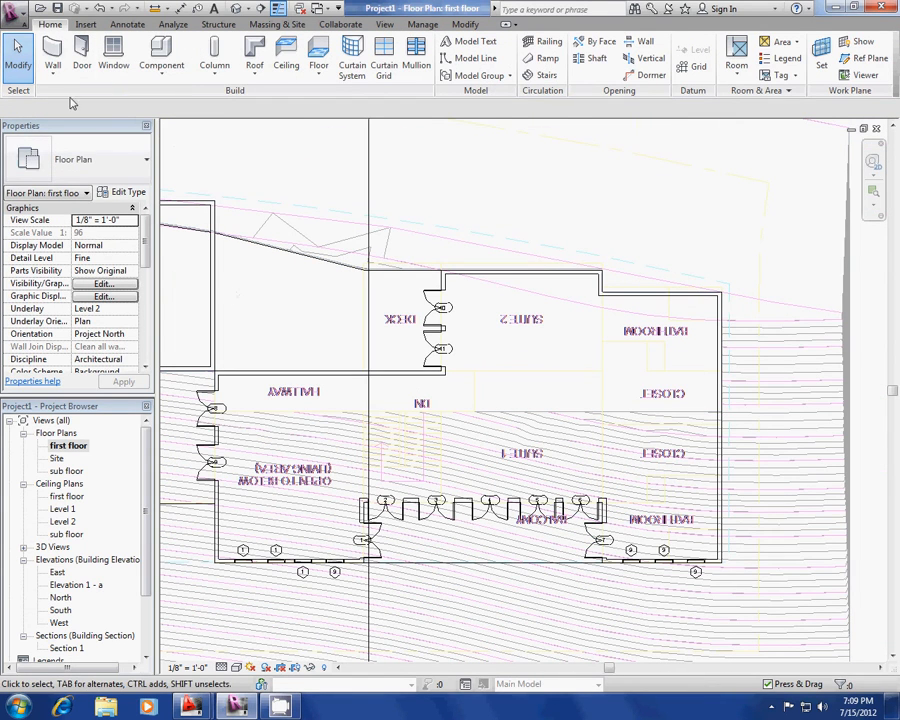
# Step: Open the Windows folder of the US Imperial library for loading a window family
pyautogui.click(113, 55)
pyautogui.press('Escape')
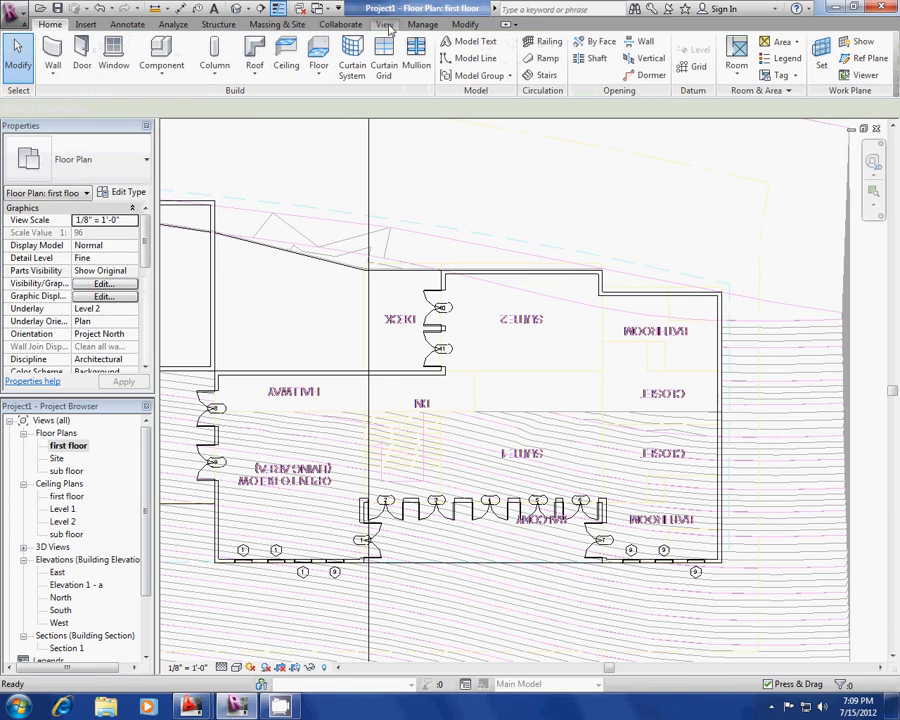
pyautogui.click(86, 24)
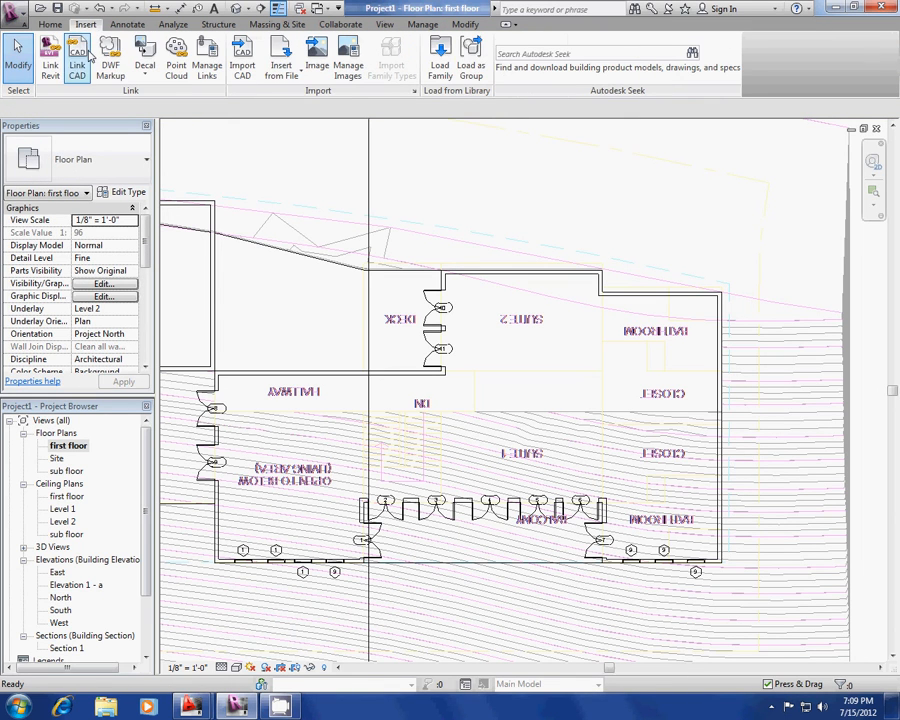
pyautogui.click(443, 55)
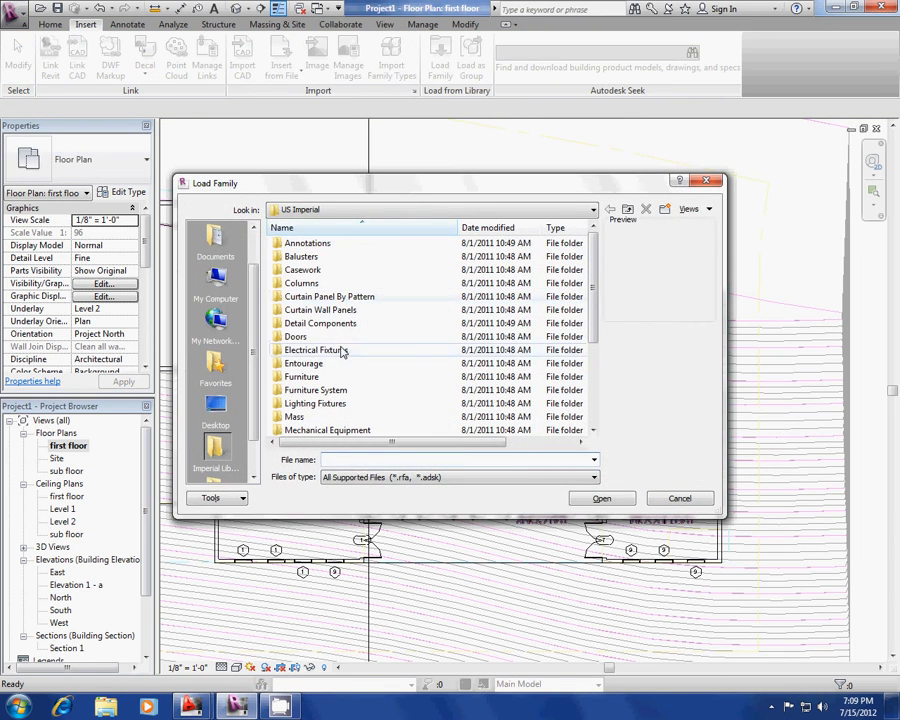
pyautogui.scroll(-4, 325, 300)
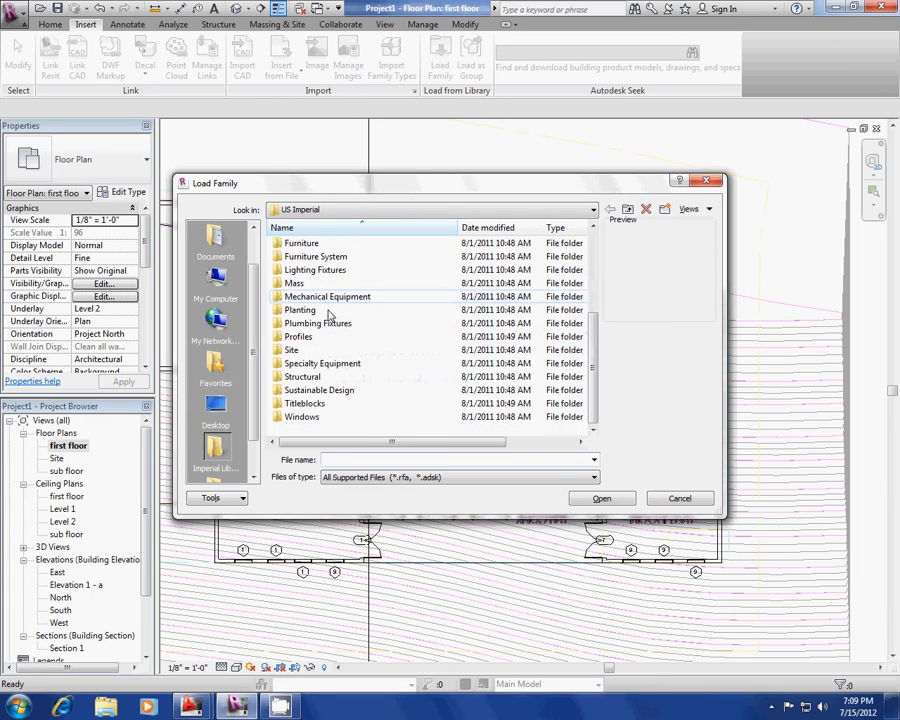
pyautogui.doubleClick(304, 418)
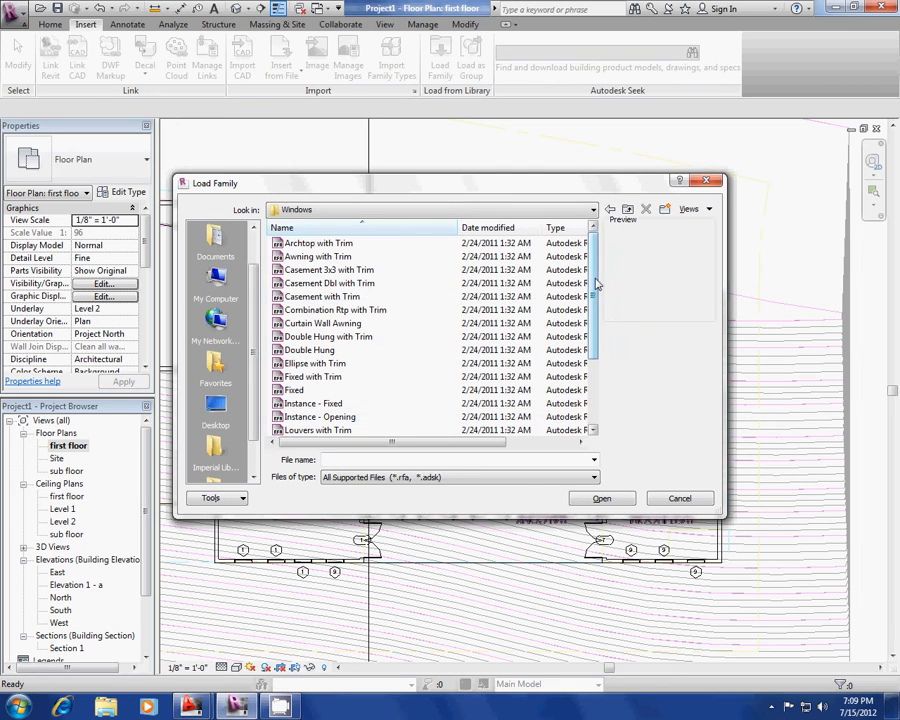
pyautogui.moveTo(596, 284); pyautogui.dragTo(600, 352)
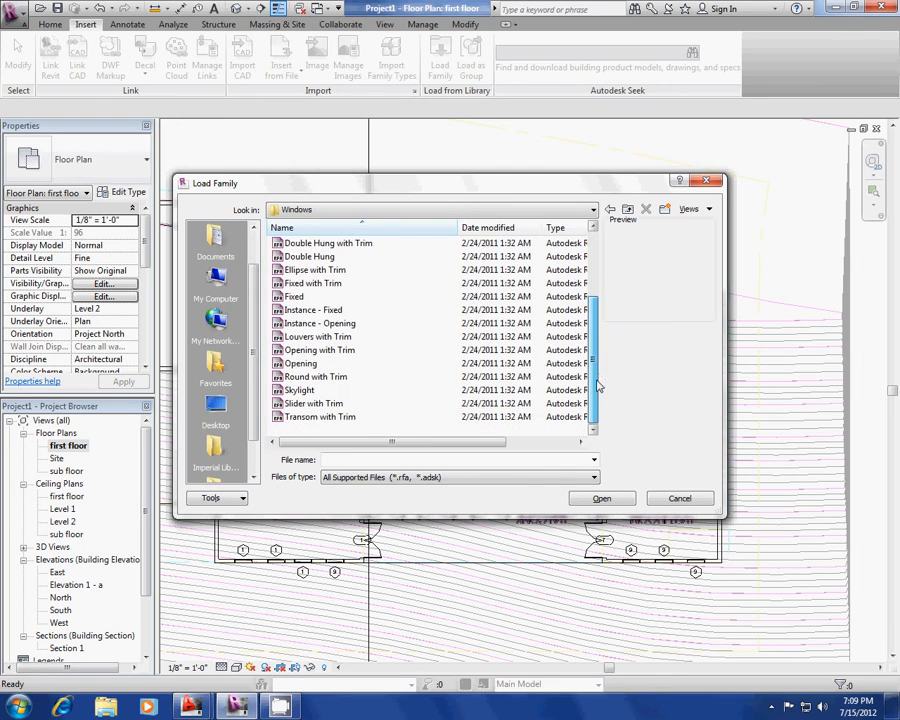
# Step: Examine the previews of the window families in the Windows folder, from Transom with Trim back to Archtop with Trim
pyautogui.click(307, 418)
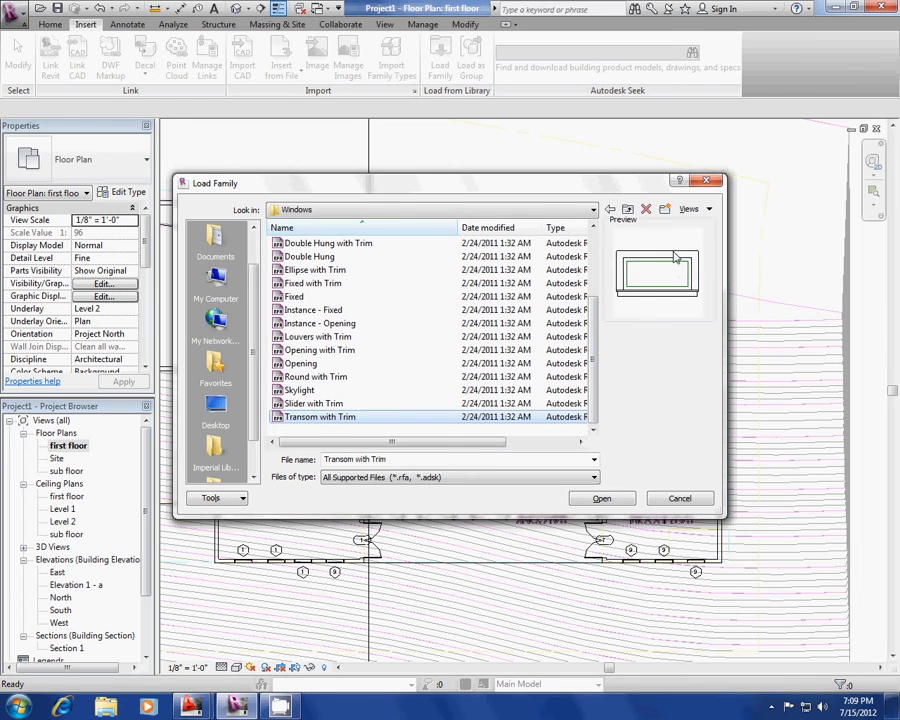
pyautogui.click(316, 377)
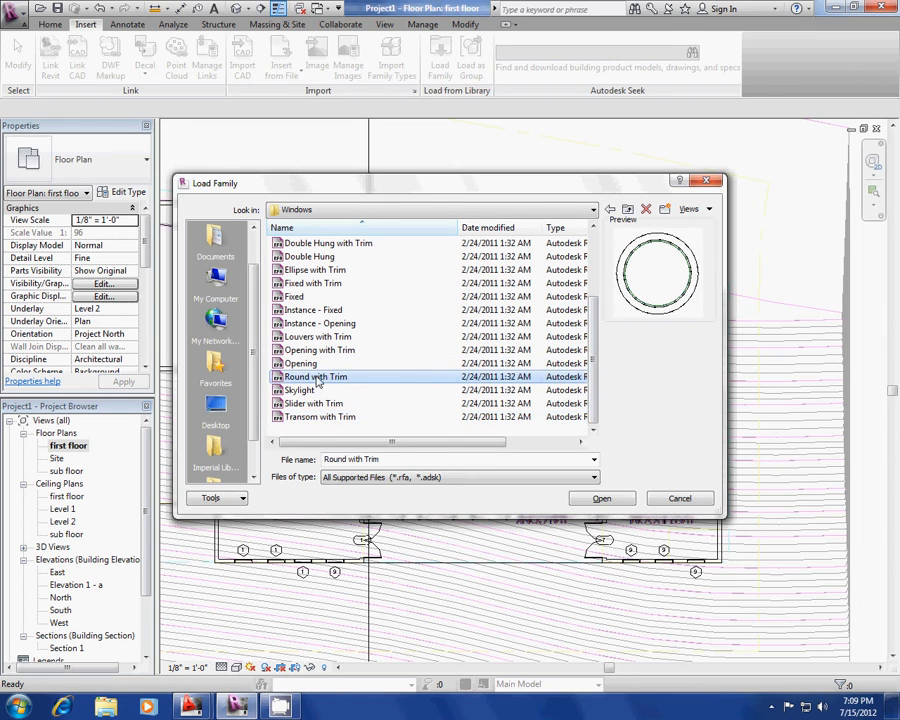
pyautogui.press('Up')
pyautogui.press('Up')
pyautogui.press('Up')
pyautogui.press('Up')
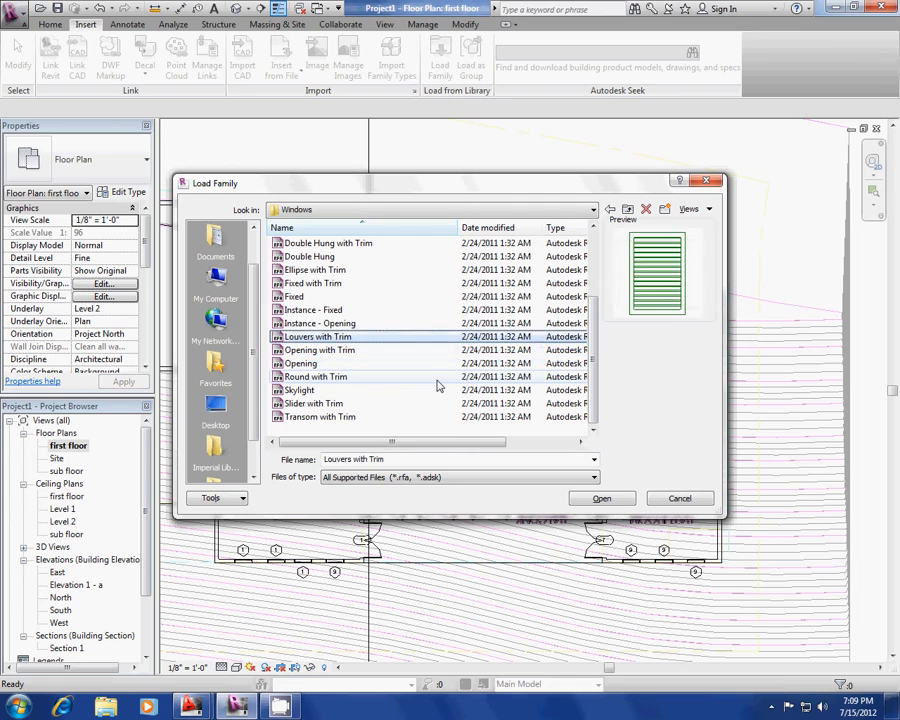
pyautogui.press('Up')
pyautogui.press('Up')
pyautogui.press('Up')
pyautogui.press('Up')
pyautogui.press('Up')
pyautogui.press('Up')
pyautogui.press('Up')
pyautogui.press('Up')
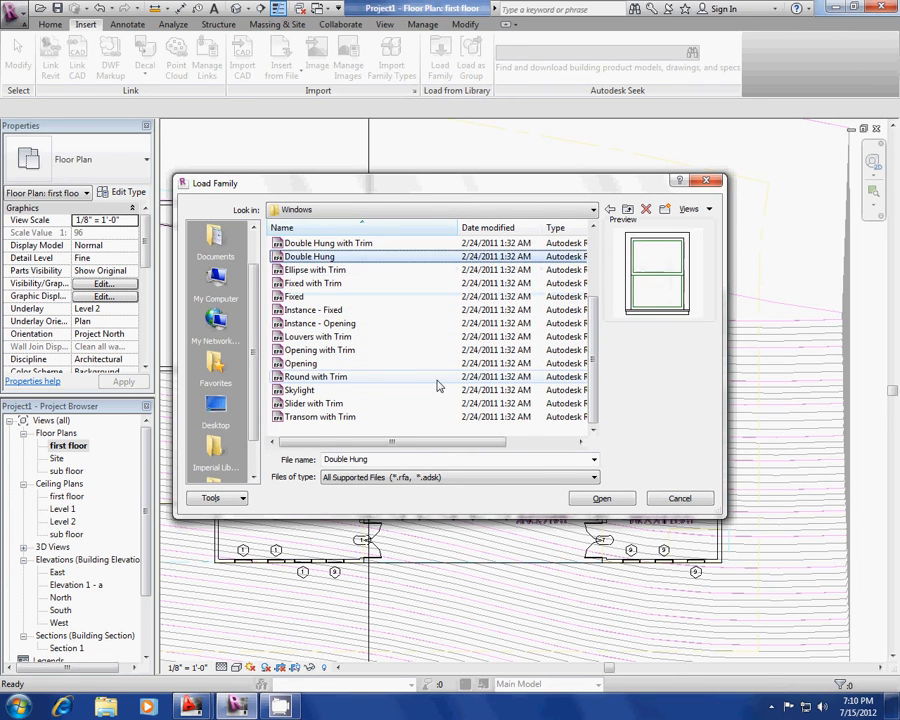
pyautogui.press('Up')
pyautogui.press('Up')
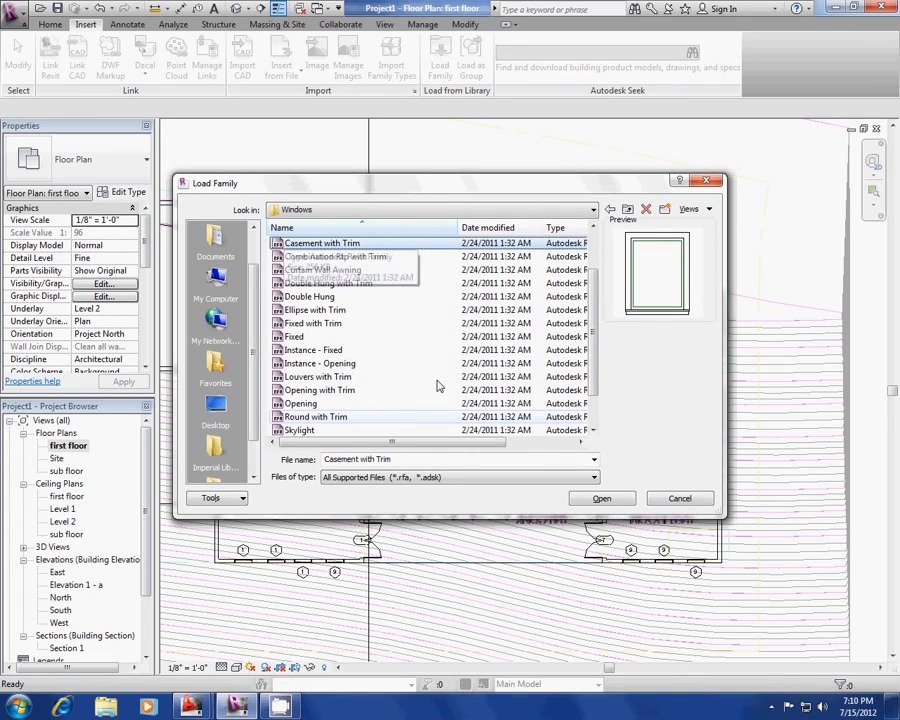
pyautogui.press('Up')
pyautogui.press('Up')
pyautogui.press('Up')
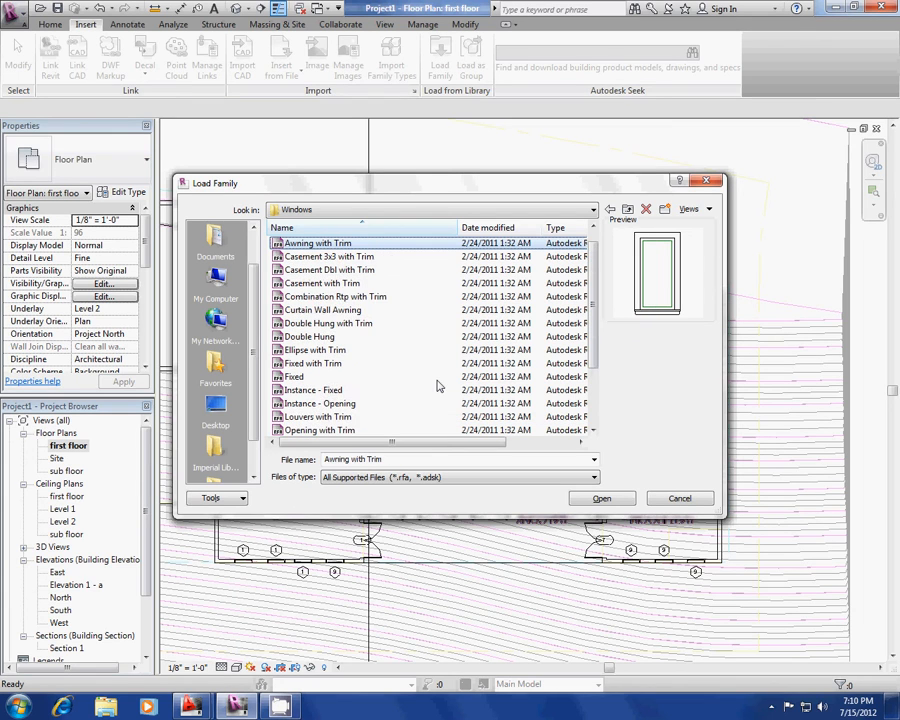
pyautogui.press('Up')
# Step: Load the Combination Rtp with Trim window family into the project
pyautogui.press('Down')
pyautogui.press('Down')
pyautogui.press('Down')
pyautogui.press('Down')
pyautogui.press('Down')
pyautogui.press('Down')
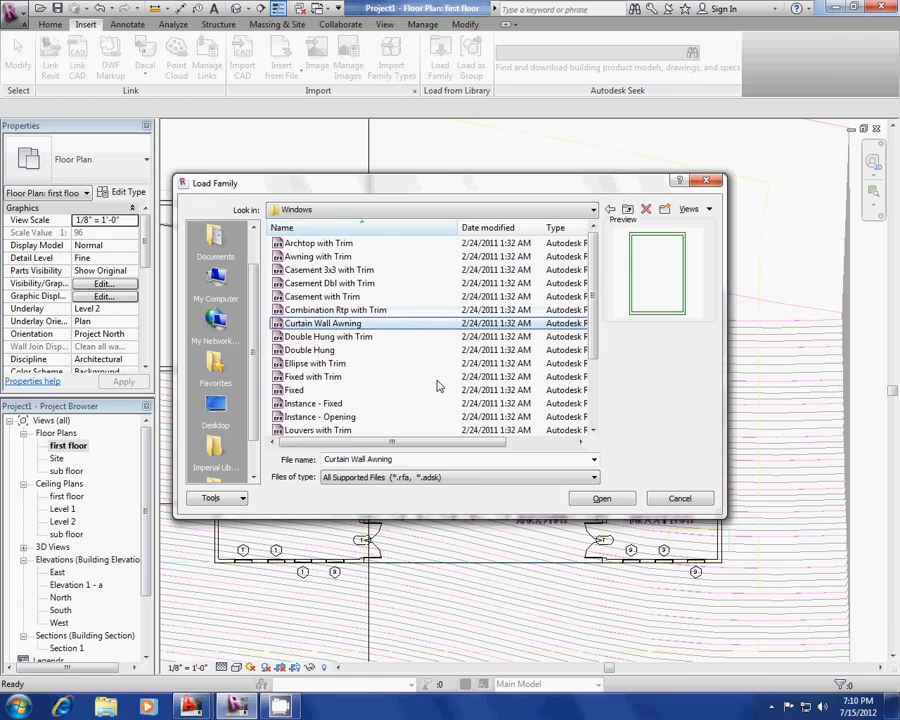
pyautogui.click(347, 311)
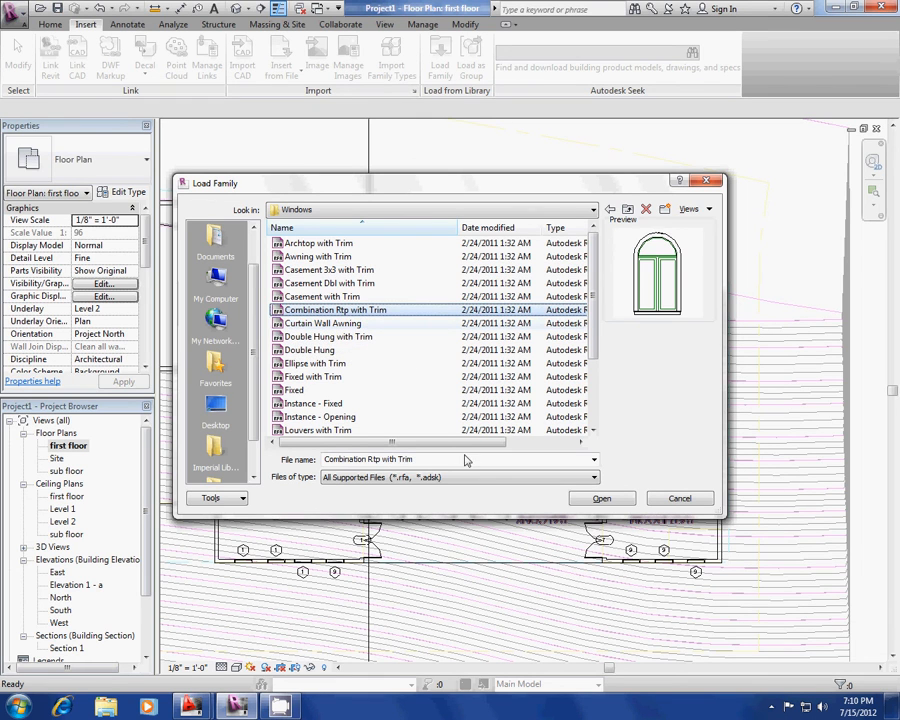
pyautogui.click(604, 499)
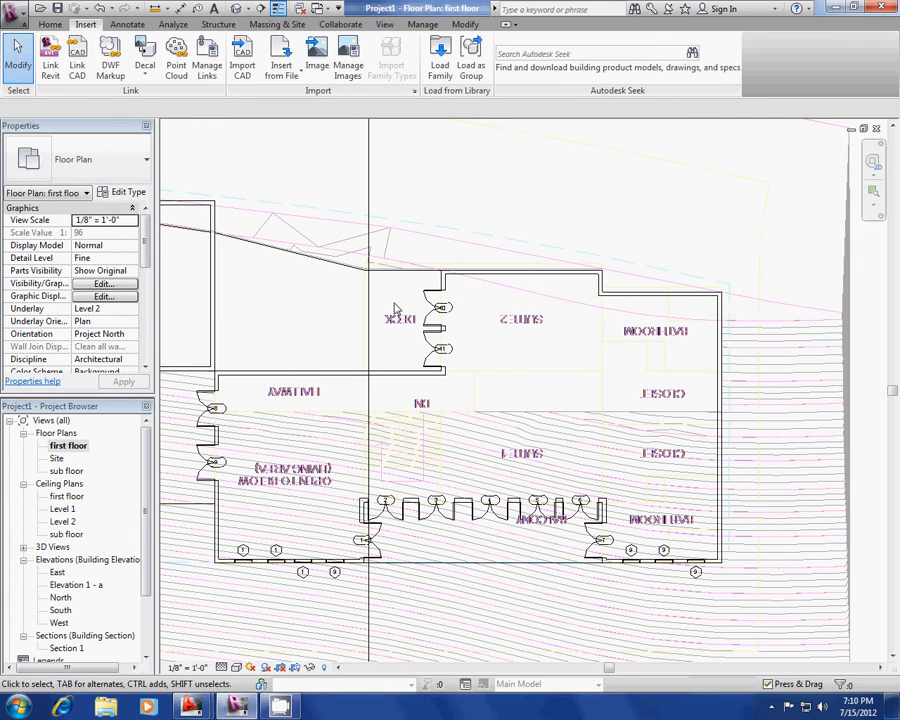
# Step: Place four Combination Rtp with Trim 36" x 72" windows in a row in Suite 2's outer wall on the first floor plan
pyautogui.moveTo(393, 305); pyautogui.dragTo(489, 377, button='middle')
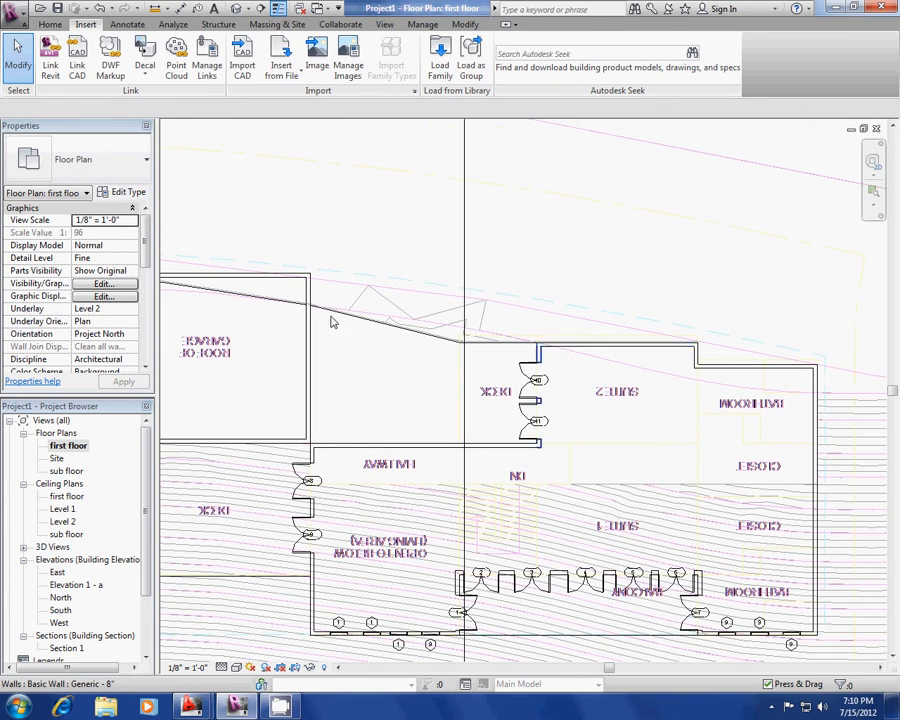
pyautogui.click(50, 24)
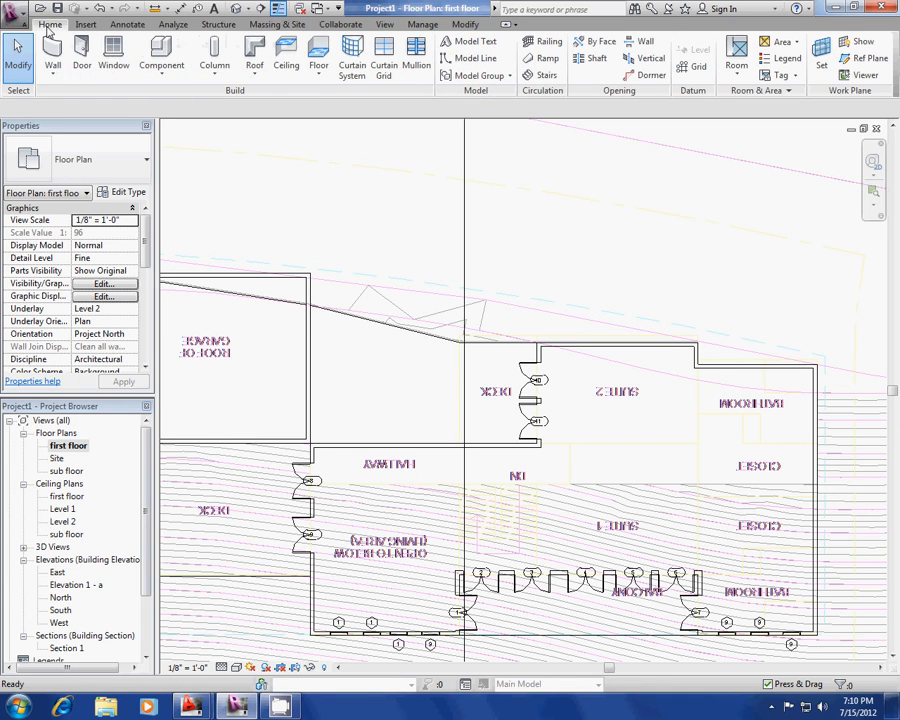
pyautogui.click(115, 58)
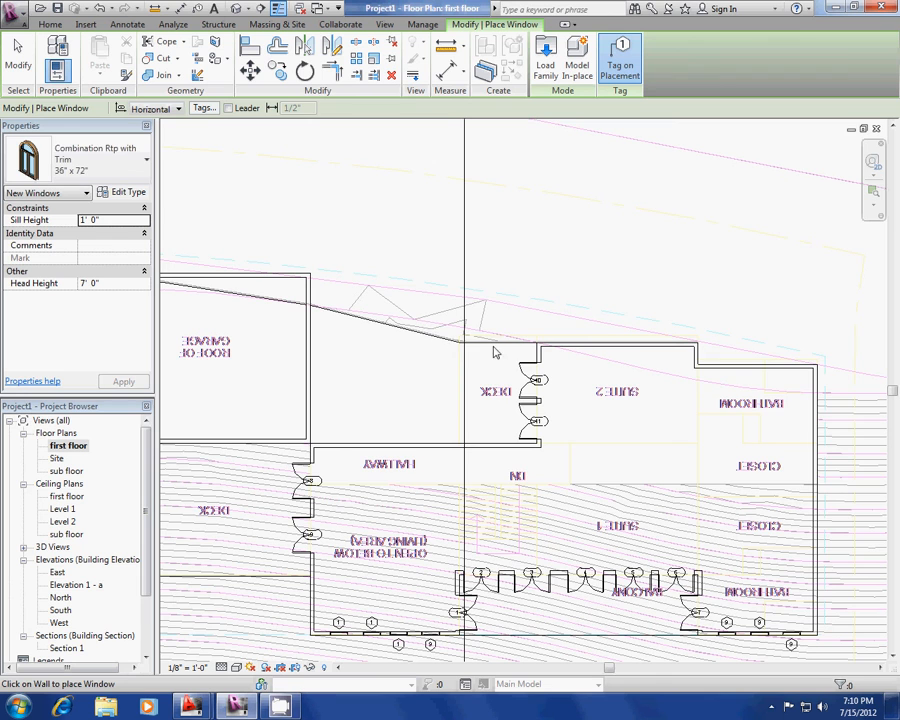
pyautogui.scroll(2, 555, 350)
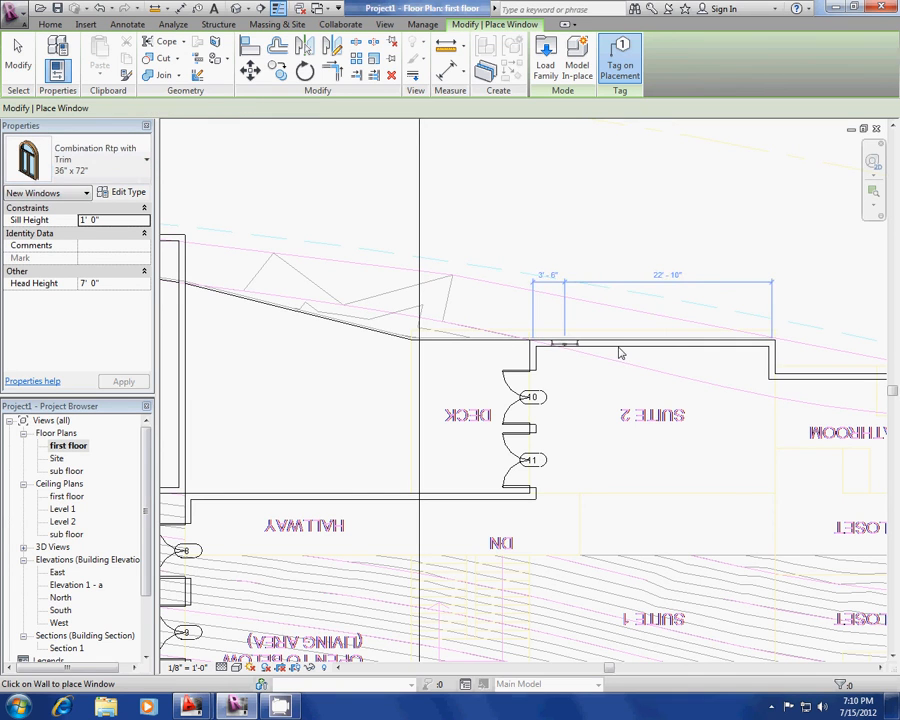
pyautogui.click(564, 346)
pyautogui.click(618, 346)
pyautogui.click(677, 346)
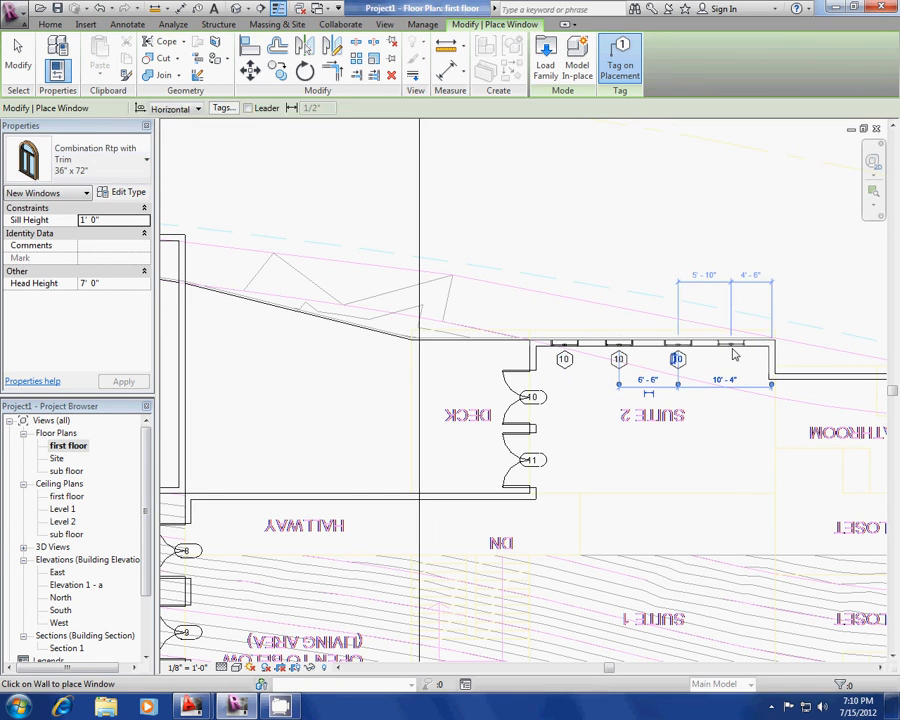
pyautogui.click(732, 350)
pyautogui.press('Escape')
pyautogui.press('Escape')
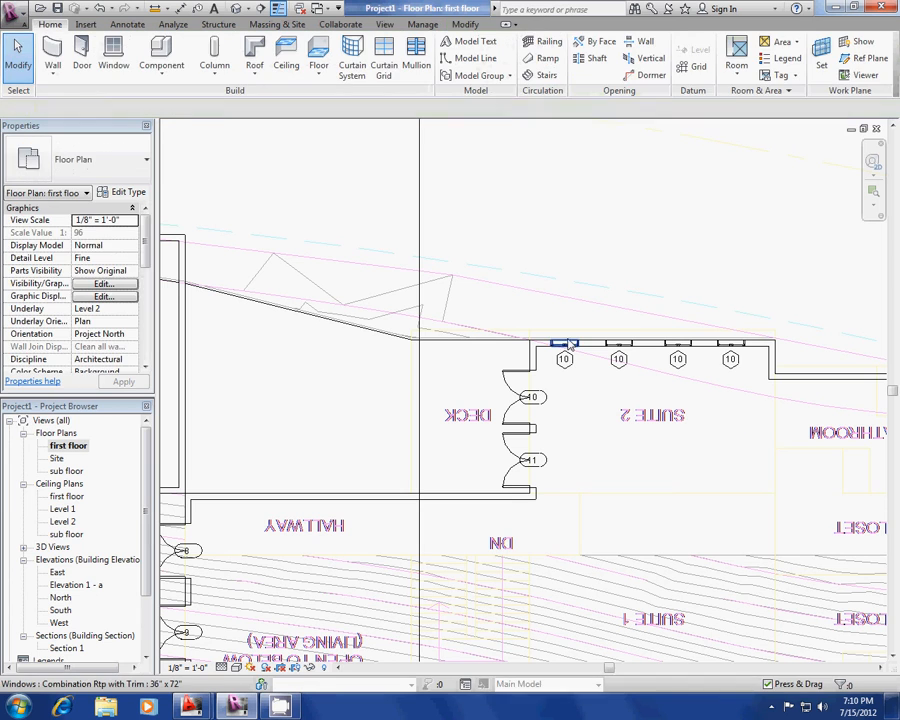
pyautogui.click(566, 345)
pyautogui.keyDown('ctrl'); pyautogui.click(619, 345); pyautogui.keyUp('ctrl')
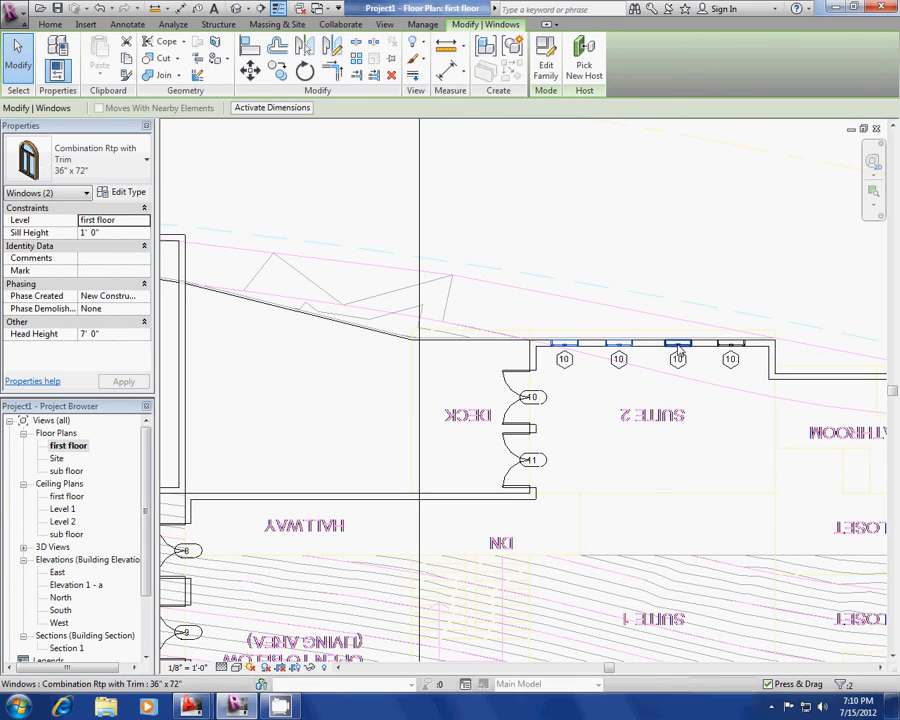
pyautogui.press('Escape')
pyautogui.click(564, 350)
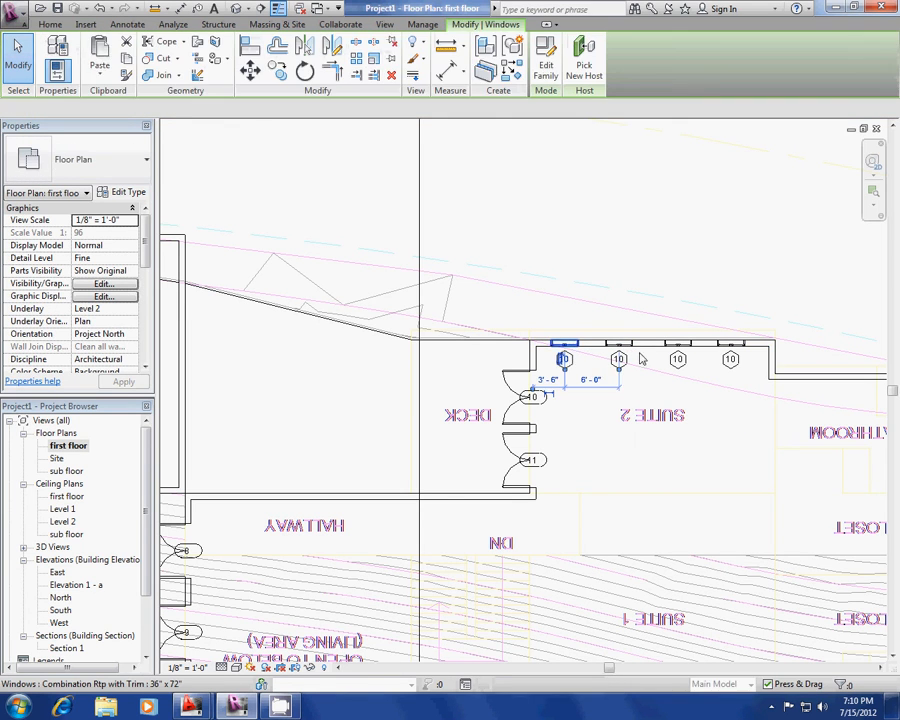
pyautogui.press('Escape')
# Step: Switch to the 3D view and set the sill height of Suite 2's arched window nearest the bathroom to 1' 6"
pyautogui.scroll(-5, 520, 390)
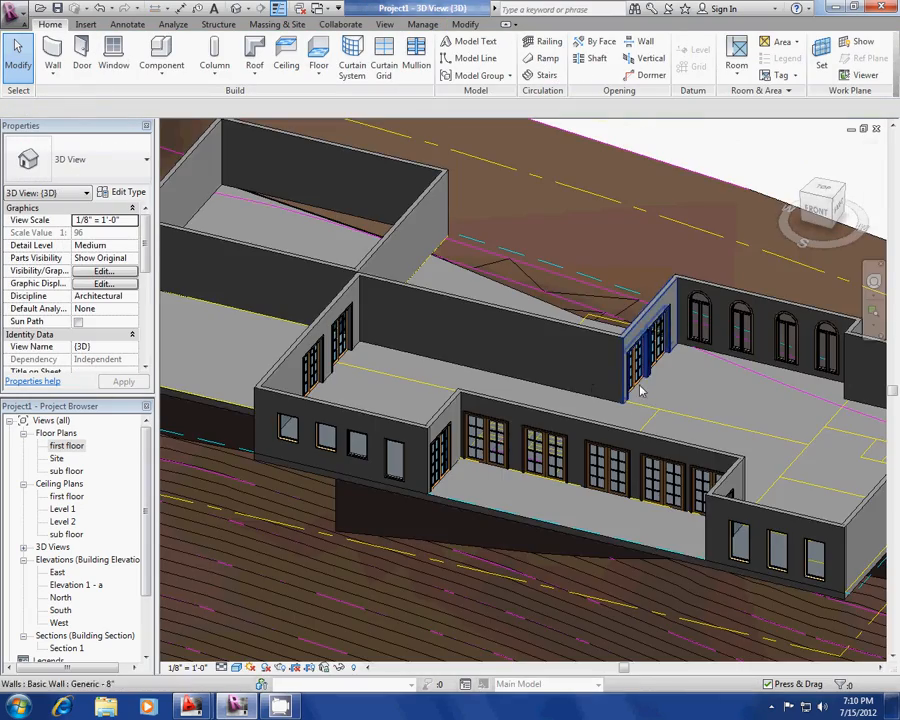
pyautogui.keyDown('shift'); pyautogui.moveTo(643, 342); pyautogui.dragTo(405, 410, button='middle'); pyautogui.keyUp('shift')
pyautogui.scroll(-4, 660, 390)
pyautogui.scroll(5, 407, 417)
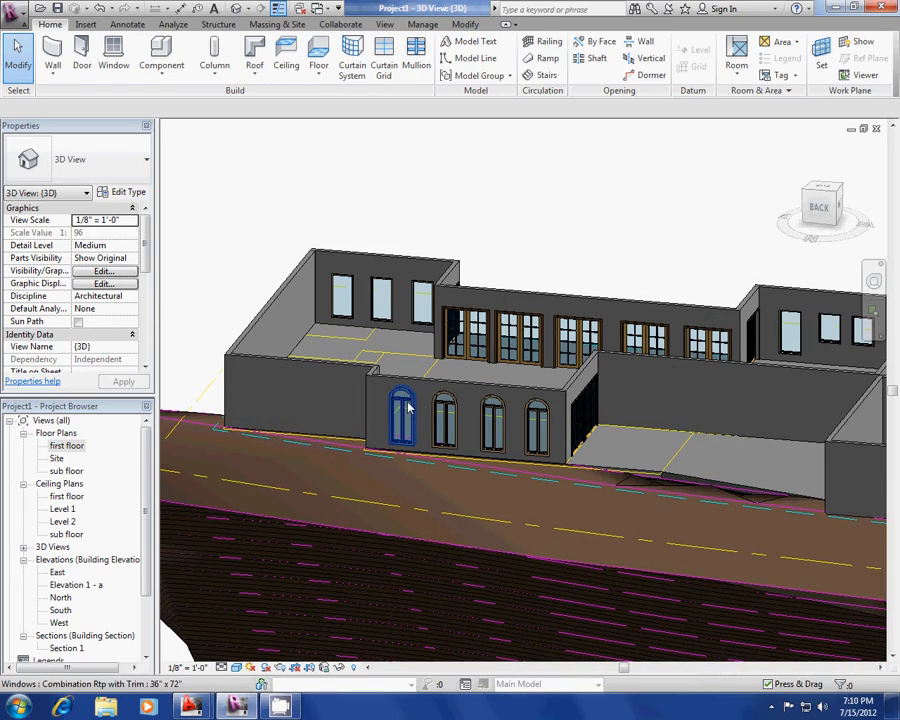
pyautogui.click(407, 407)
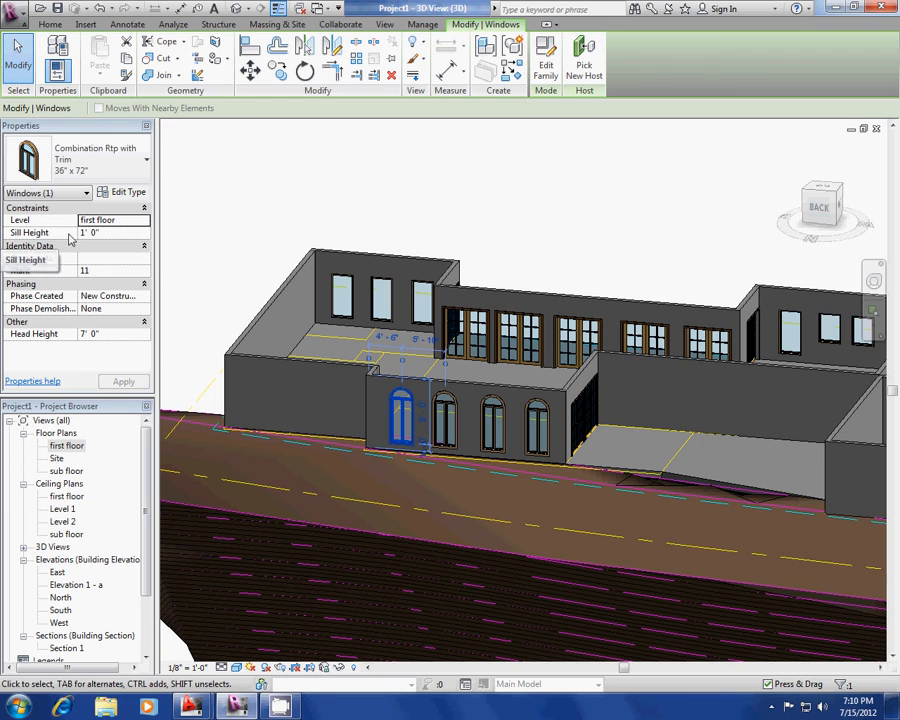
pyautogui.click(110, 232)
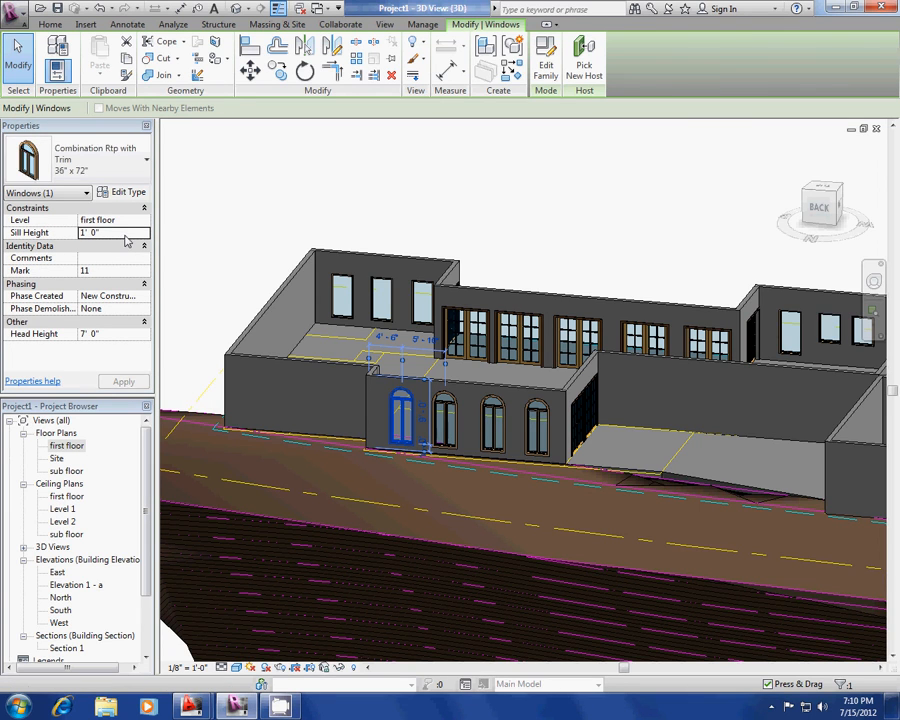
pyautogui.click(117, 233)
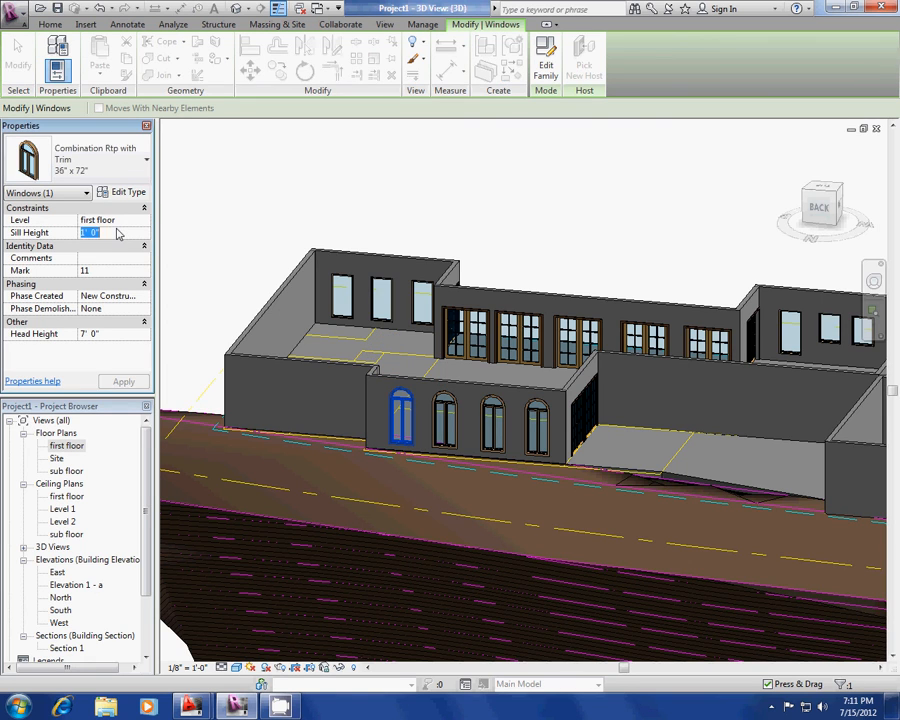
pyautogui.write('1.5')
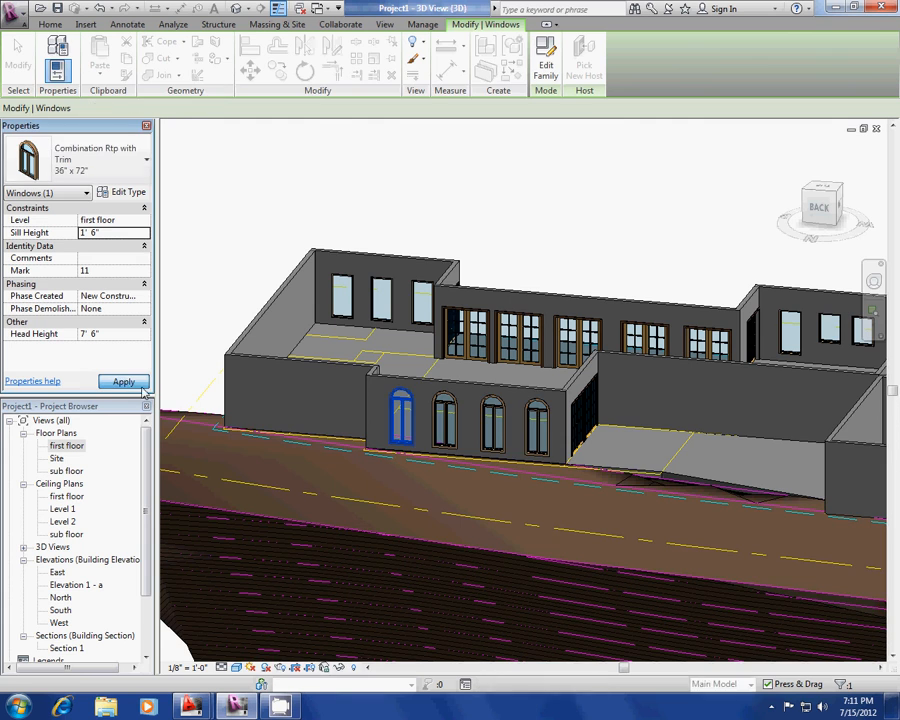
pyautogui.click(123, 381)
pyautogui.press('Escape')
# Step: Examine the row of arched windows up close, then inspect the whole house from its garage side
pyautogui.scroll(6, 380, 452)
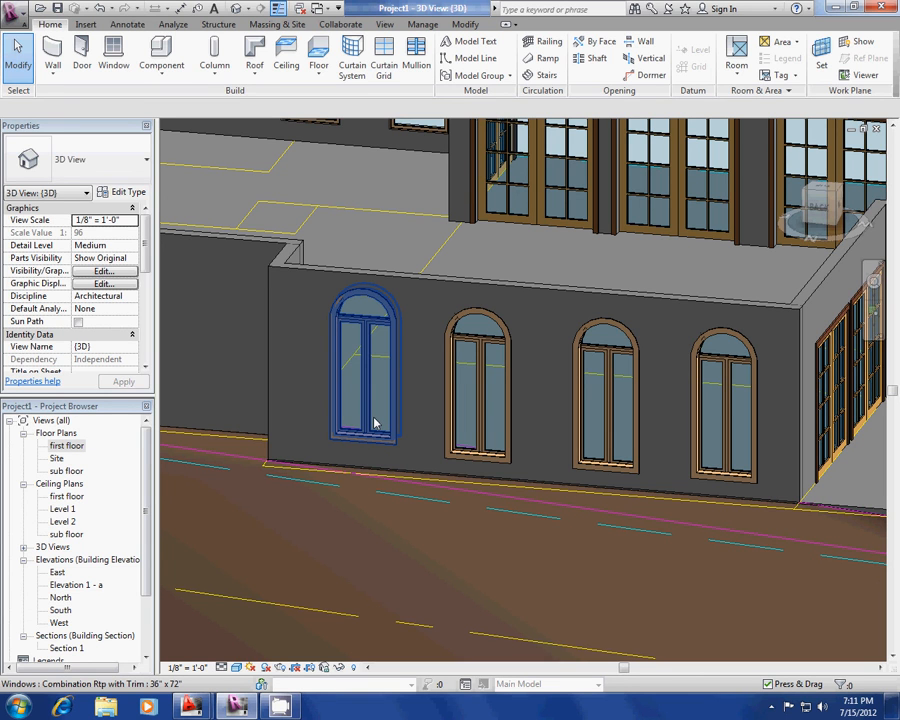
pyautogui.scroll(-8, 408, 420)
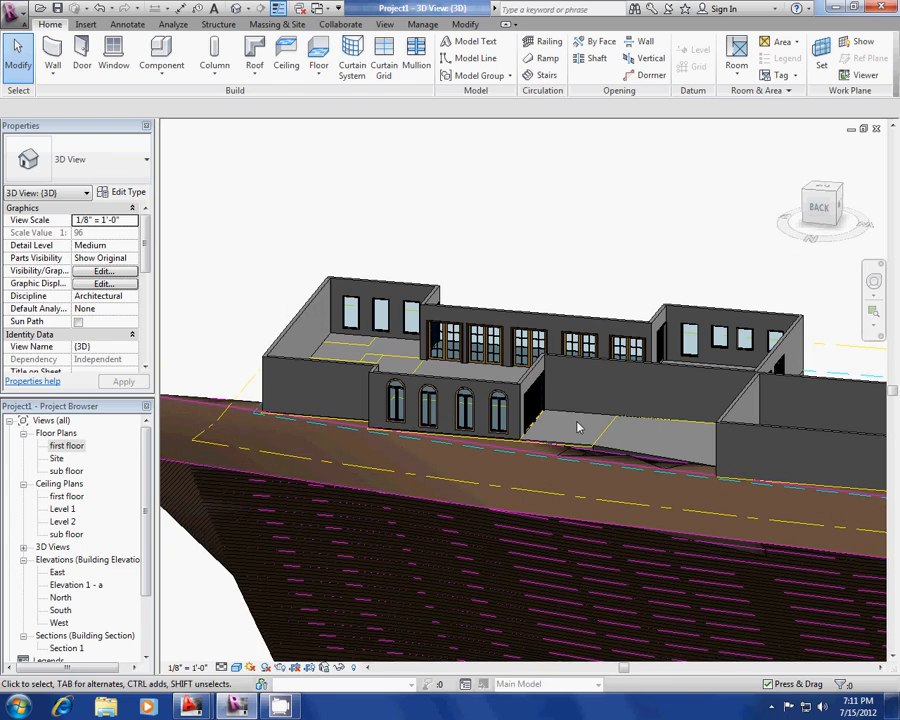
pyautogui.keyDown('shift'); pyautogui.moveTo(578, 428); pyautogui.dragTo(390, 385, button='middle'); pyautogui.keyUp('shift')
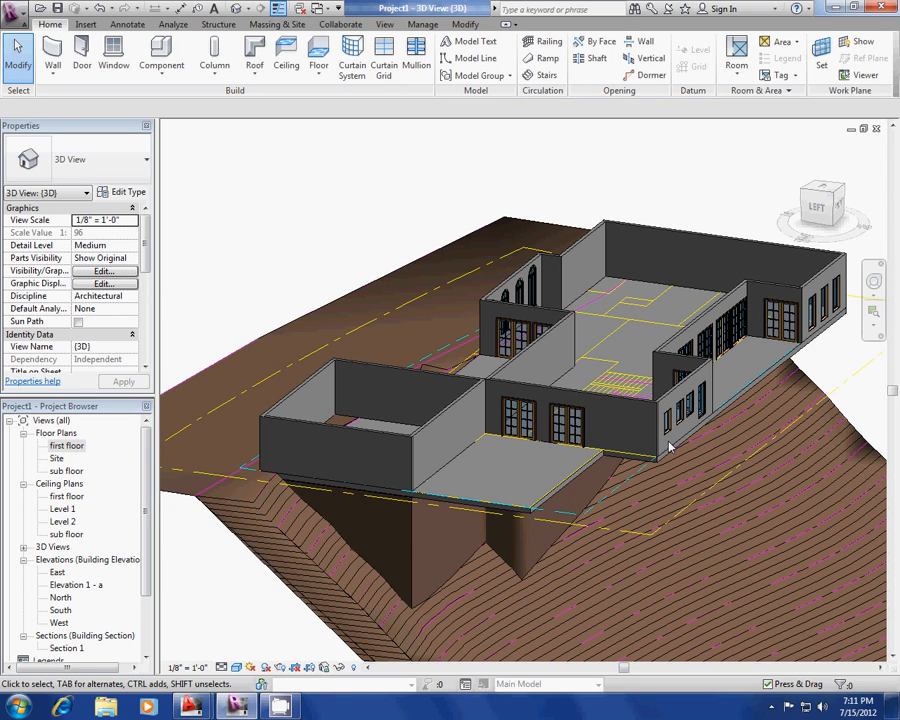
pyautogui.click(769, 707)
pyautogui.click(793, 612)
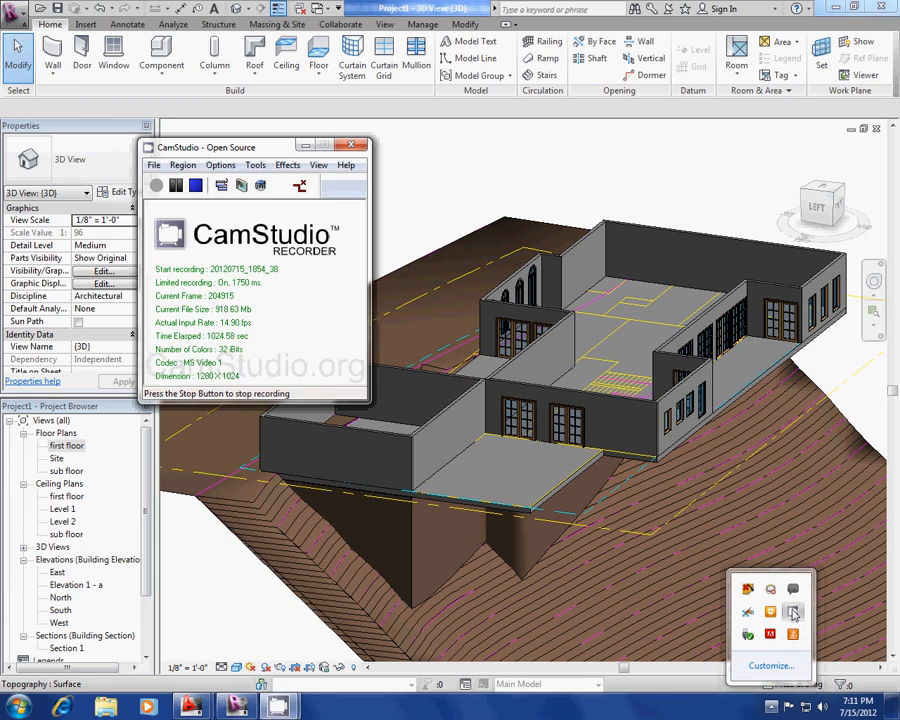